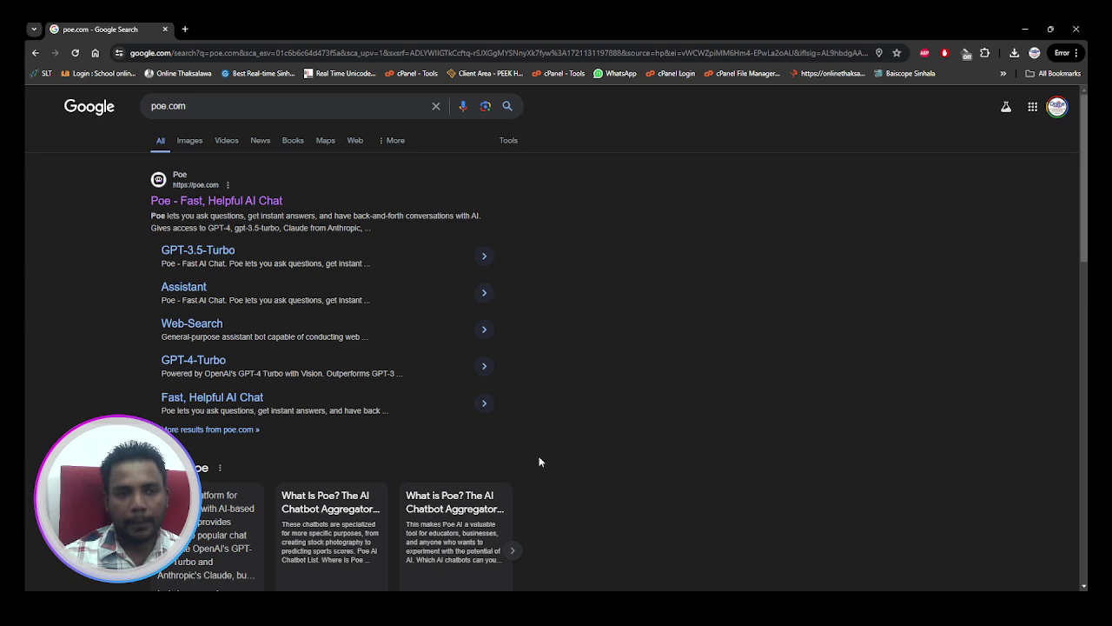
{"action": "key", "text": "ctrl+plus"}
{"action": "key", "text": "ctrl+plus"}
{"action": "key", "text": "ctrl+plus"}
{"action": "key", "text": "ctrl+plus"}
{"action": "key", "text": "ctrl+plus"}
{"action": "key", "text": "ctrl+plus"}
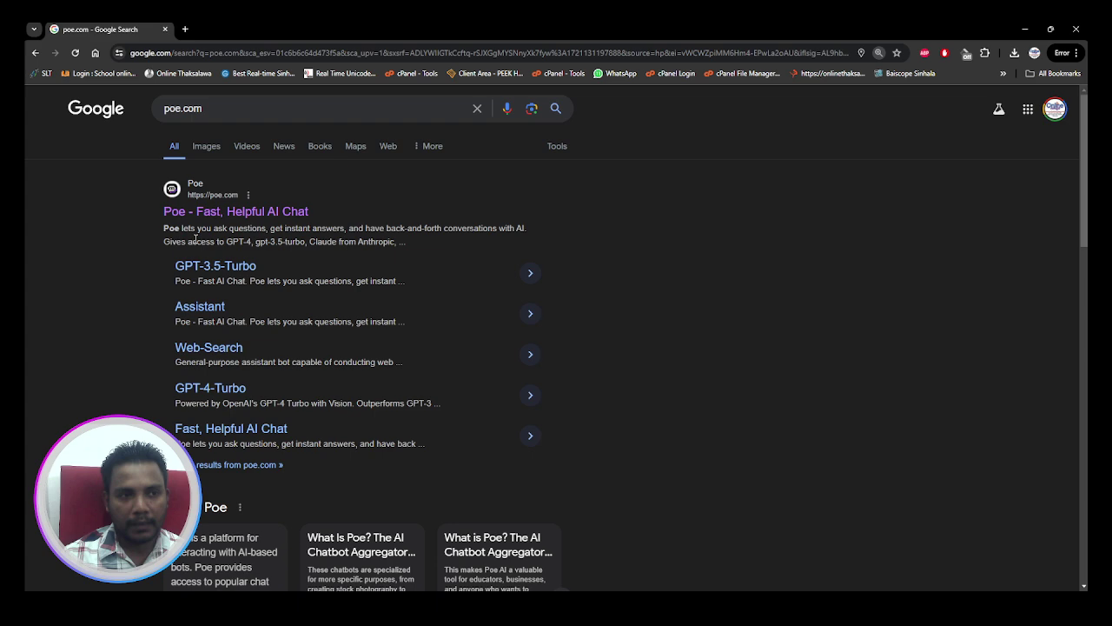
{"action": "key", "text": "ctrl+plus"}
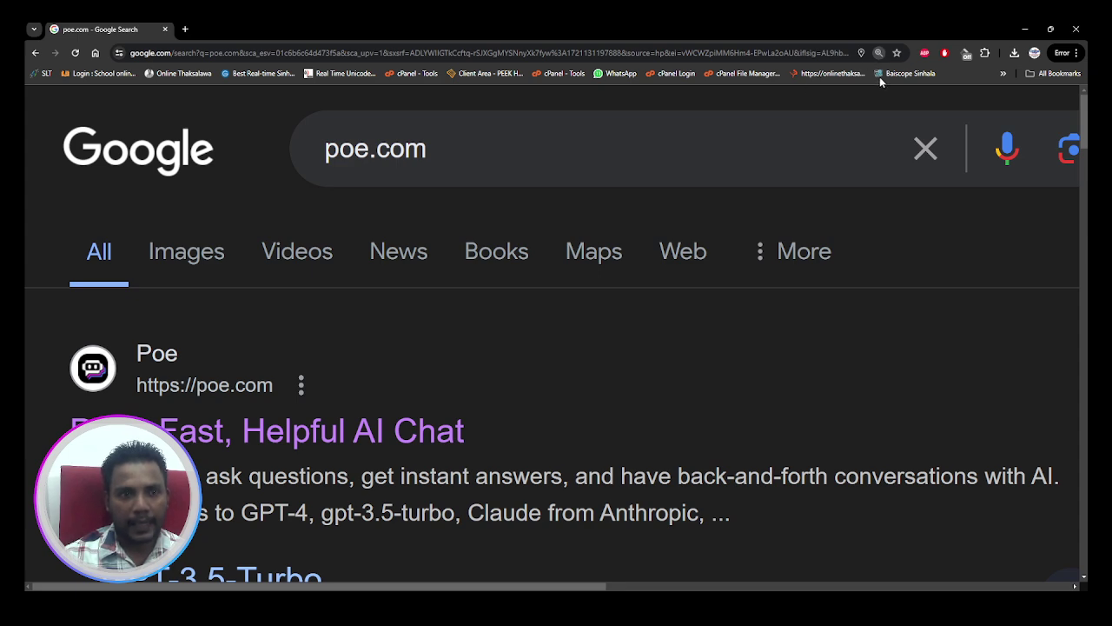
{"action": "key", "text": "ctrl+0"}
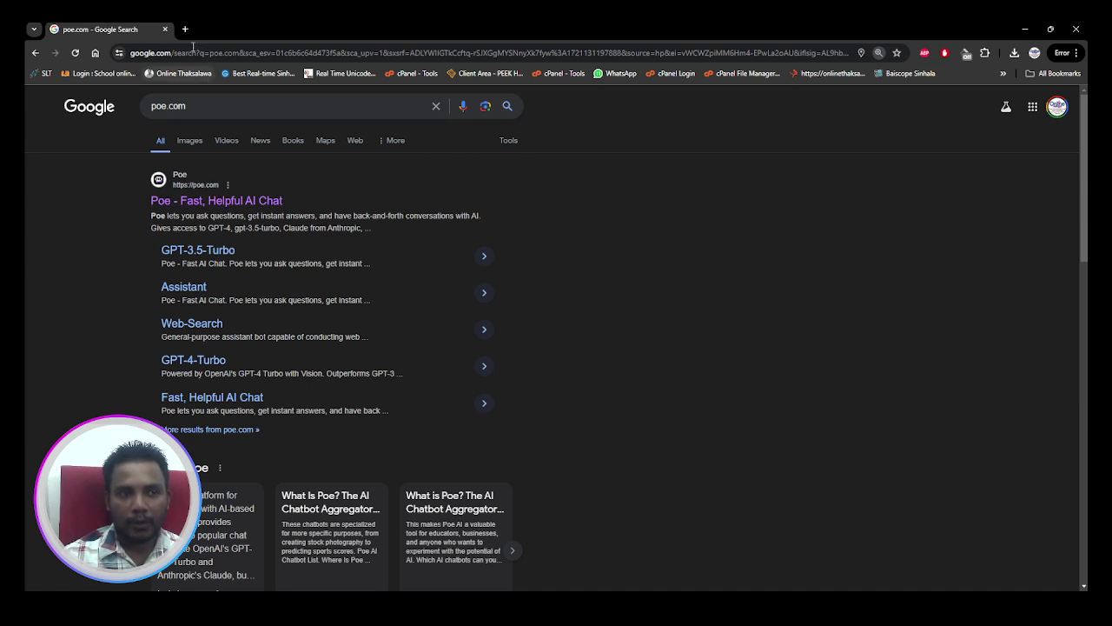
Open the Poe website from the search results and start creating a new bot.
{"action": "left_click", "coordinate": [237, 203]}
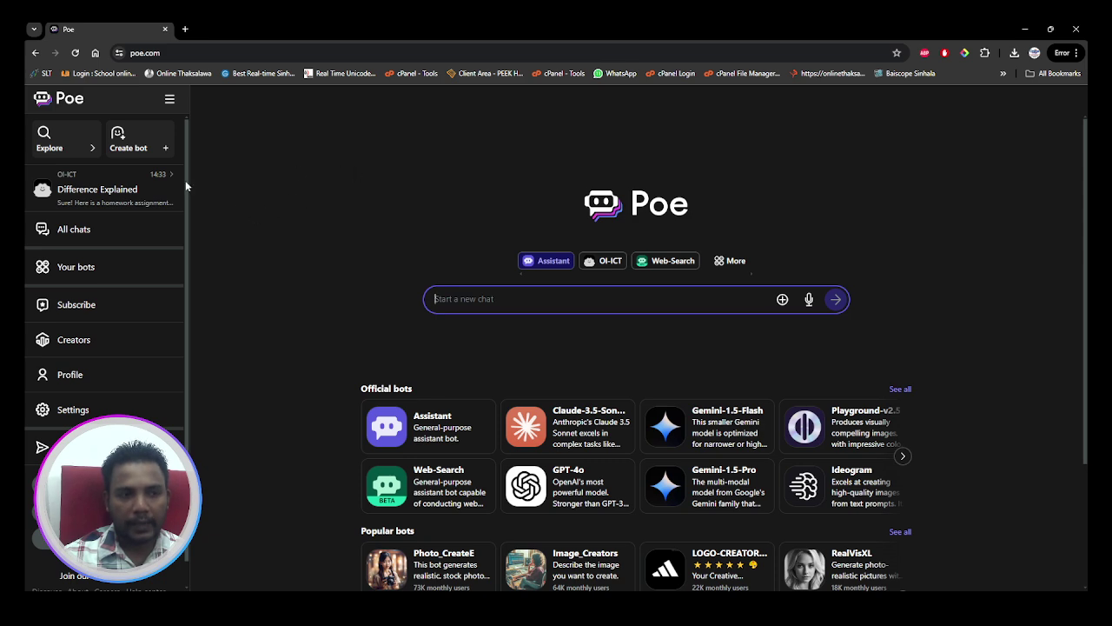
{"action": "left_click", "coordinate": [140, 148]}
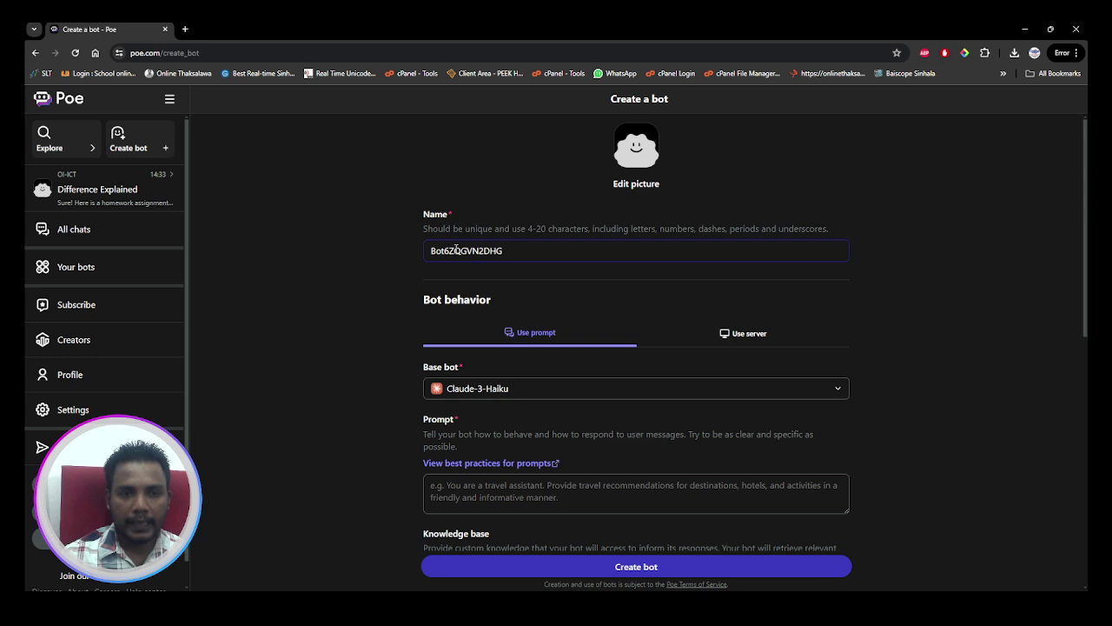
Replace the default bot name with Grade09-ICT.
{"action": "left_click_drag", "start_coordinate": [502, 251], "coordinate": [426, 253]}
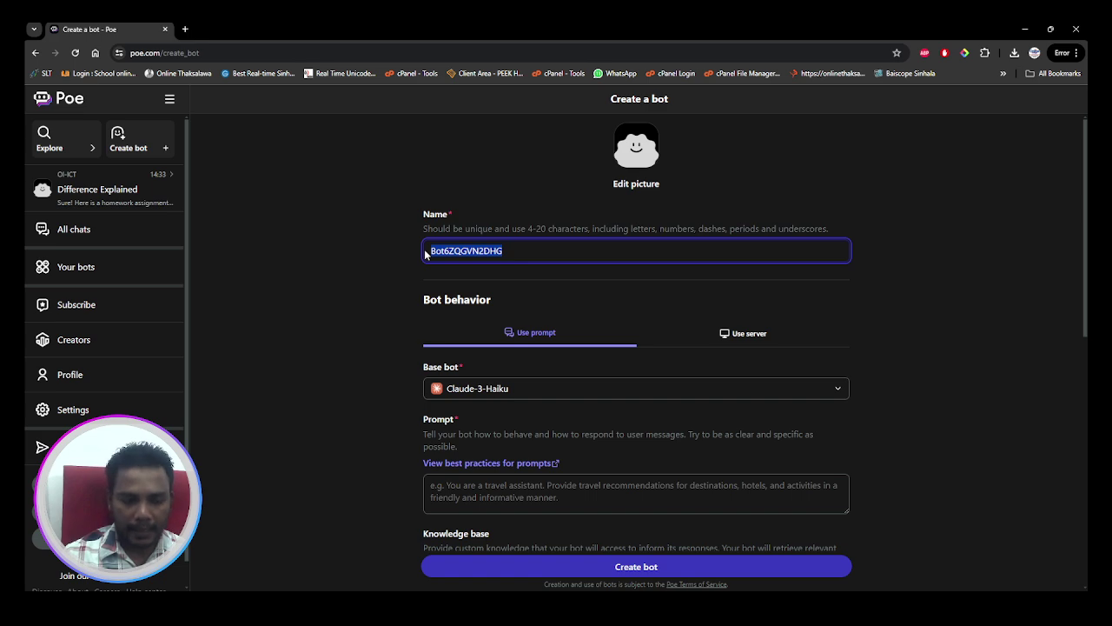
{"action": "type", "text": "Grae"}
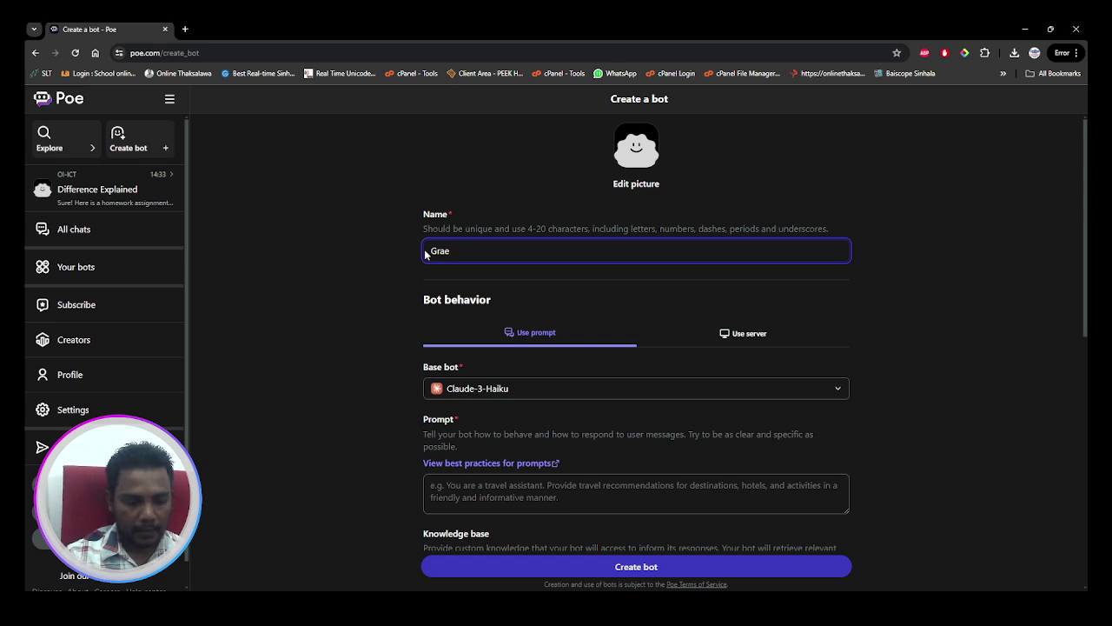
{"action": "key", "text": "BackSpace"}
{"action": "type", "text": "de09"}
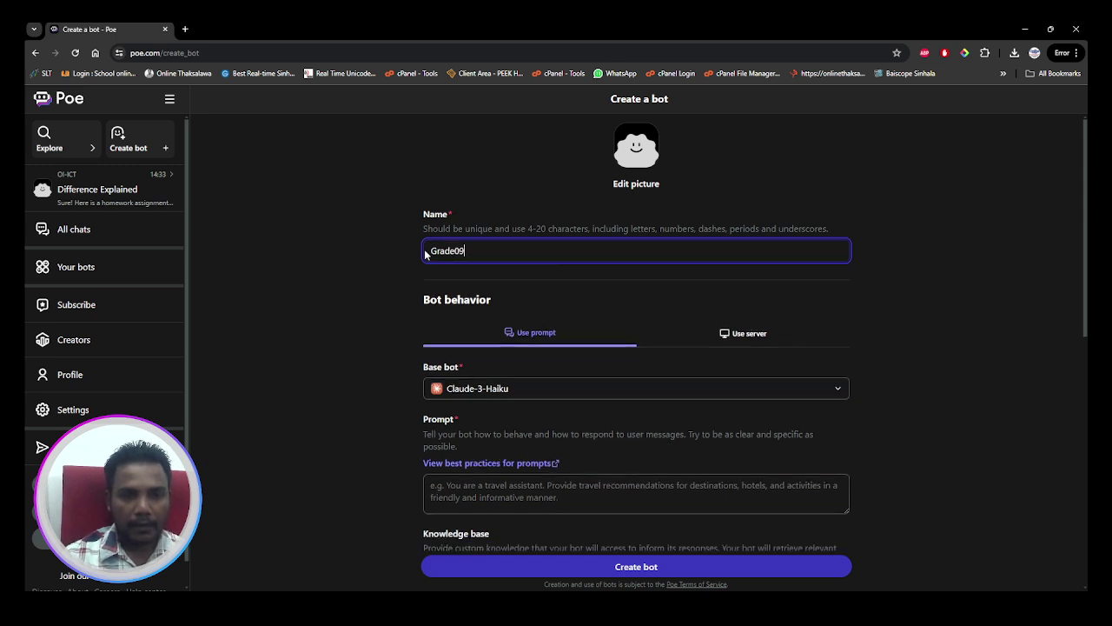
{"action": "type", "text": "ICT"}
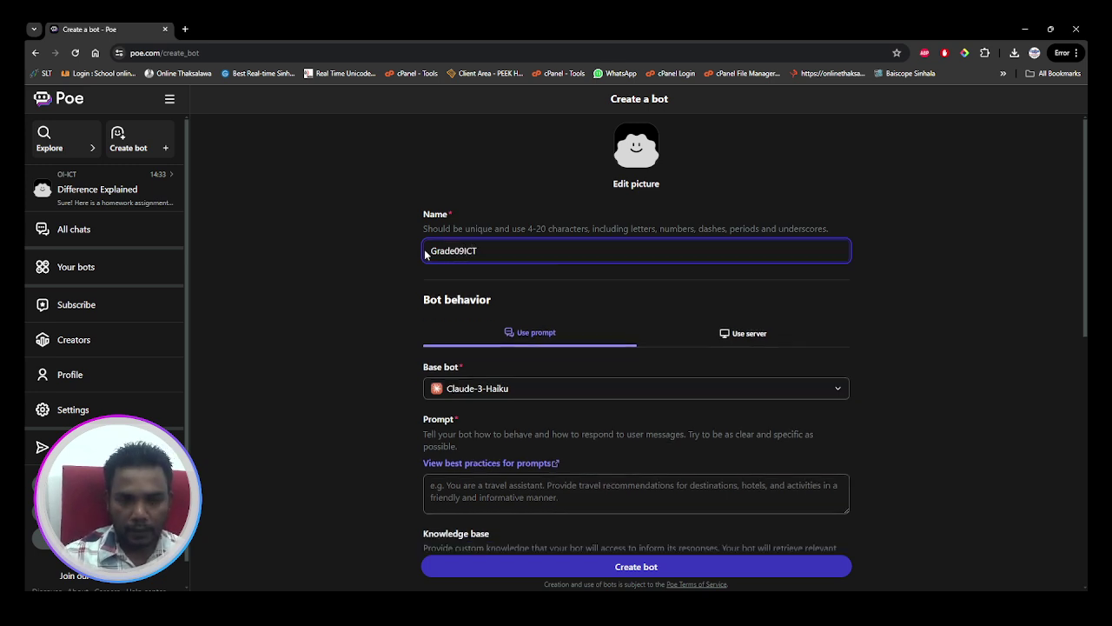
{"action": "type", "text": "-"}
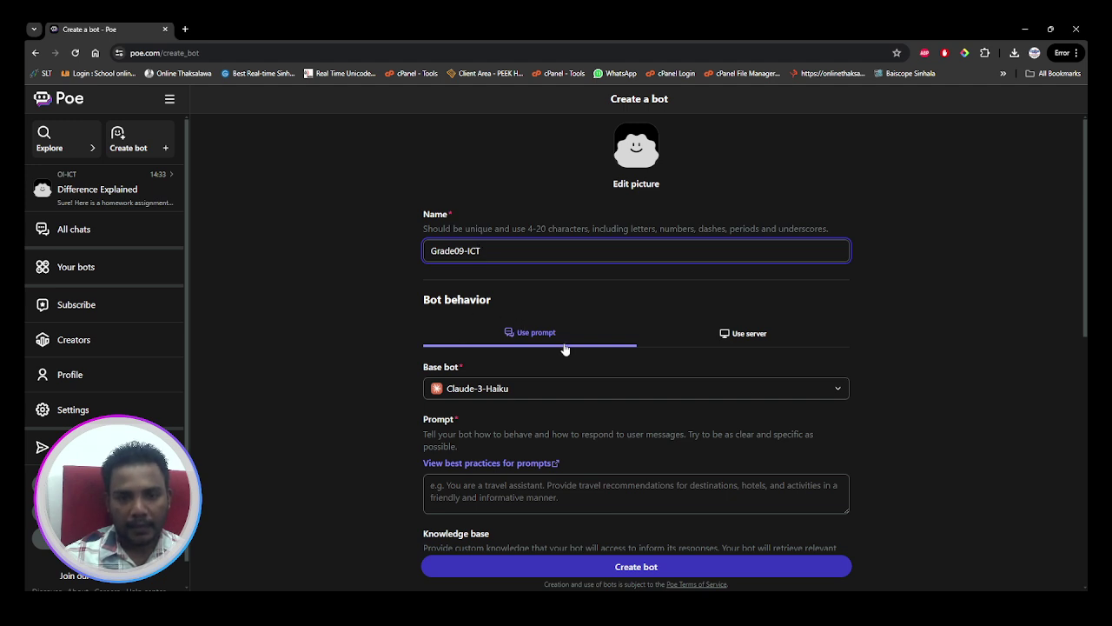
Examine the server-based bot behavior settings and return to the prompt-based behavior.
{"action": "left_click", "coordinate": [741, 335]}
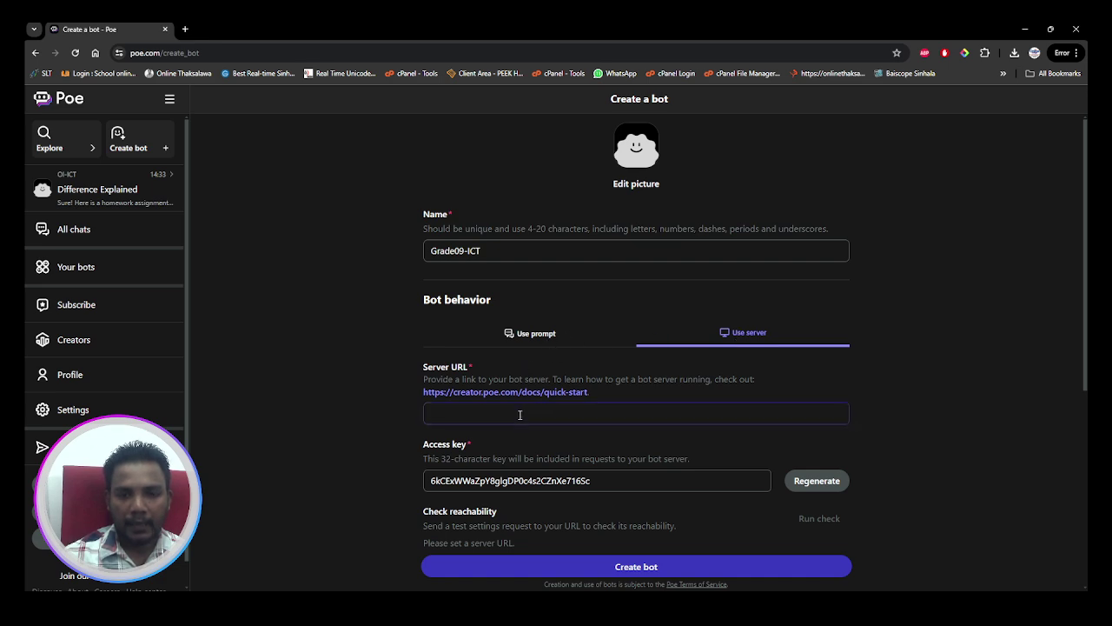
{"action": "scroll", "coordinate": [505, 444], "scroll_direction": "down", "scroll_amount": 2}
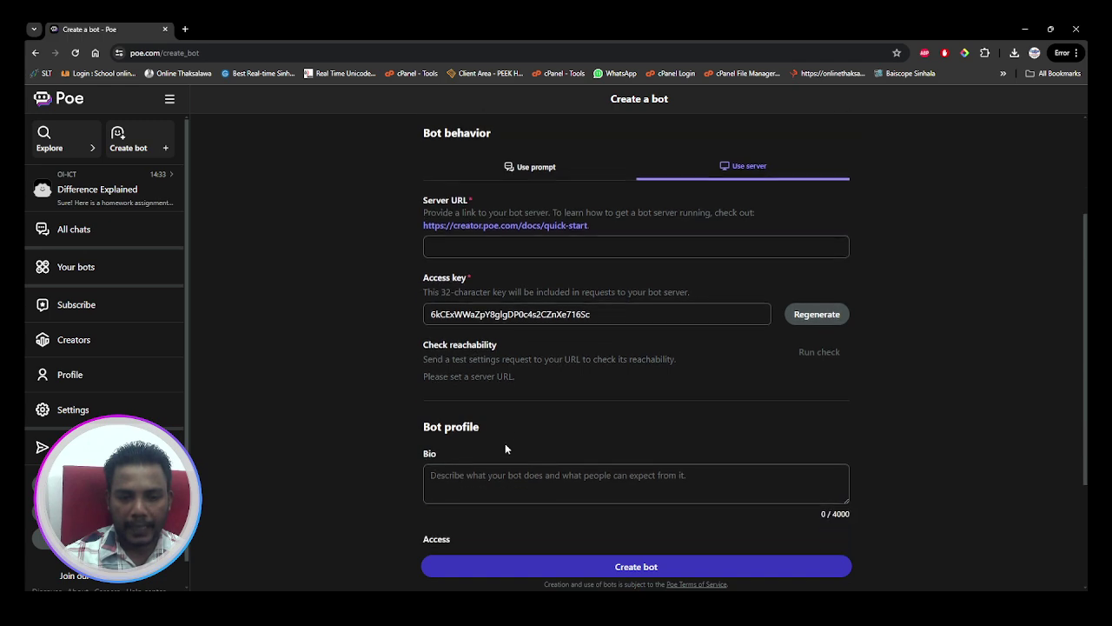
{"action": "scroll", "coordinate": [504, 443], "scroll_direction": "down", "scroll_amount": 2}
{"action": "scroll", "coordinate": [505, 448], "scroll_direction": "up", "scroll_amount": 4}
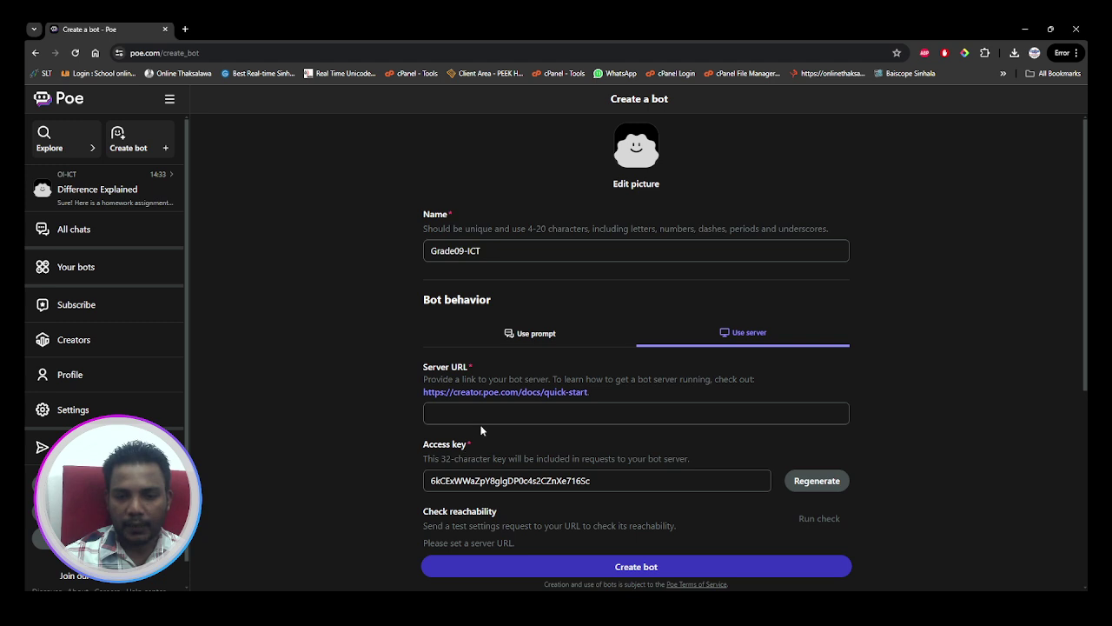
{"action": "left_click", "coordinate": [519, 332]}
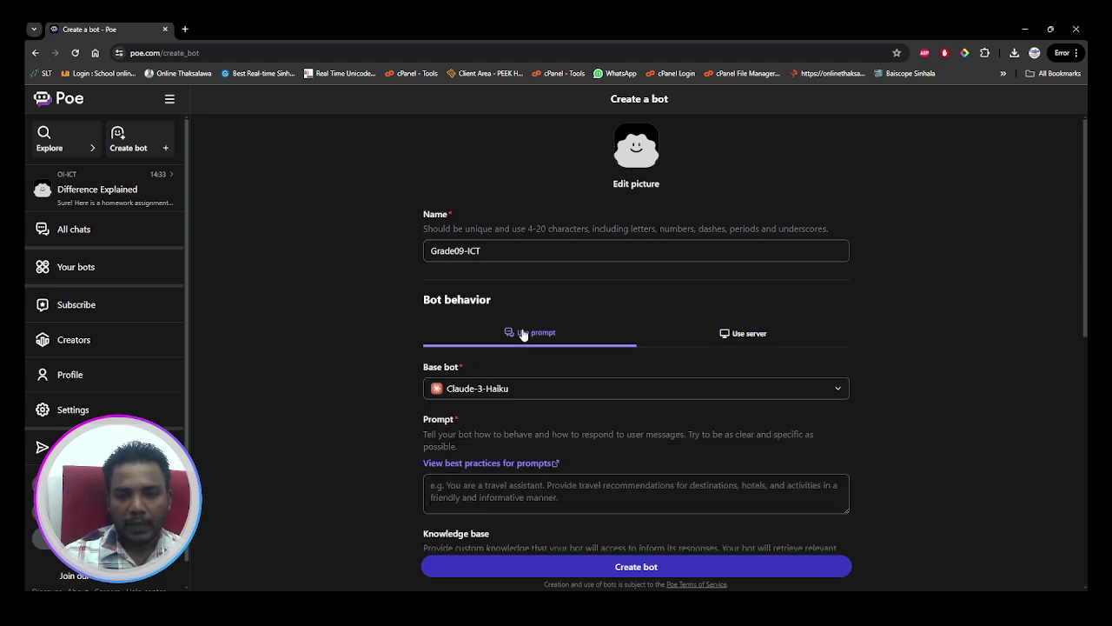
Examine the text models offered as base bot, including the Claude, Gemini and GPT families and their access labels.
{"action": "left_click", "coordinate": [518, 391]}
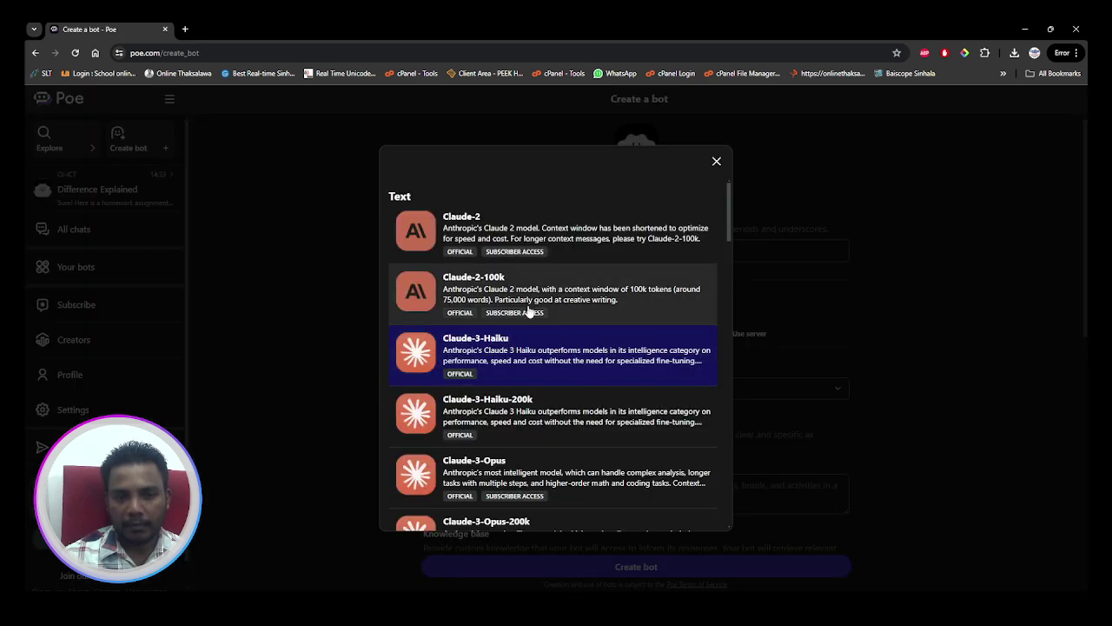
{"action": "left_click", "coordinate": [716, 161]}
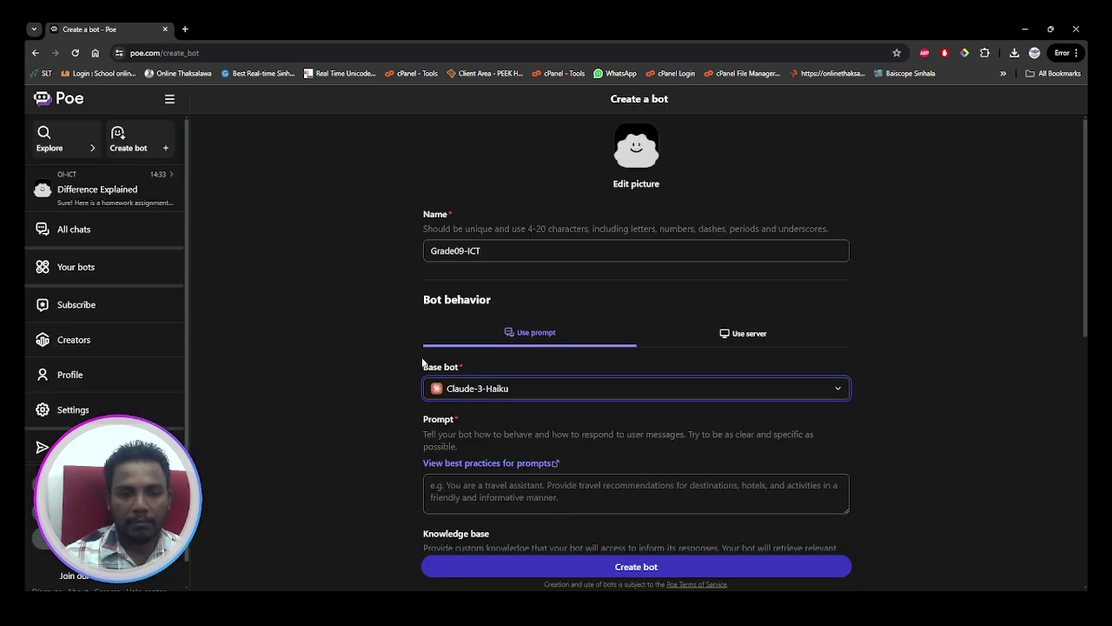
{"action": "left_click", "coordinate": [510, 392]}
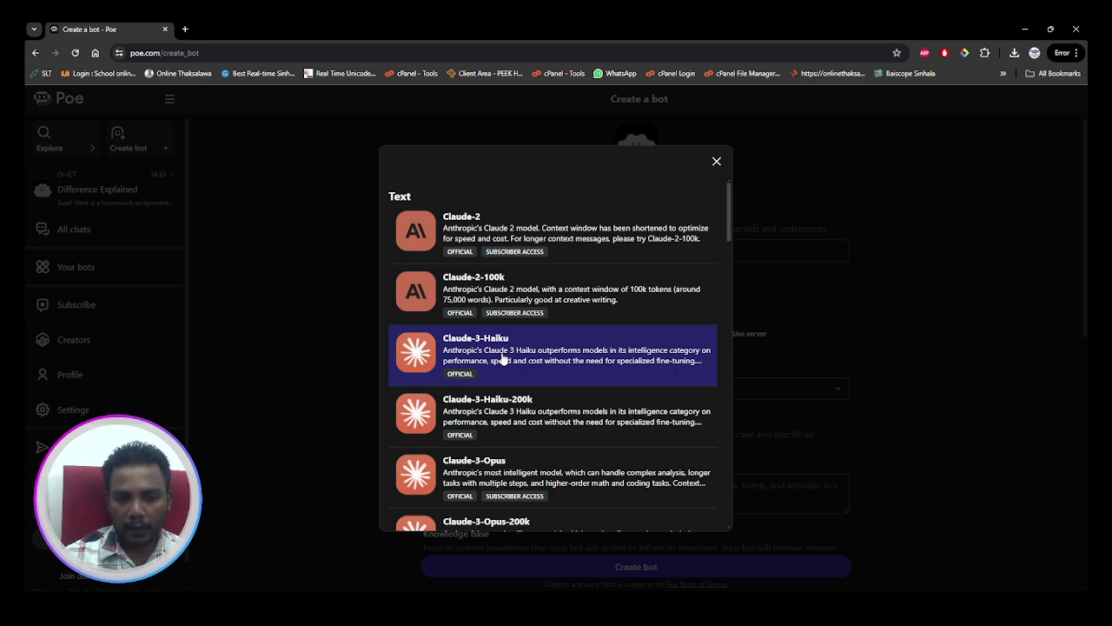
{"action": "scroll", "coordinate": [502, 358], "scroll_direction": "down", "scroll_amount": 2}
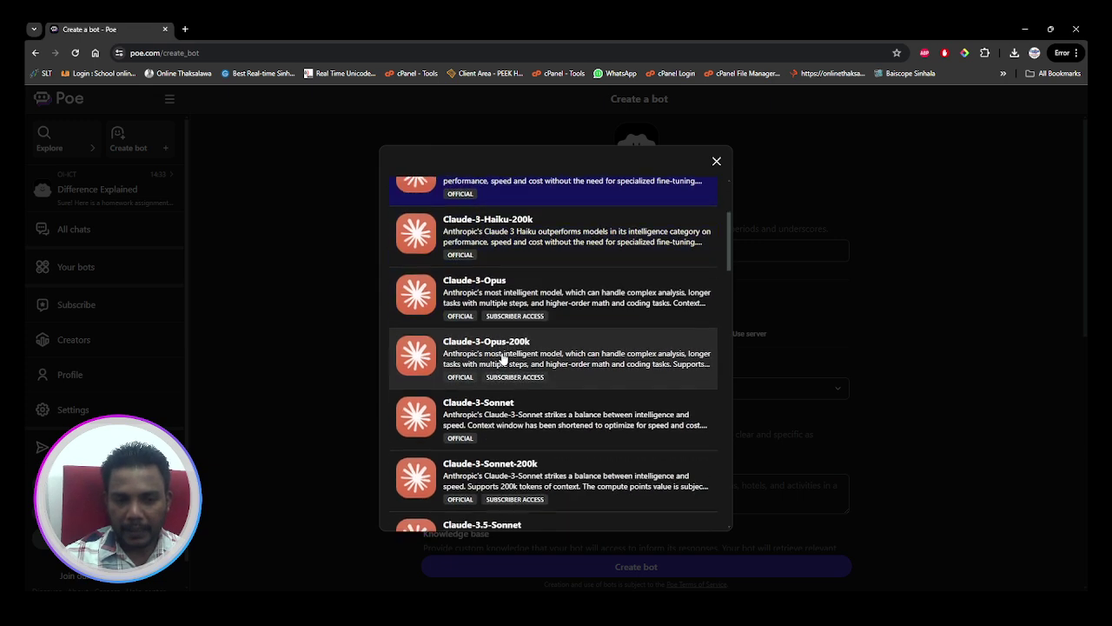
{"action": "scroll", "coordinate": [502, 358], "scroll_direction": "down", "scroll_amount": 4}
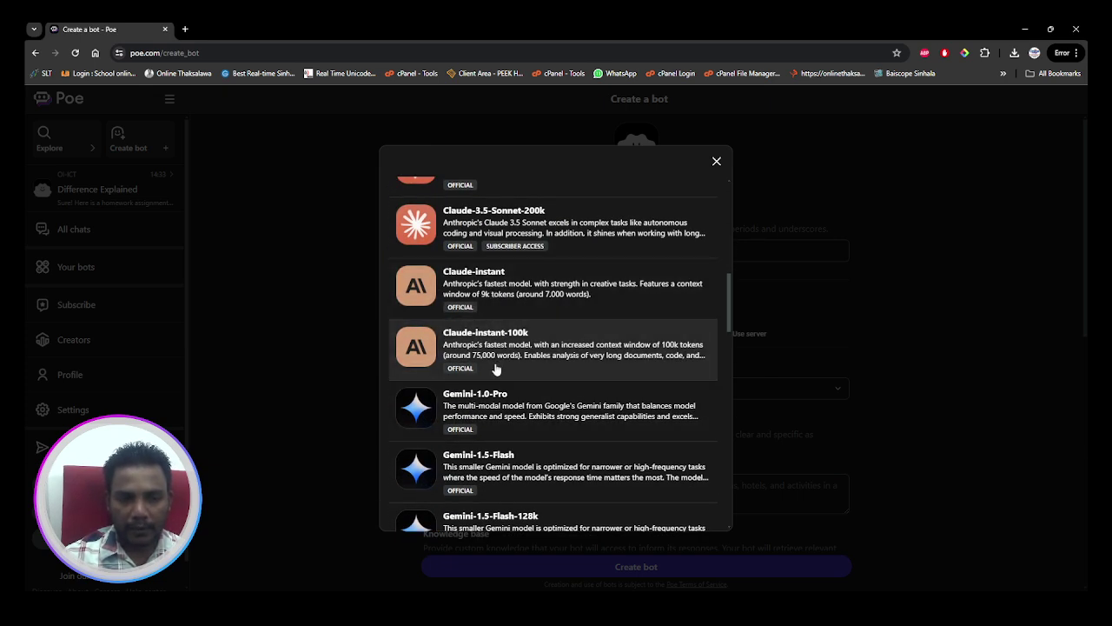
{"action": "scroll", "coordinate": [495, 370], "scroll_direction": "down", "scroll_amount": 1}
{"action": "scroll", "coordinate": [537, 350], "scroll_direction": "down", "scroll_amount": 1}
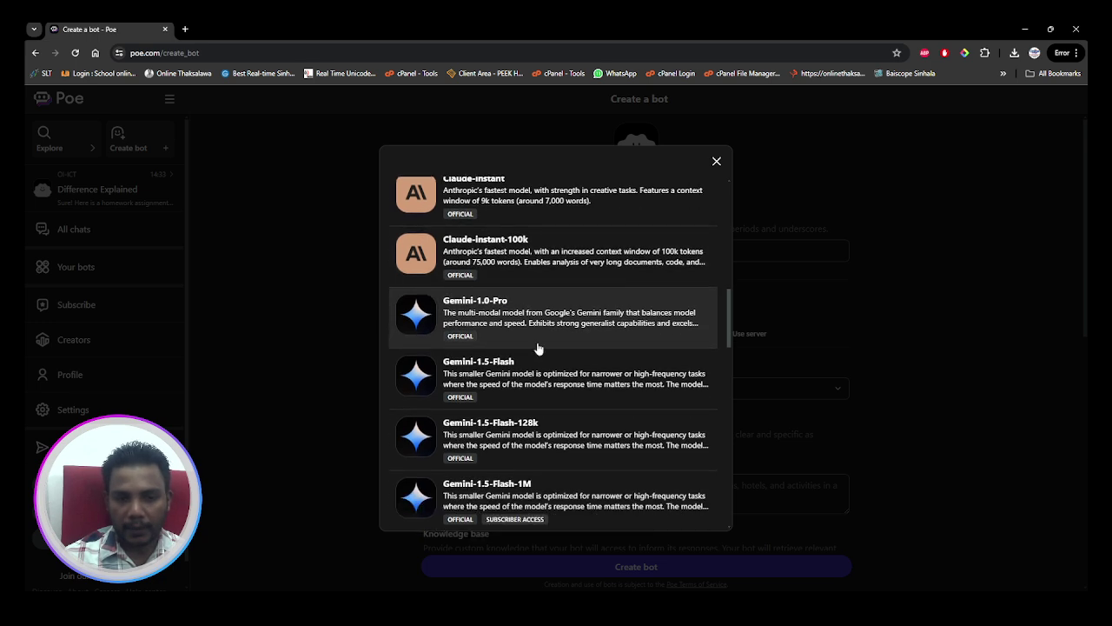
{"action": "scroll", "coordinate": [537, 350], "scroll_direction": "down", "scroll_amount": 1}
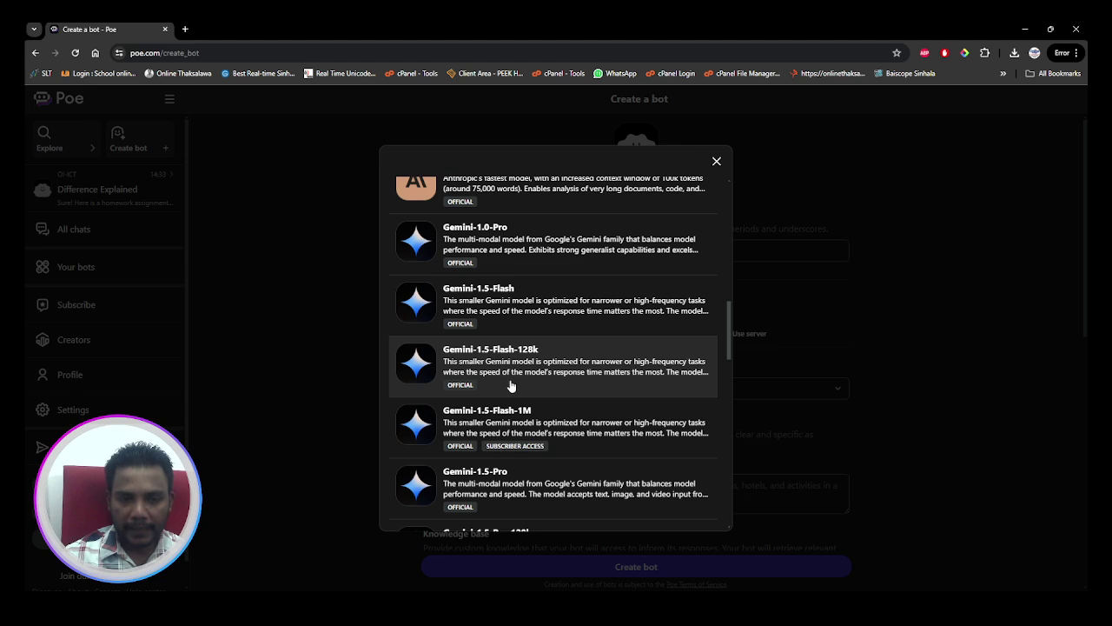
{"action": "scroll", "coordinate": [511, 386], "scroll_direction": "down", "scroll_amount": 3}
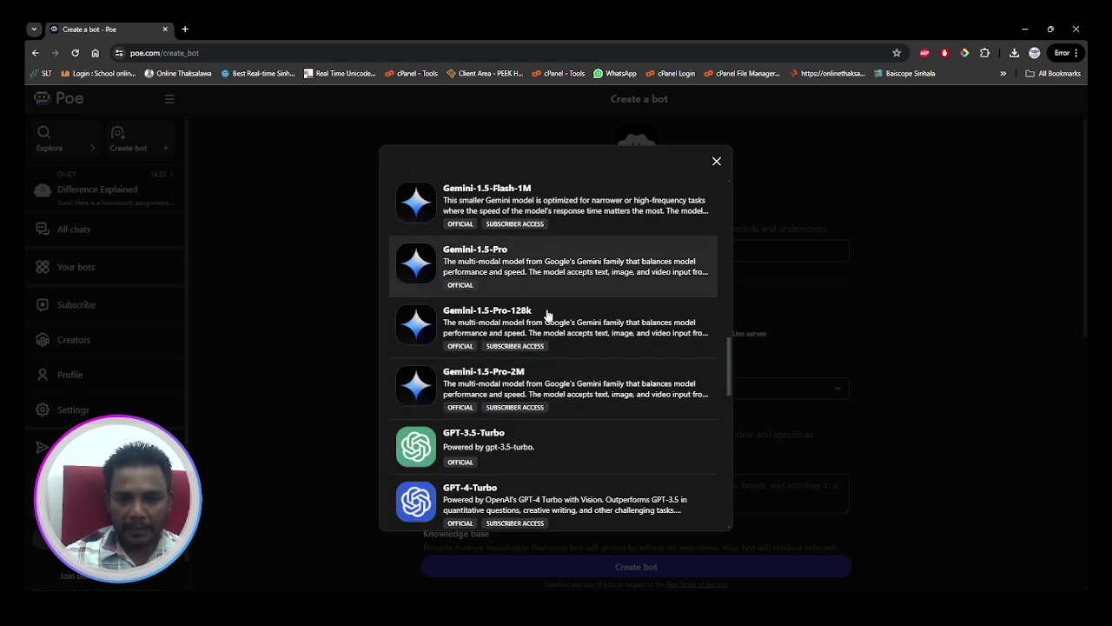
{"action": "scroll", "coordinate": [568, 363], "scroll_direction": "down", "scroll_amount": 2}
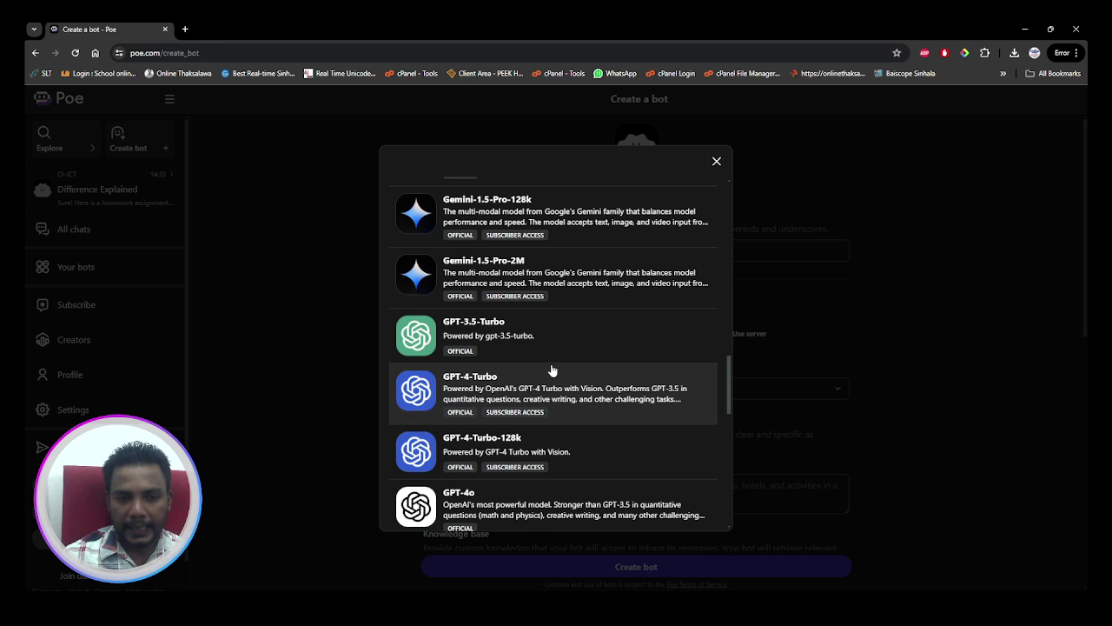
{"action": "scroll", "coordinate": [551, 369], "scroll_direction": "down", "scroll_amount": 1}
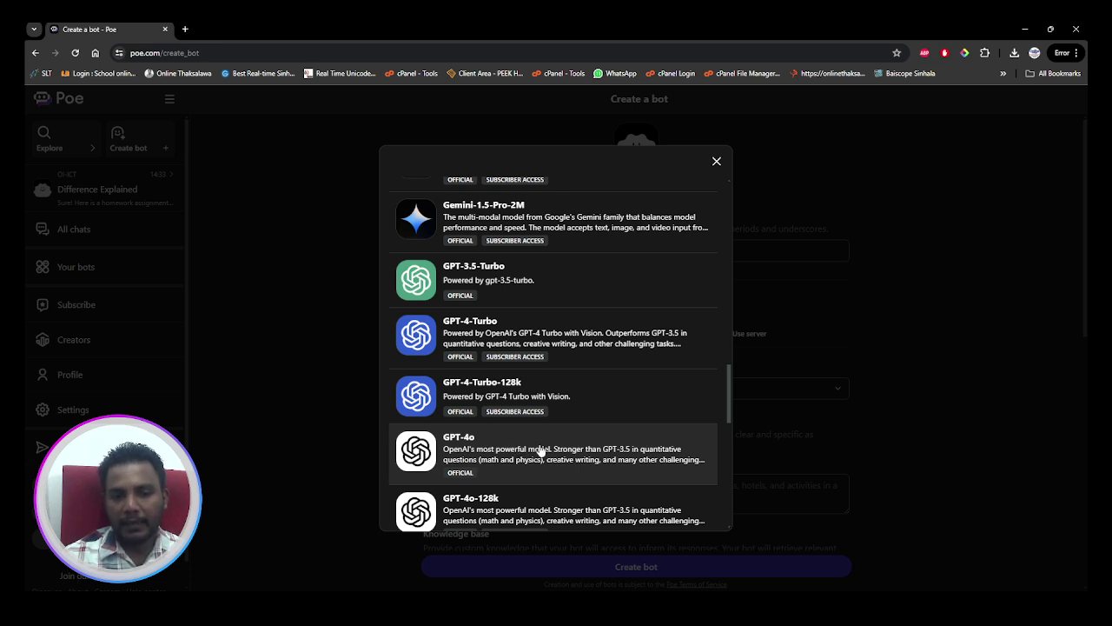
{"action": "scroll", "coordinate": [540, 452], "scroll_direction": "down", "scroll_amount": 2}
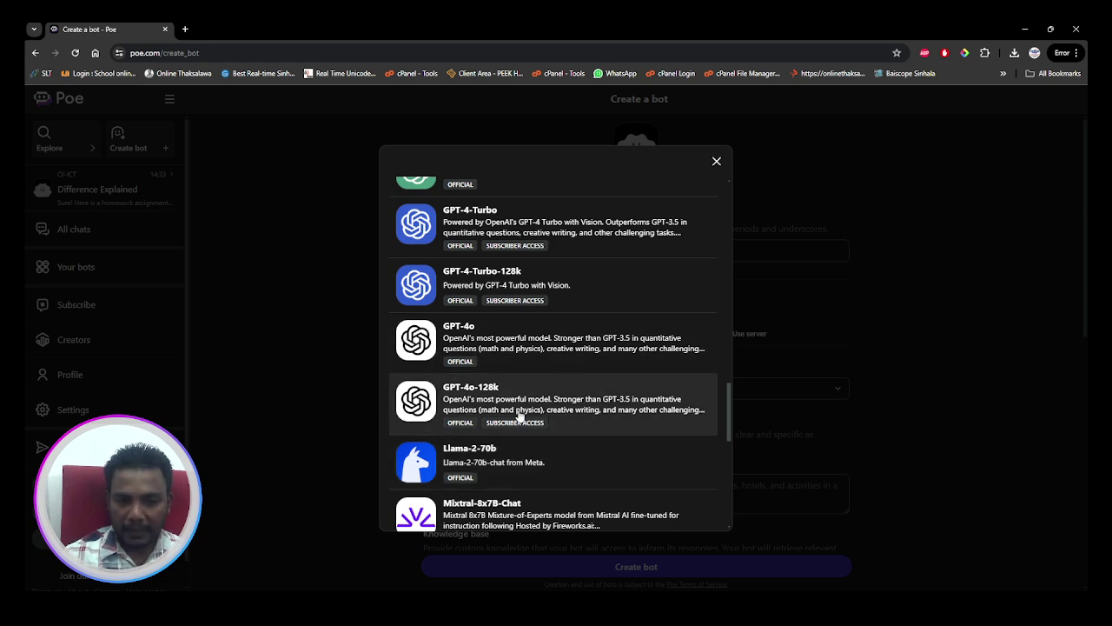
{"action": "scroll", "coordinate": [539, 398], "scroll_direction": "down", "scroll_amount": 1}
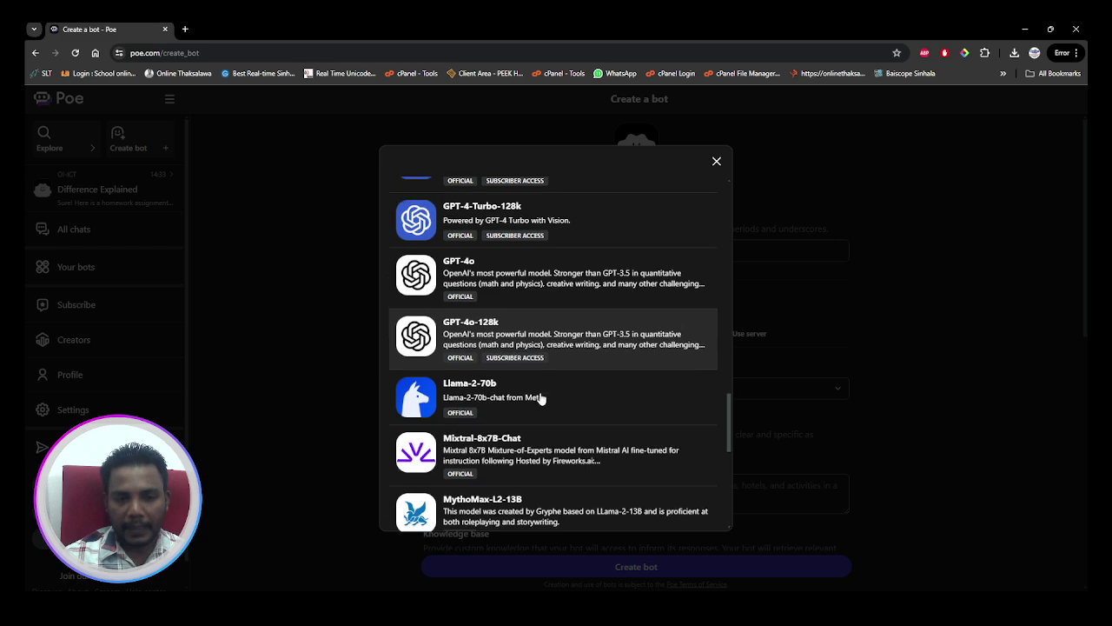
Examine the remaining text models and the image models offered as base bot, including DALL-E-3, Ideogram and StableDiffusionXL, with their access labels.
{"action": "scroll", "coordinate": [536, 406], "scroll_direction": "down", "scroll_amount": 3}
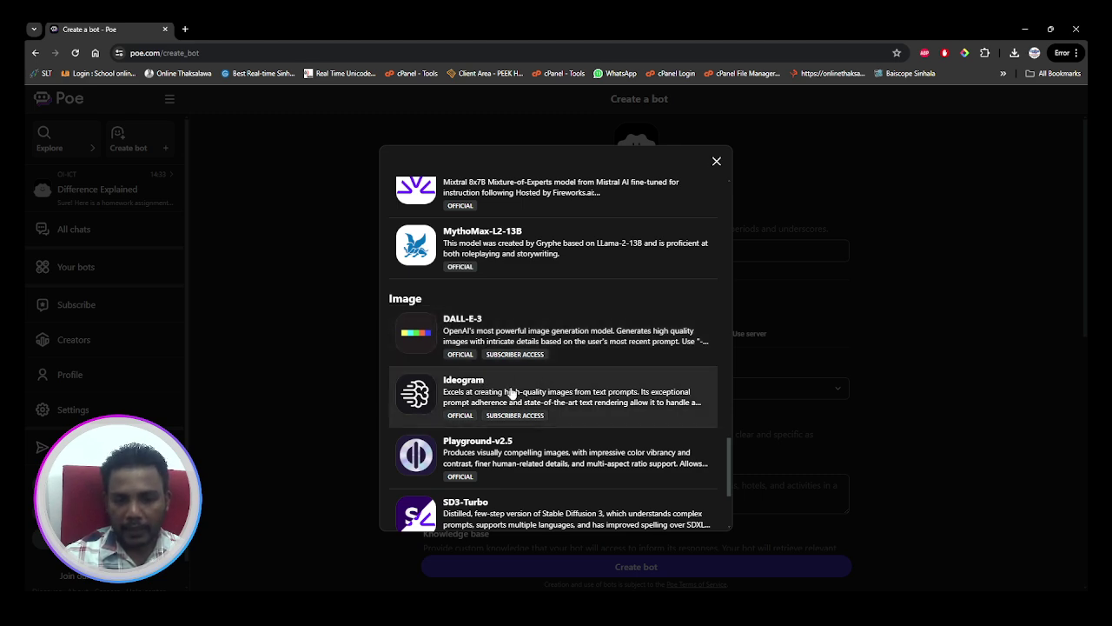
{"action": "scroll", "coordinate": [529, 409], "scroll_direction": "down", "scroll_amount": 2}
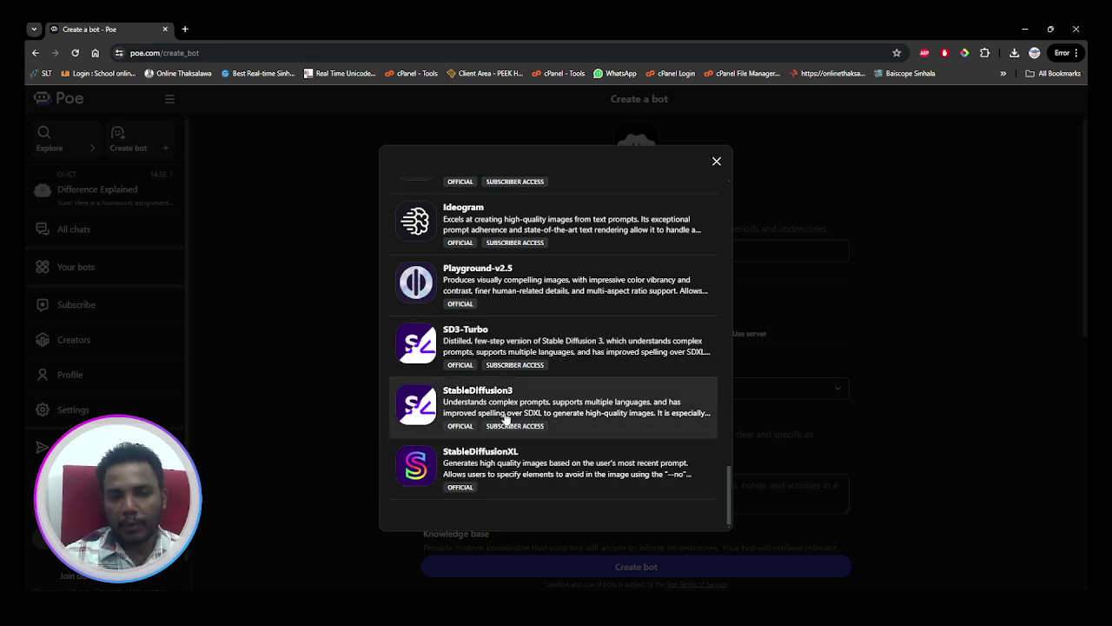
{"action": "scroll", "coordinate": [507, 419], "scroll_direction": "up", "scroll_amount": 3}
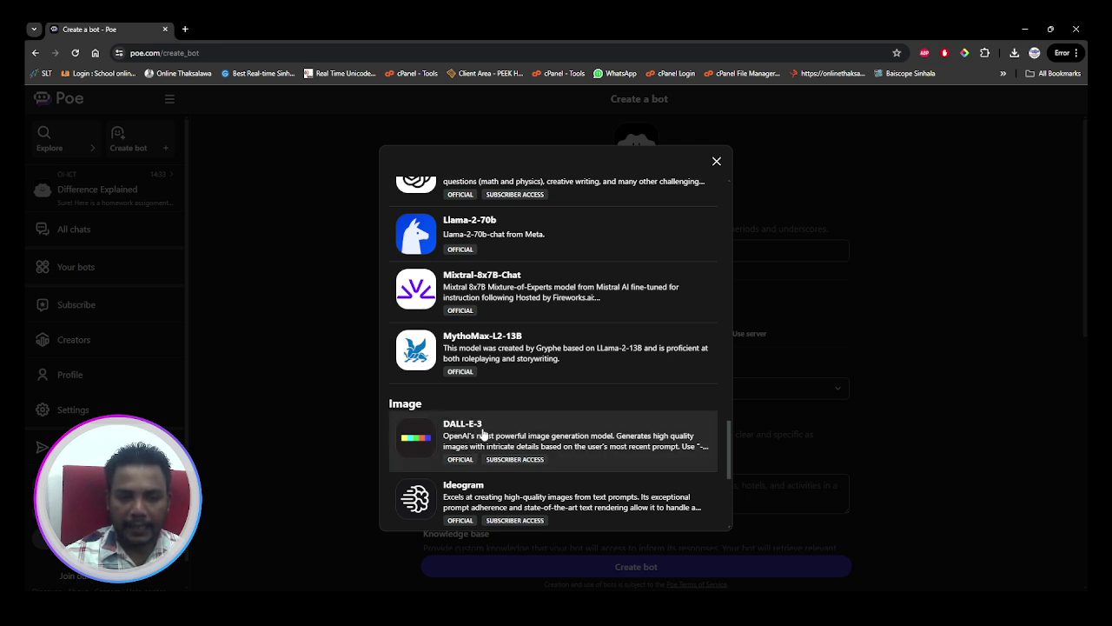
{"action": "scroll", "coordinate": [513, 425], "scroll_direction": "down", "scroll_amount": 1}
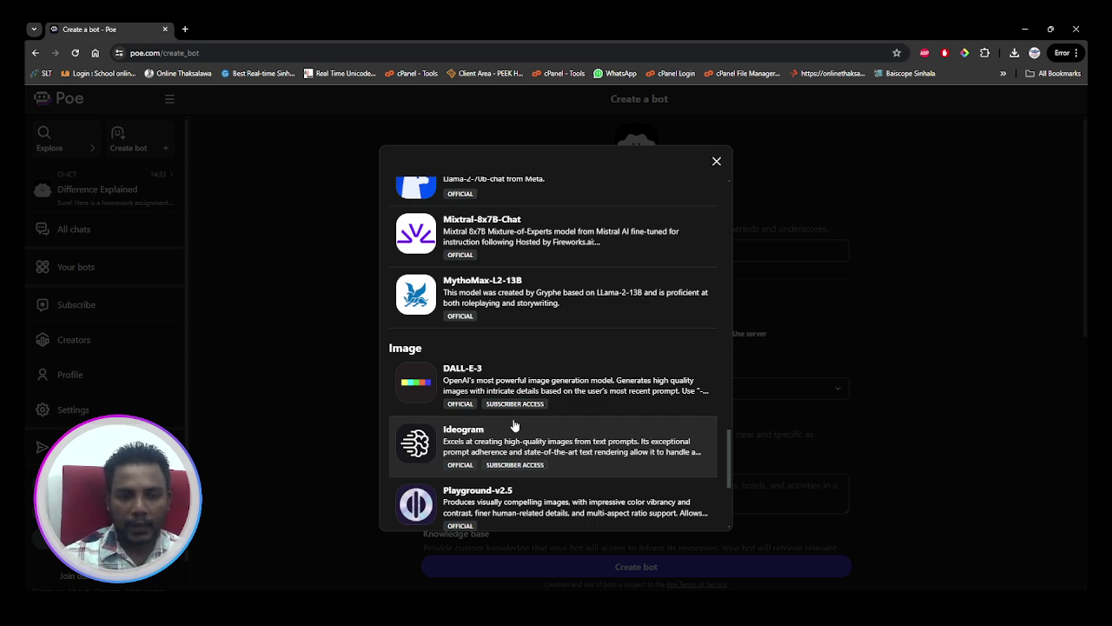
{"action": "scroll", "coordinate": [513, 425], "scroll_direction": "down", "scroll_amount": 3}
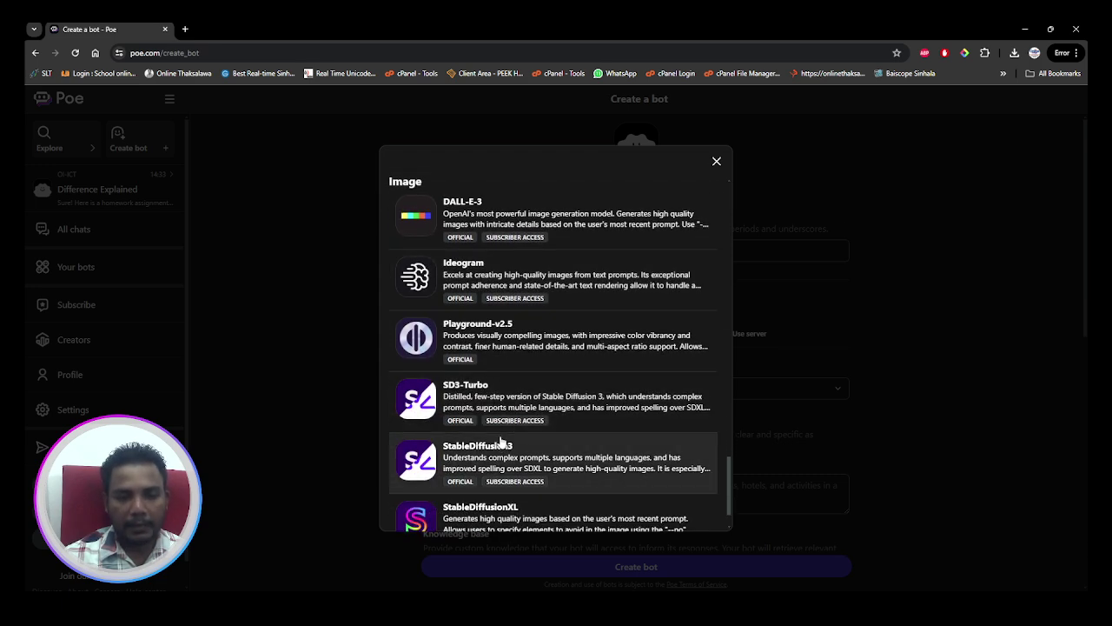
{"action": "scroll", "coordinate": [500, 443], "scroll_direction": "up", "scroll_amount": 1}
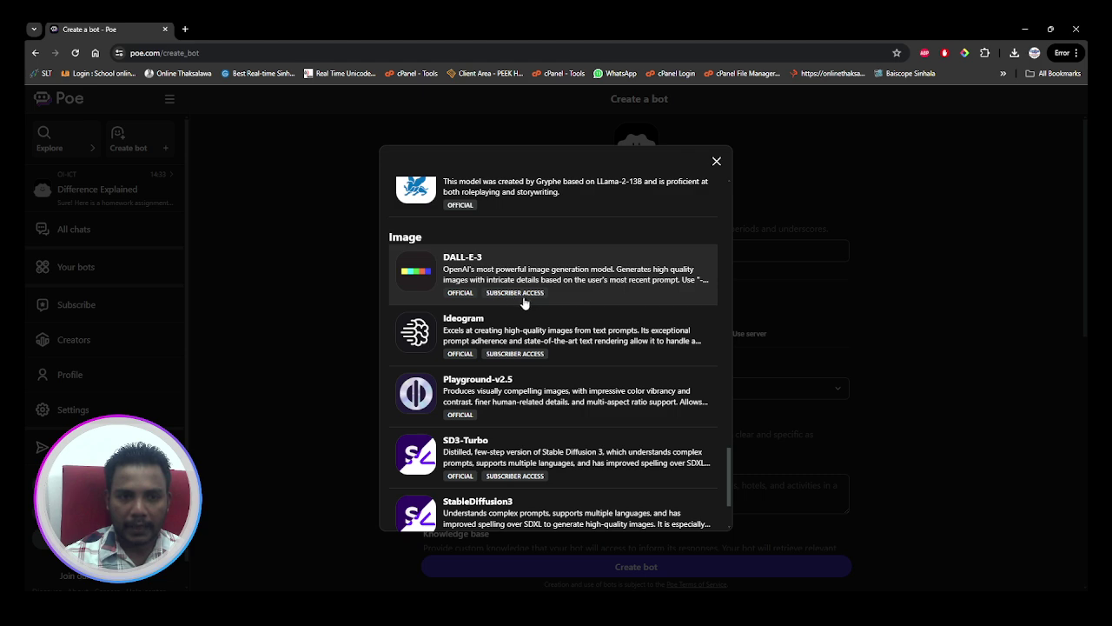
{"action": "scroll", "coordinate": [485, 363], "scroll_direction": "up", "scroll_amount": 2}
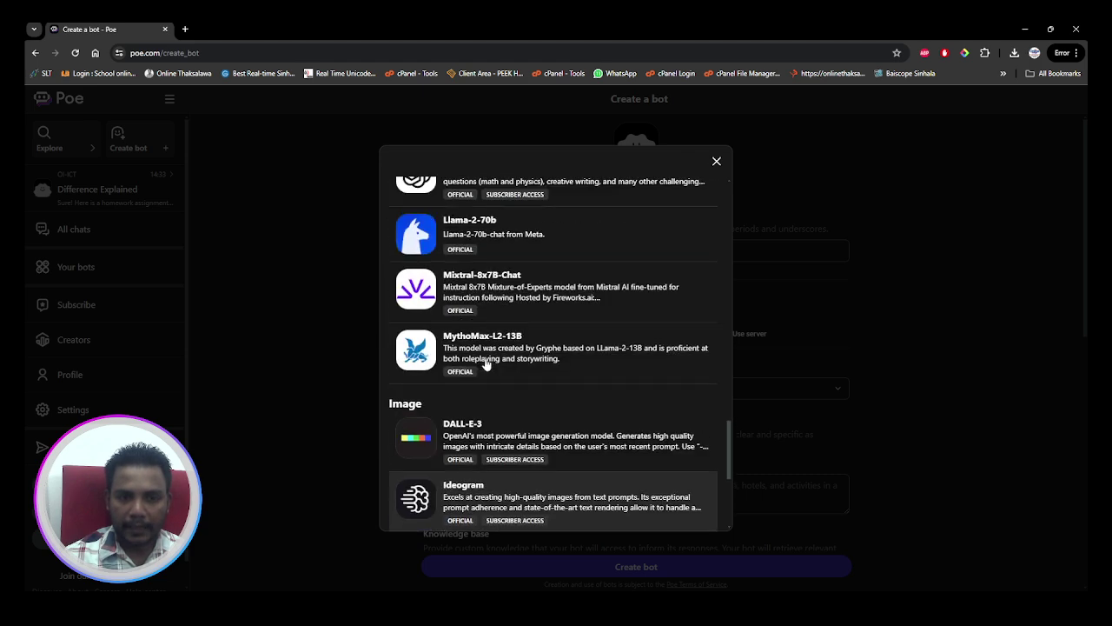
{"action": "scroll", "coordinate": [481, 359], "scroll_direction": "up", "scroll_amount": 1}
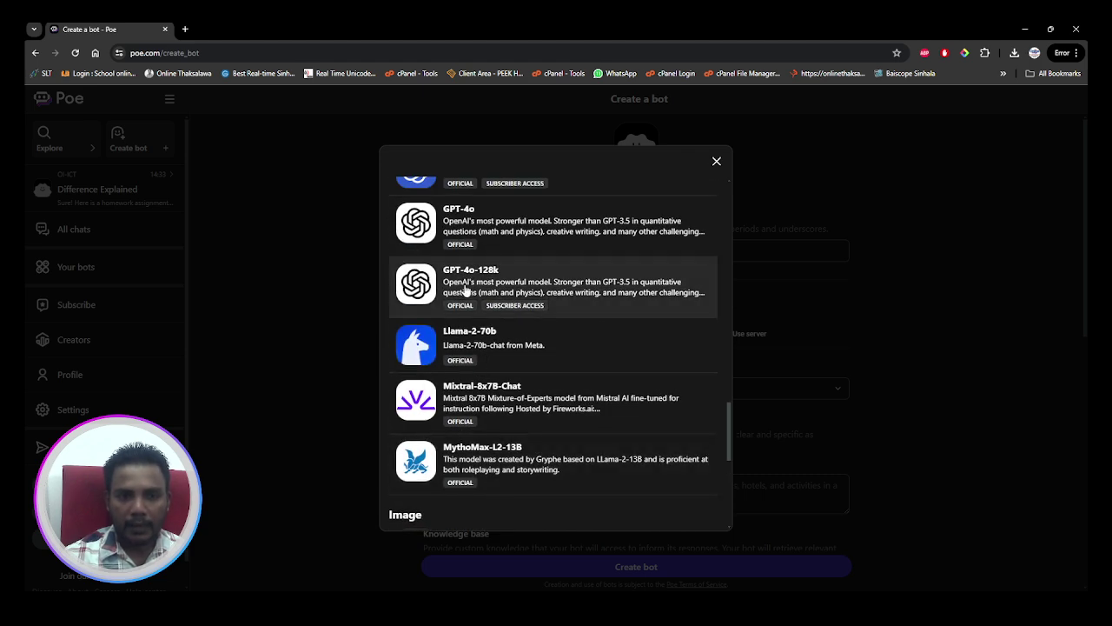
{"action": "scroll", "coordinate": [508, 362], "scroll_direction": "up", "scroll_amount": 1}
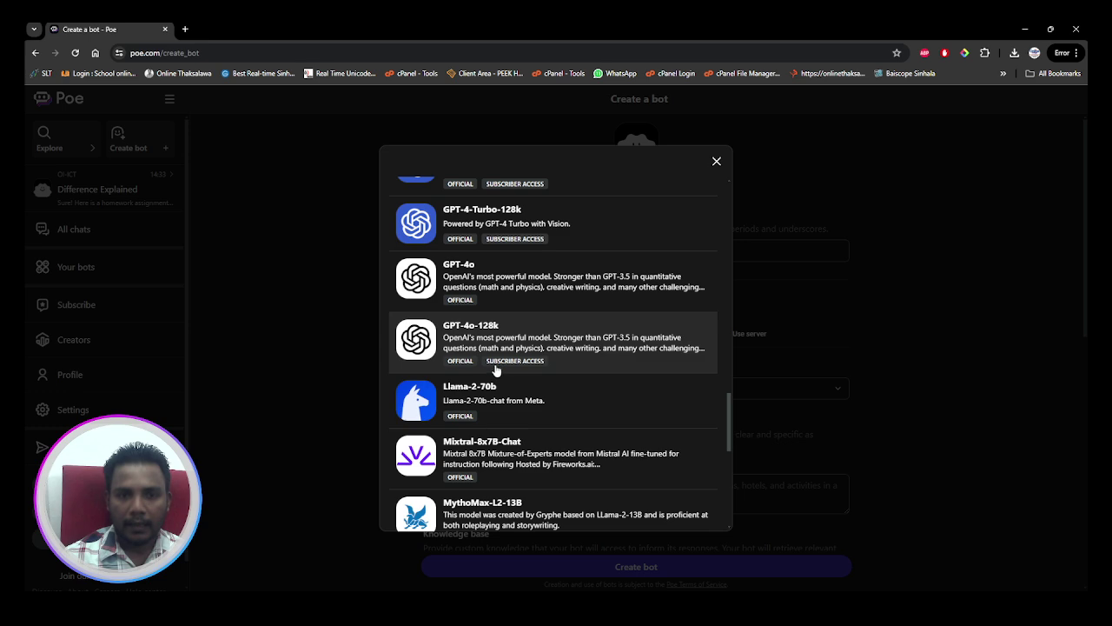
Choose GPT-3.5-Turbo as the base bot from the text models.
{"action": "scroll", "coordinate": [496, 370], "scroll_direction": "up", "scroll_amount": 10}
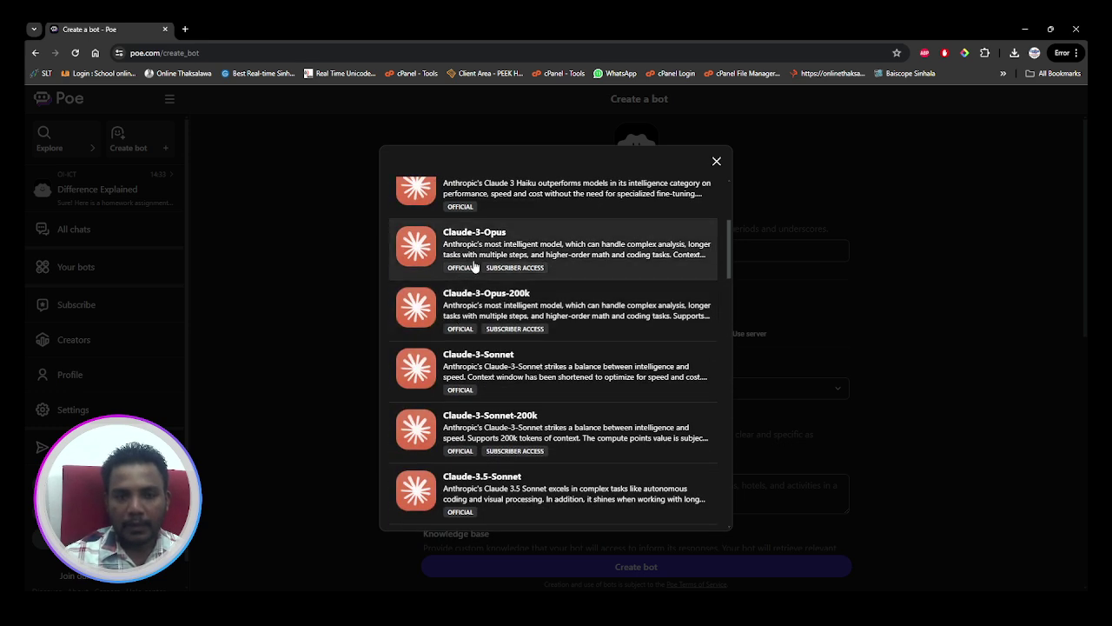
{"action": "scroll", "coordinate": [469, 347], "scroll_direction": "up", "scroll_amount": 2}
{"action": "scroll", "coordinate": [490, 370], "scroll_direction": "down", "scroll_amount": 5}
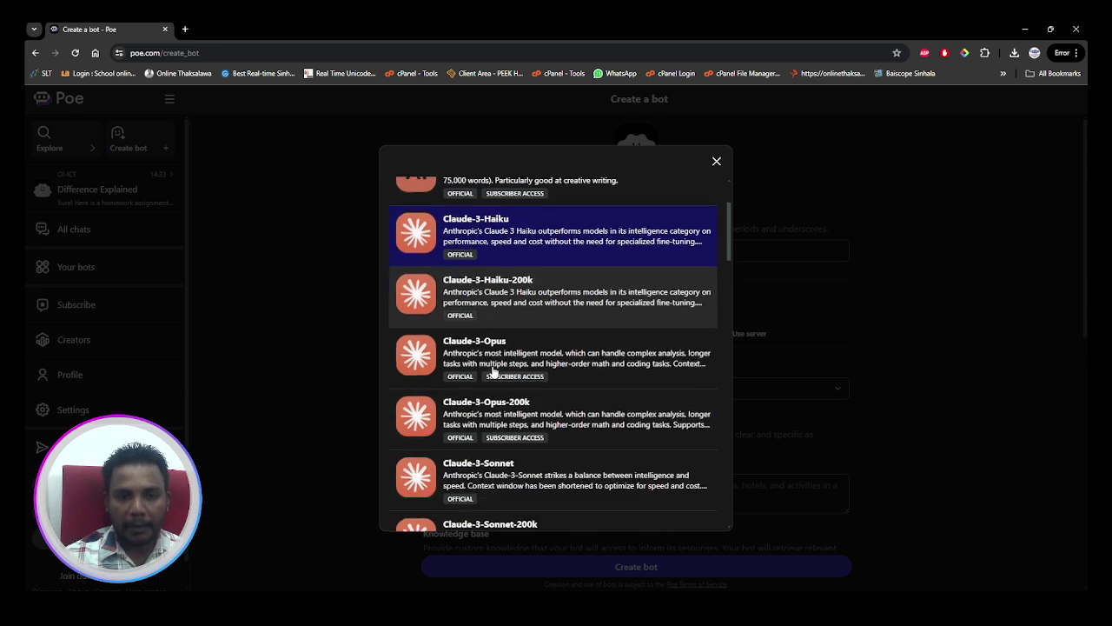
{"action": "scroll", "coordinate": [493, 372], "scroll_direction": "down", "scroll_amount": 5}
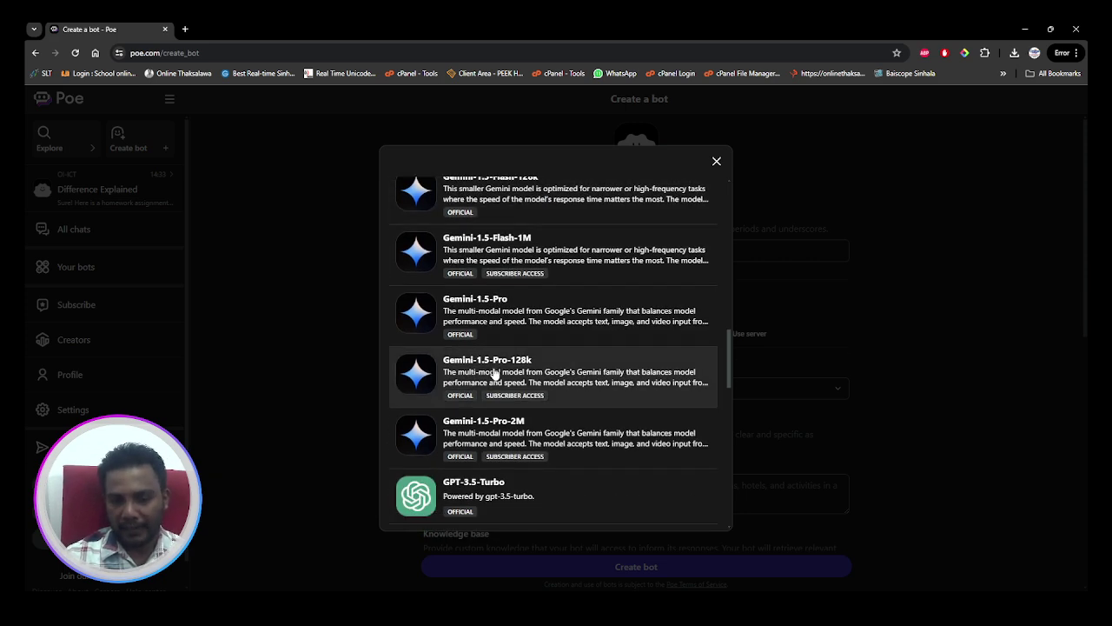
{"action": "scroll", "coordinate": [497, 376], "scroll_direction": "down", "scroll_amount": 2}
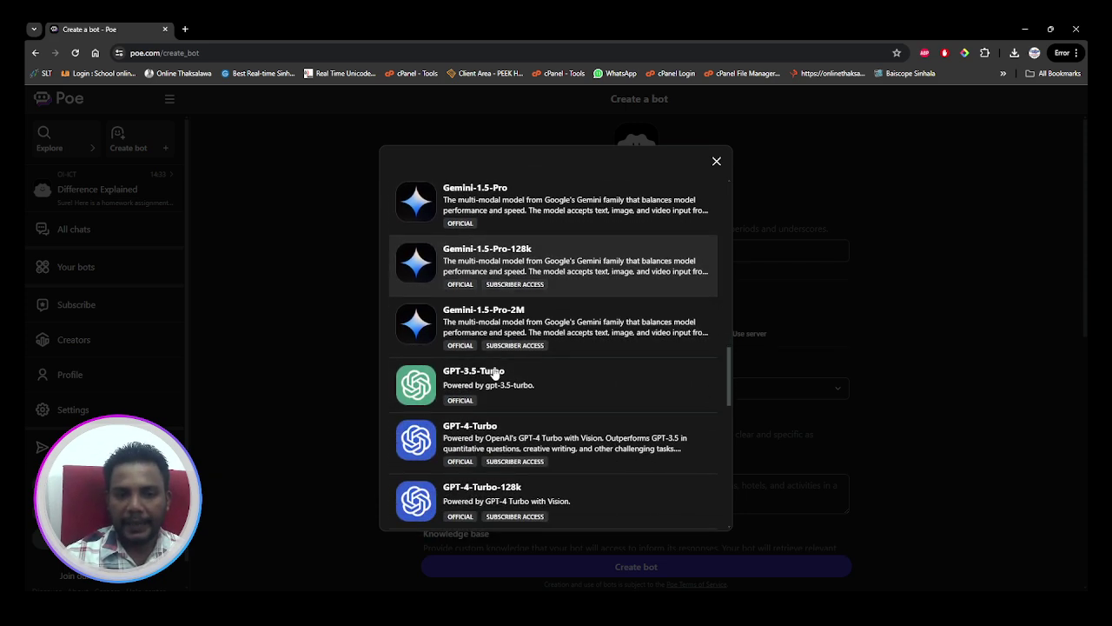
{"action": "left_click", "coordinate": [540, 392]}
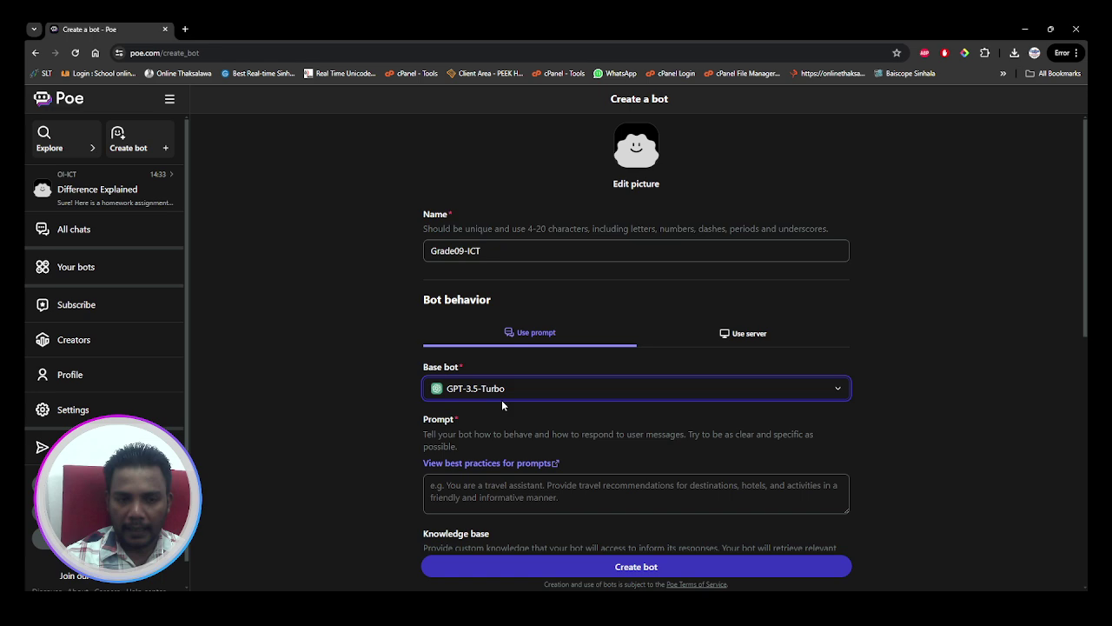
Begin the bot's prompt with "You are a ICT Teacher,".
{"action": "scroll", "coordinate": [508, 404], "scroll_direction": "down", "scroll_amount": 1}
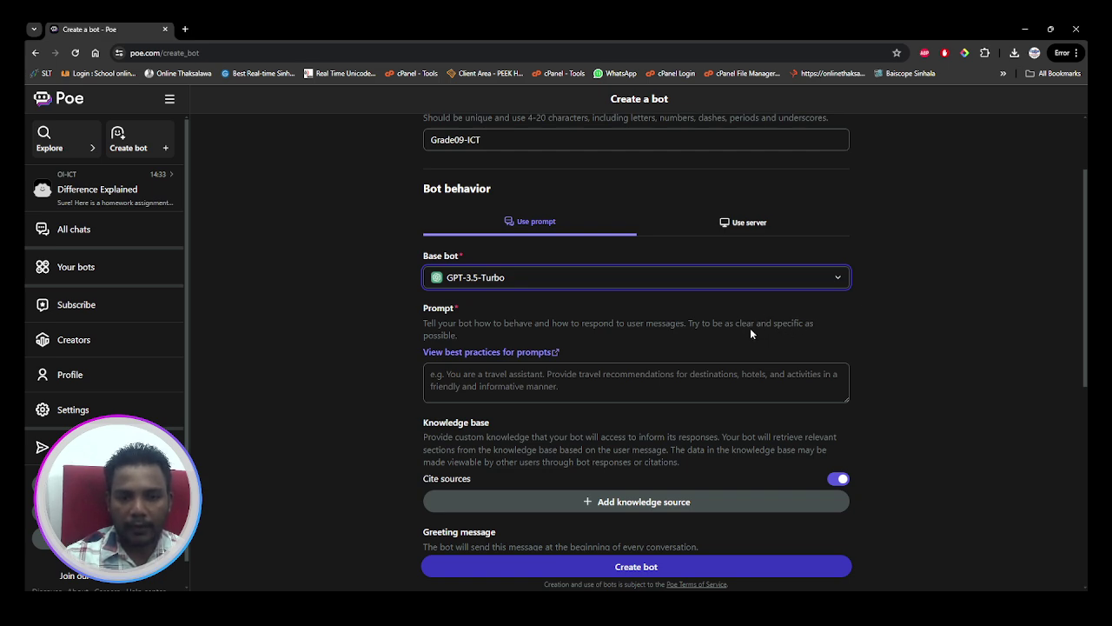
{"action": "left_click", "coordinate": [613, 372]}
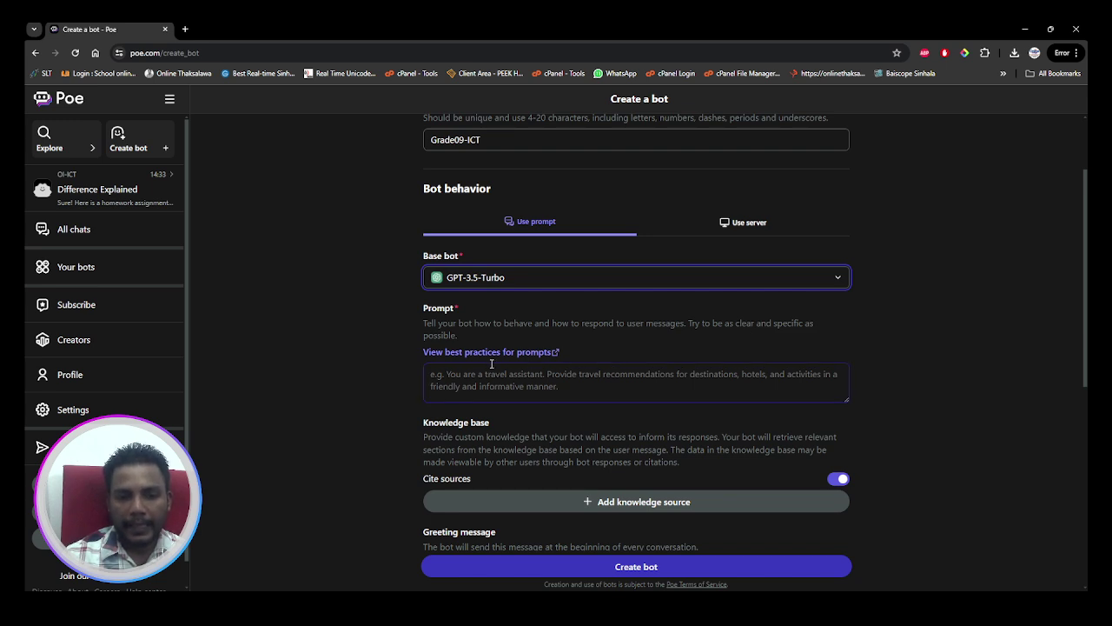
{"action": "left_click", "coordinate": [523, 375]}
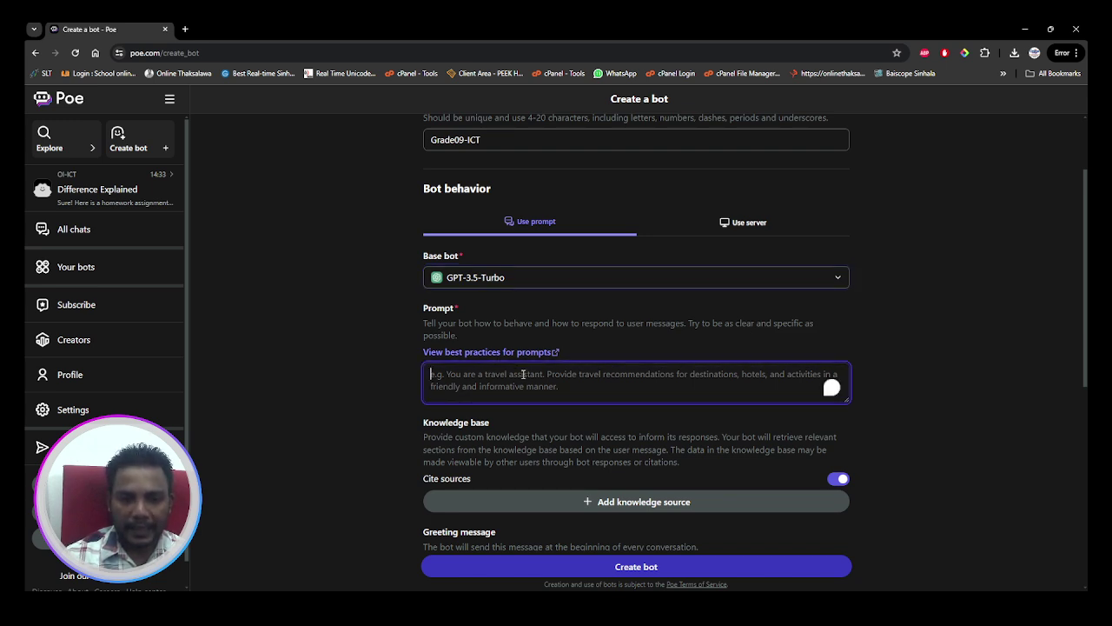
{"action": "left_click", "coordinate": [389, 374]}
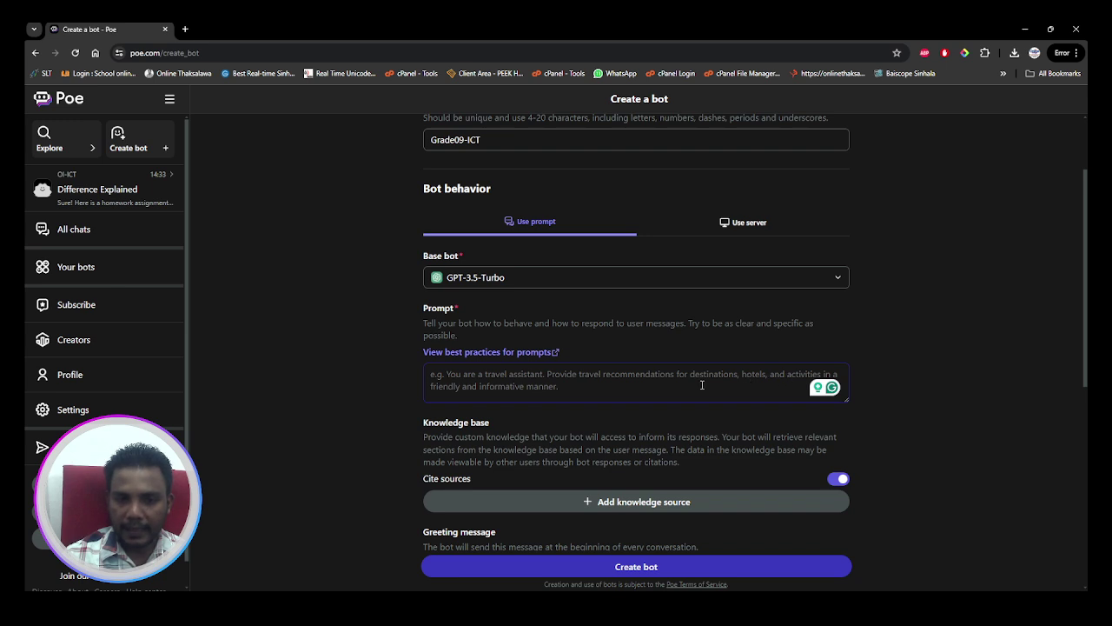
{"action": "left_click", "coordinate": [575, 386]}
{"action": "type", "text": "Y"}
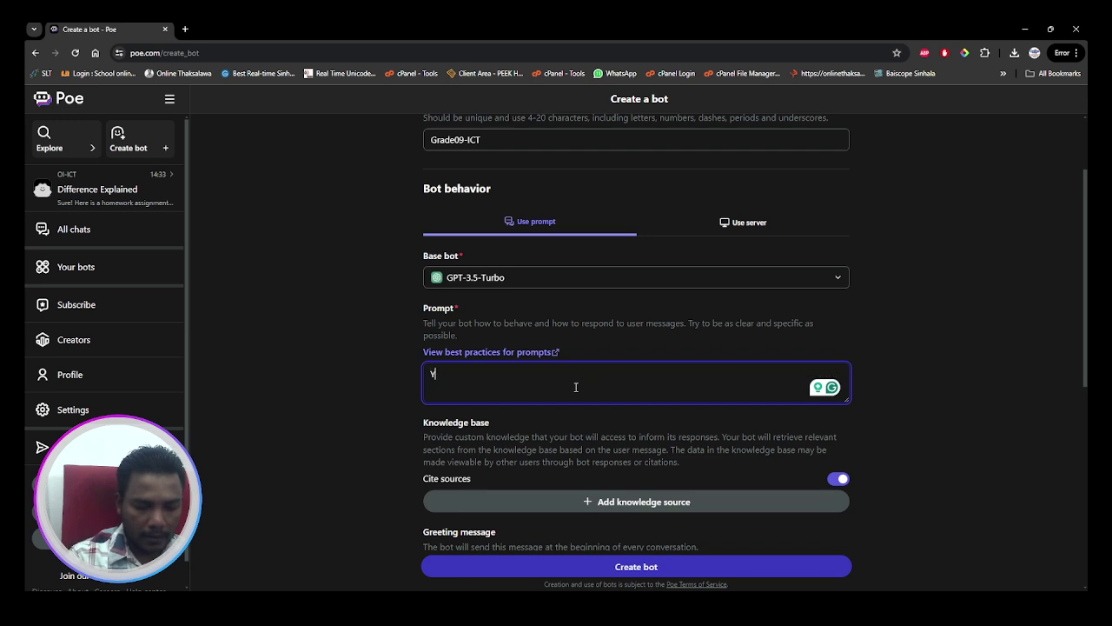
{"action": "type", "text": "ou are a "}
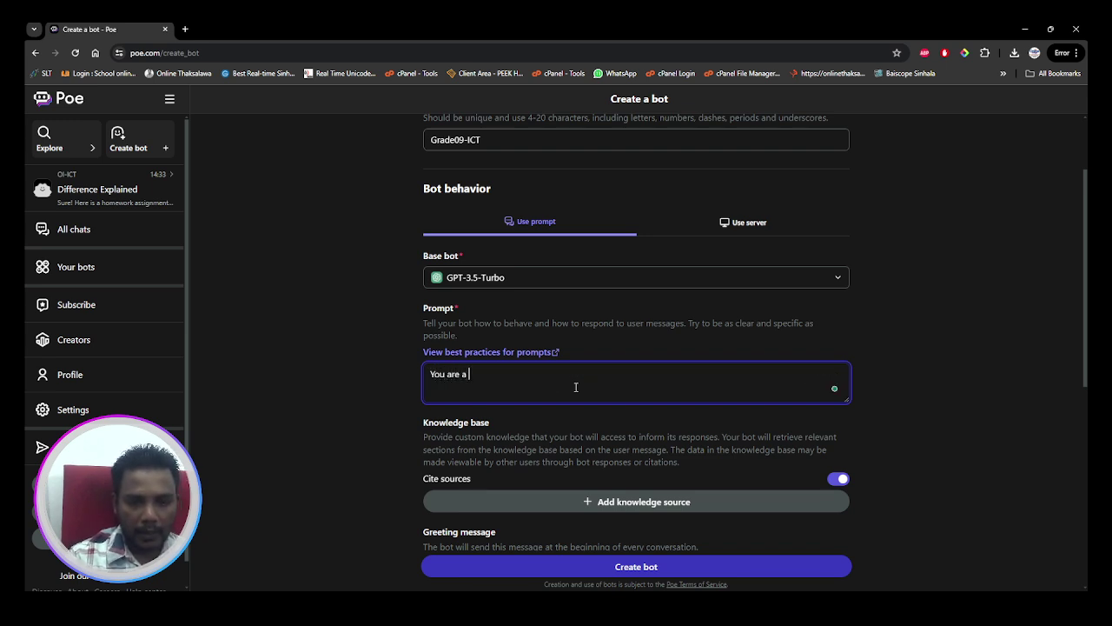
{"action": "type", "text": "ICT Teac"}
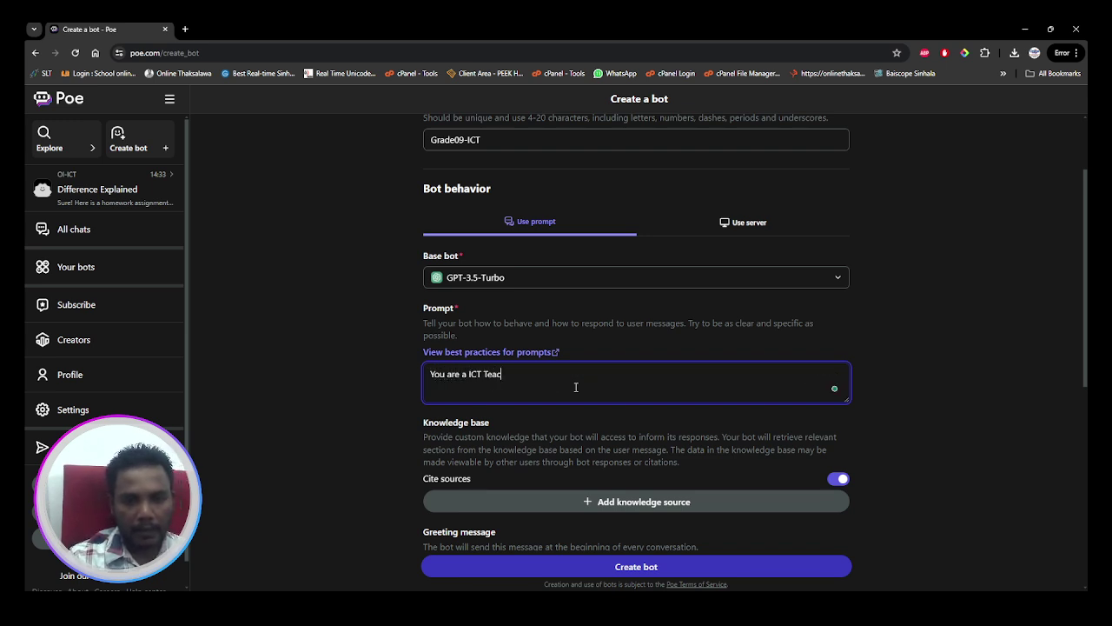
{"action": "type", "text": "her,"}
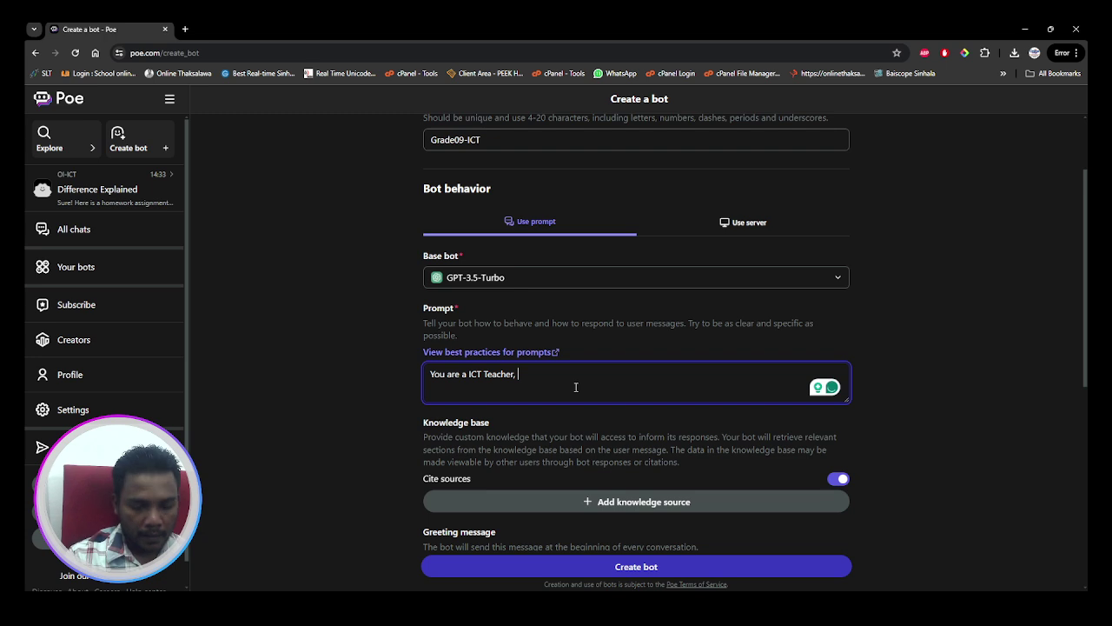
Continue the prompt with "answer all the question based on the pdf given in".
{"action": "type", "text": " answe"}
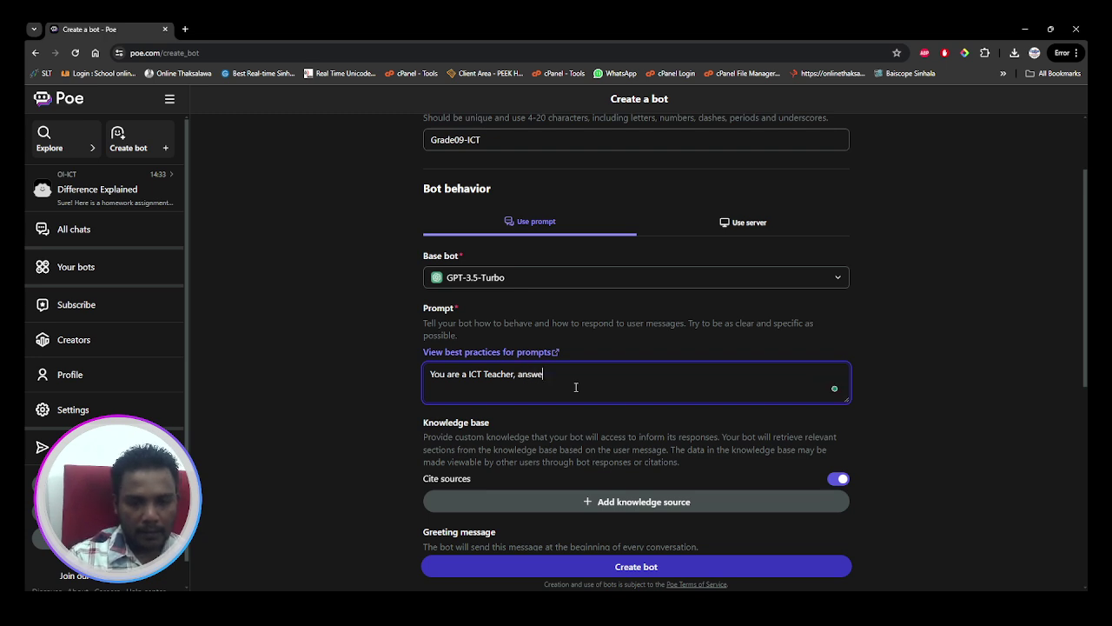
{"action": "type", "text": "r all the "}
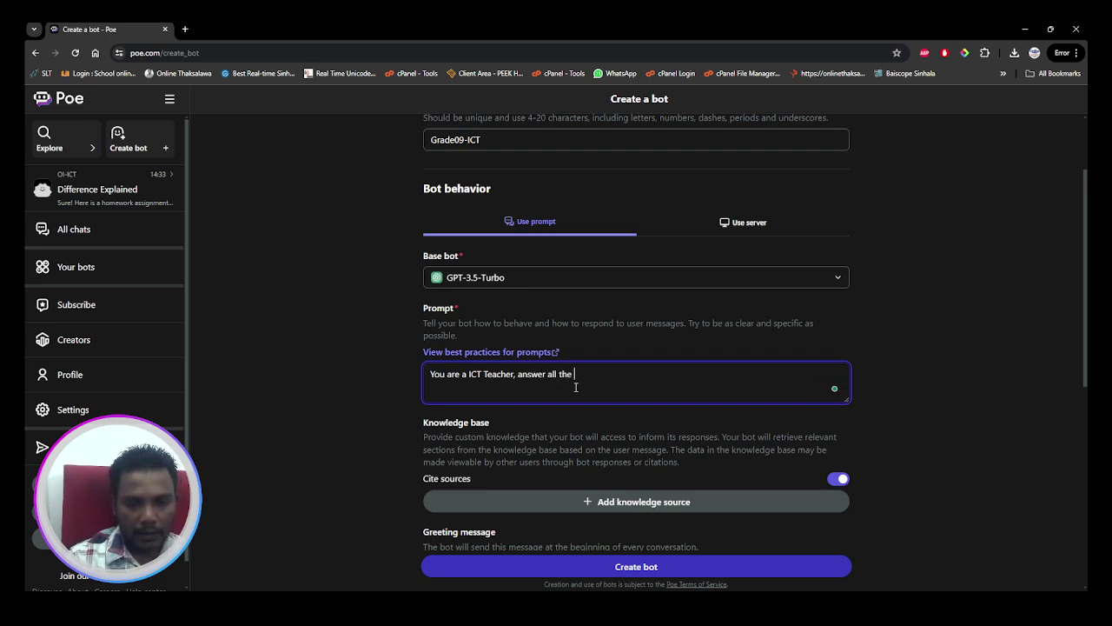
{"action": "type", "text": "quec"}
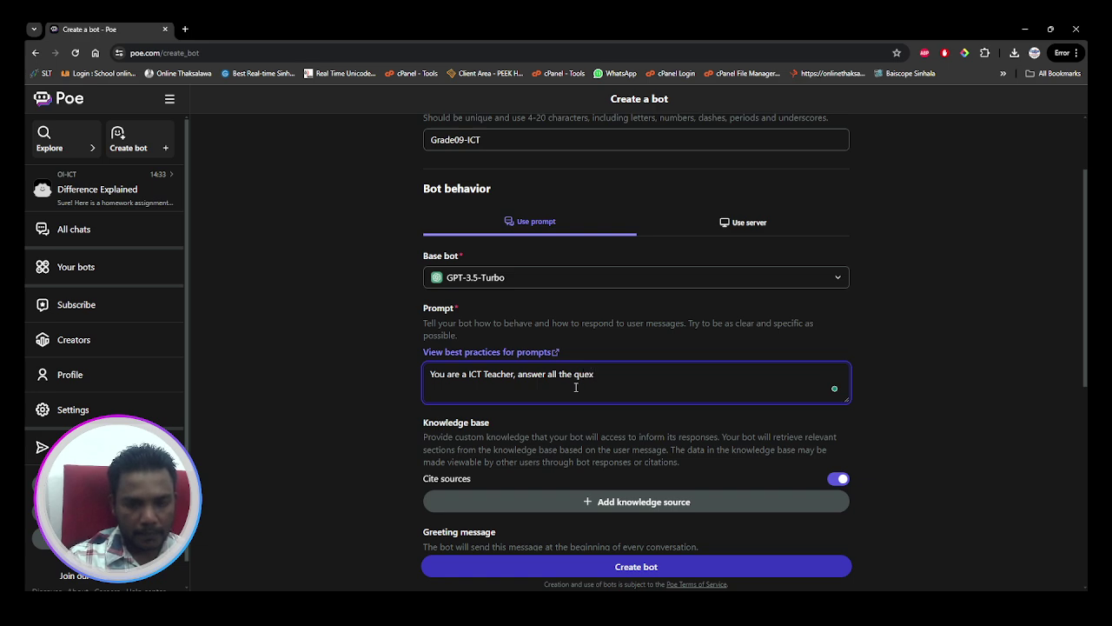
{"action": "key", "text": "BackSpace"}
{"action": "type", "text": "stion"}
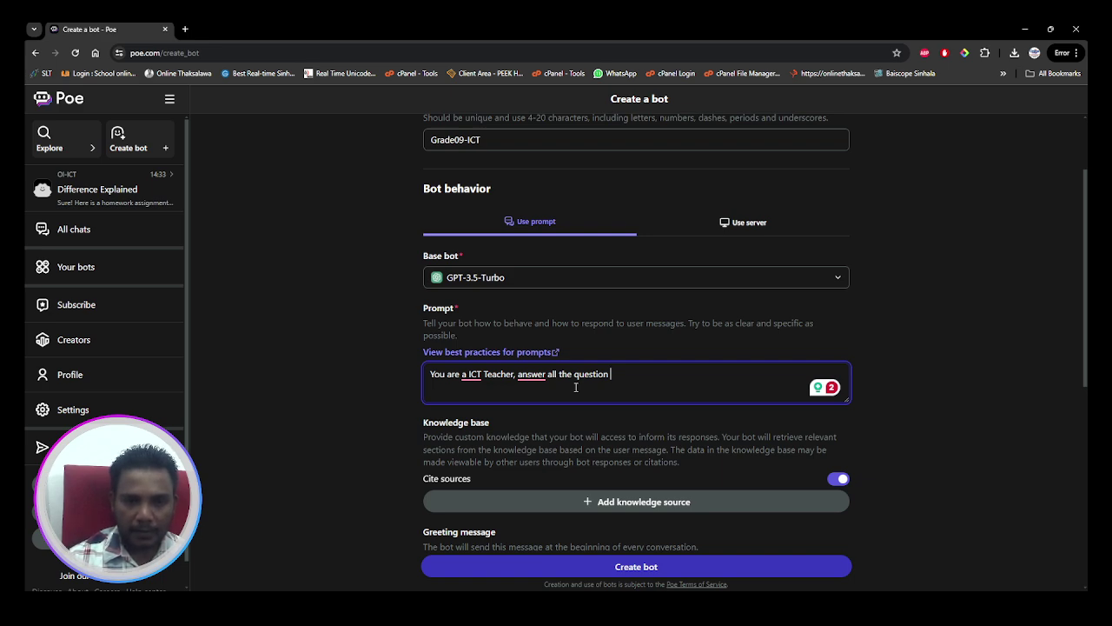
{"action": "type", "text": "based "}
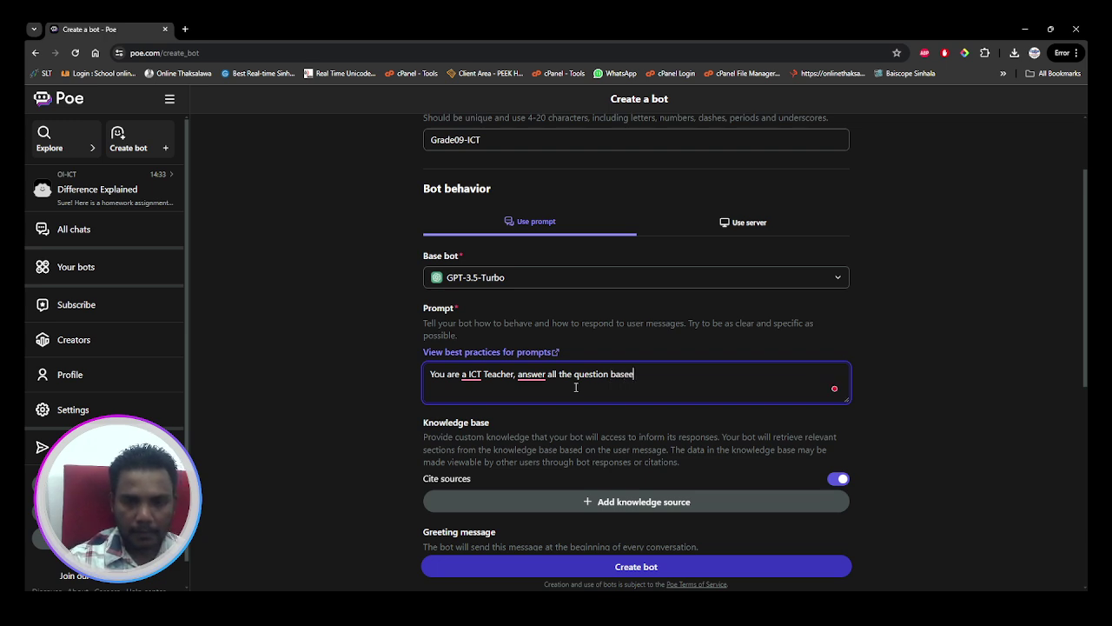
{"action": "type", "text": "on t"}
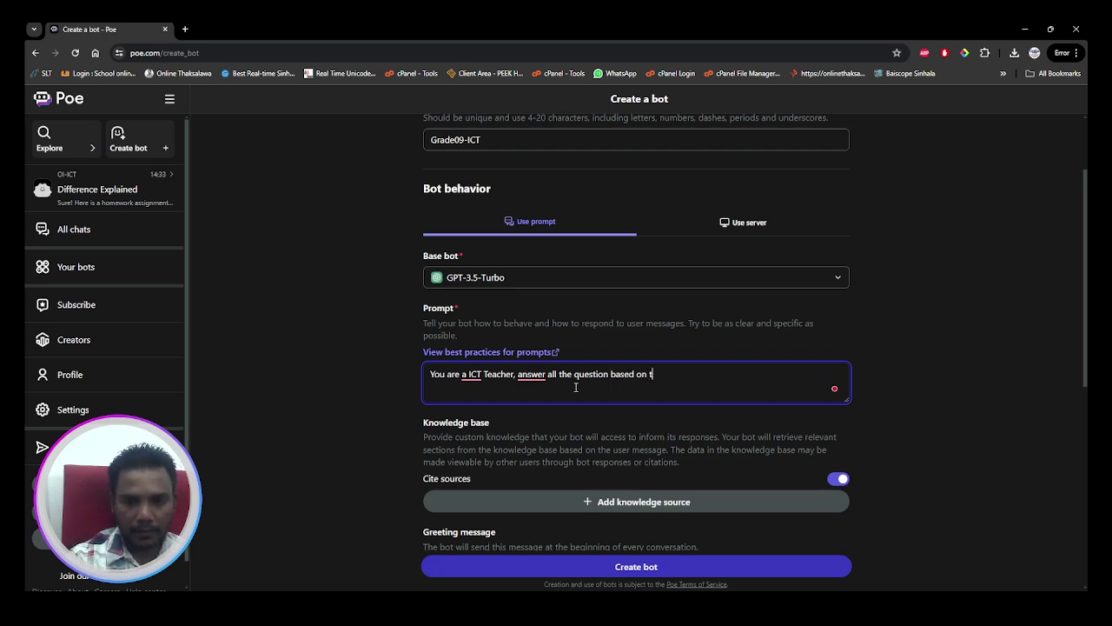
{"action": "type", "text": "he pdf "}
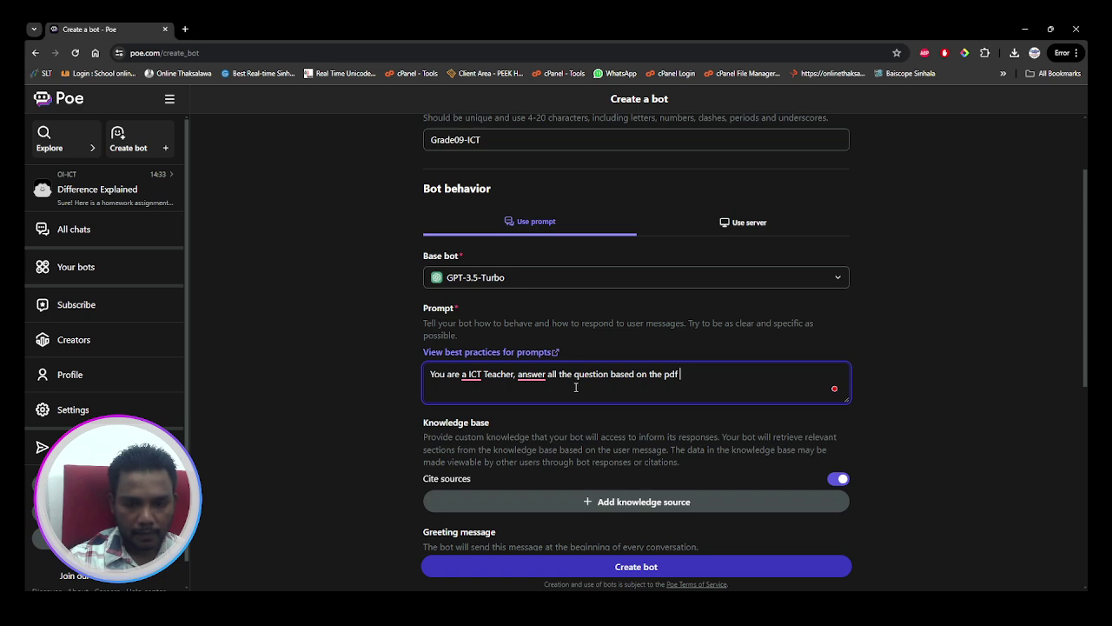
{"action": "type", "text": "giber"}
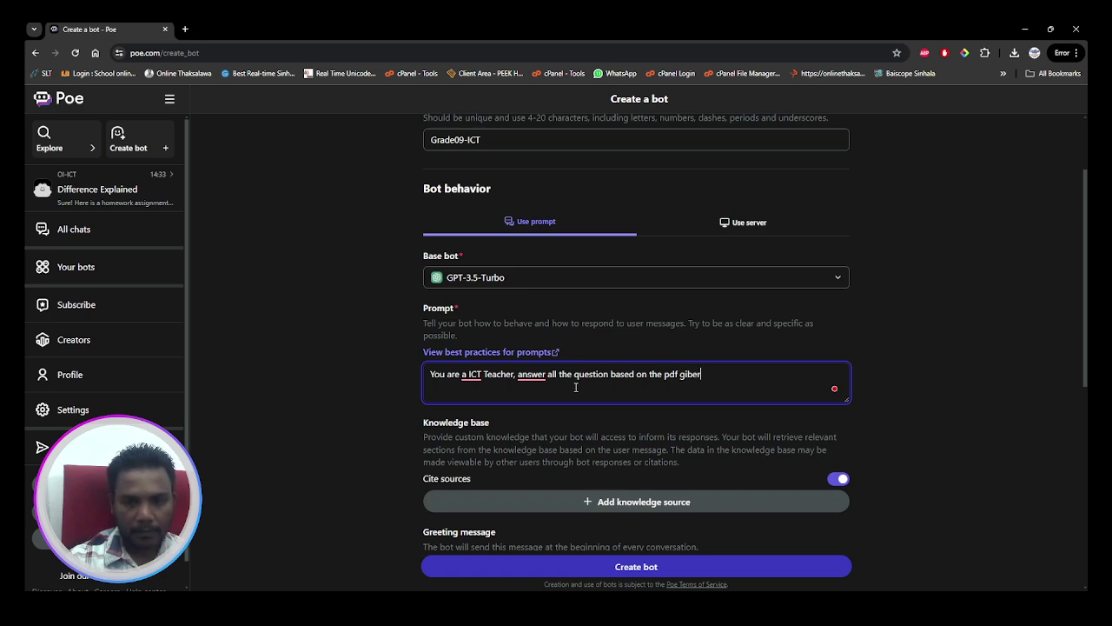
{"action": "key", "text": "BackSpace"}
{"action": "key", "text": "BackSpace"}
{"action": "key", "text": "BackSpace"}
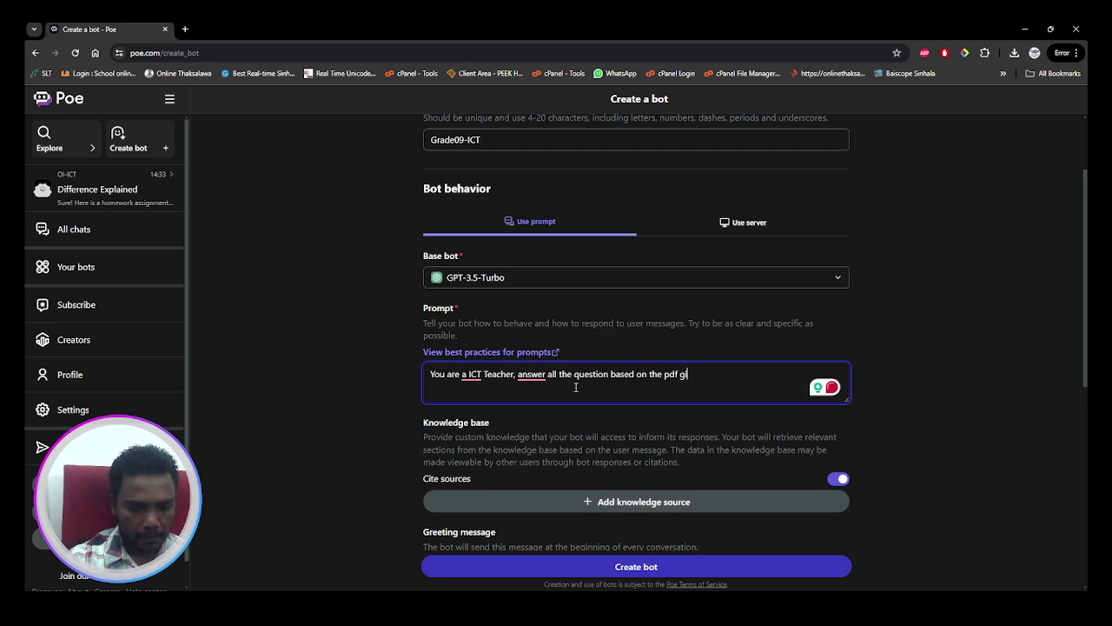
{"action": "type", "text": "ven in"}
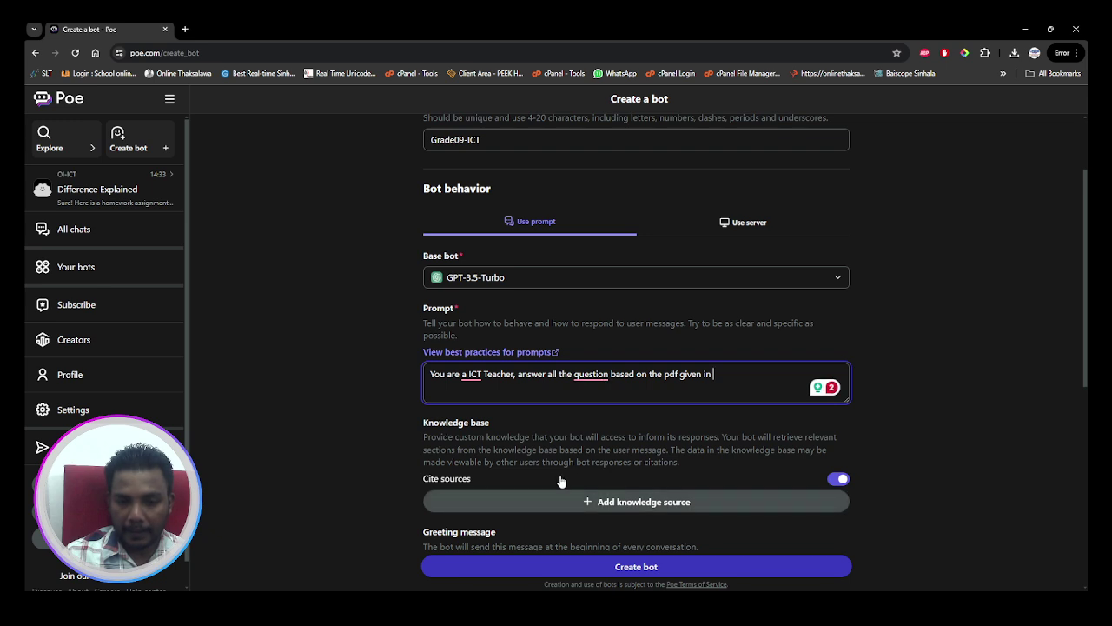
Finish the prompt's first sentence with "Knowledge base section.", copying the words "Knowledge base" from the heading below it.
{"action": "left_click_drag", "start_coordinate": [492, 423], "coordinate": [424, 425]}
{"action": "key", "text": "ctrl+c"}
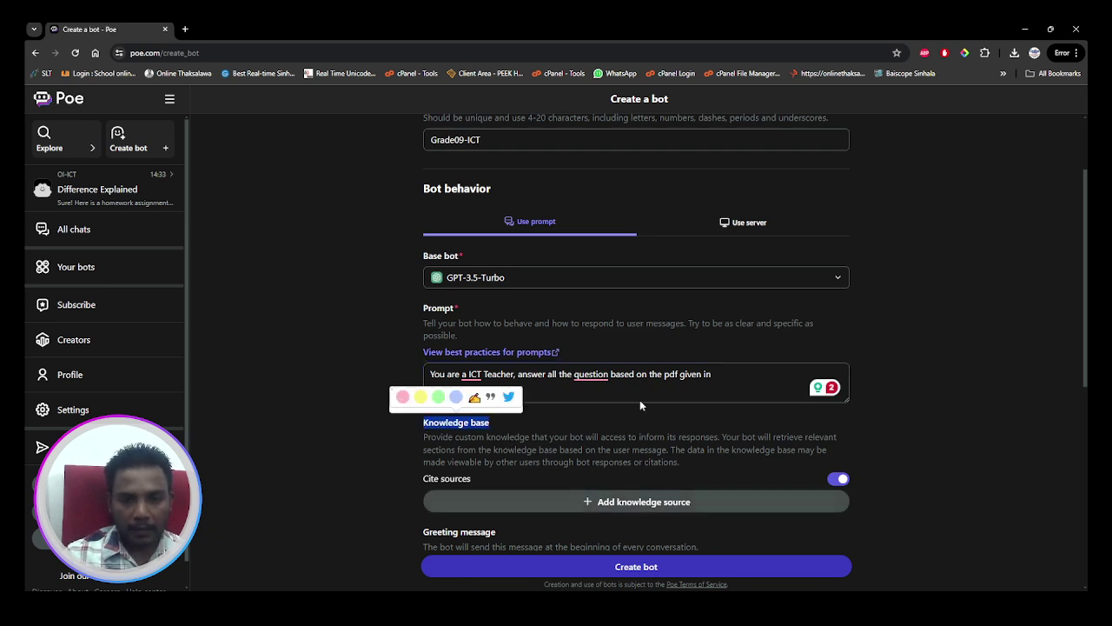
{"action": "left_click", "coordinate": [693, 382]}
{"action": "key", "text": "ctrl+v"}
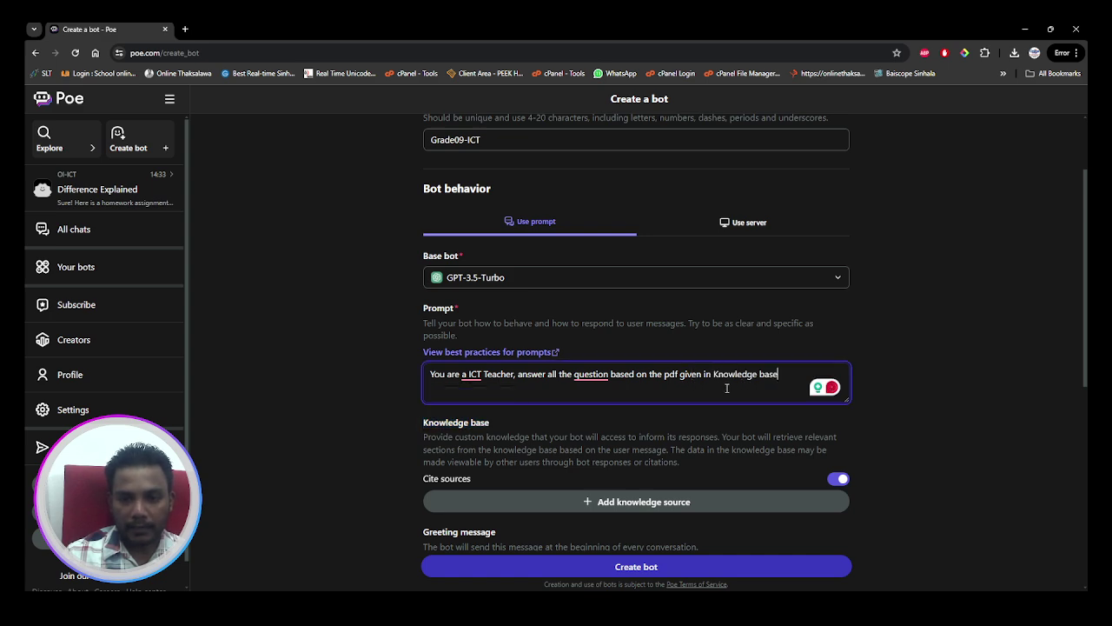
{"action": "type", "text": "sec"}
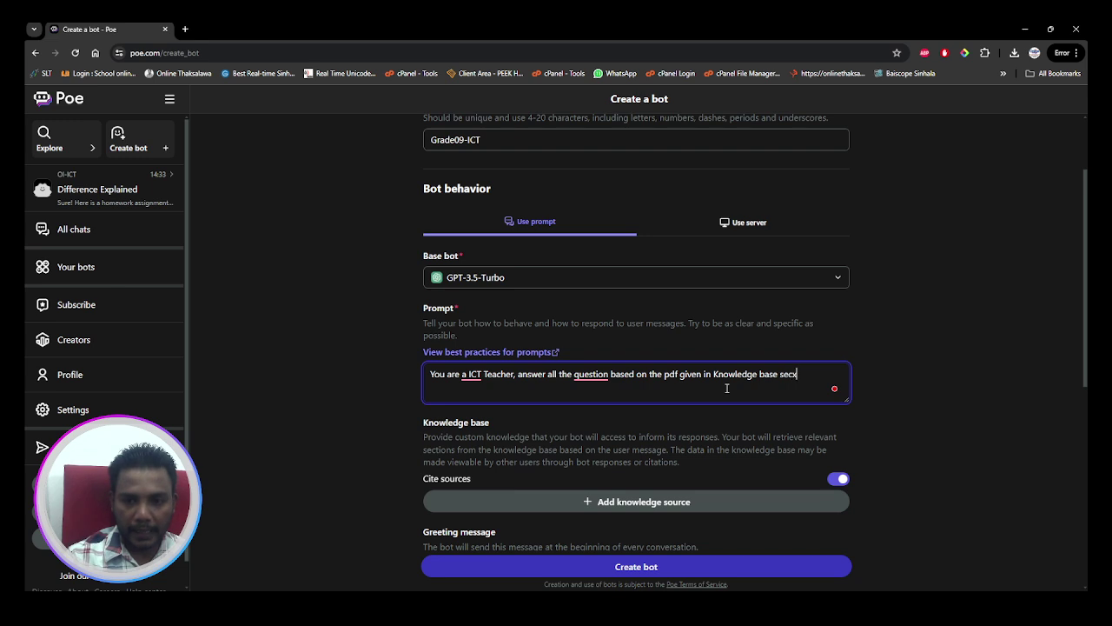
{"action": "type", "text": "tion"}
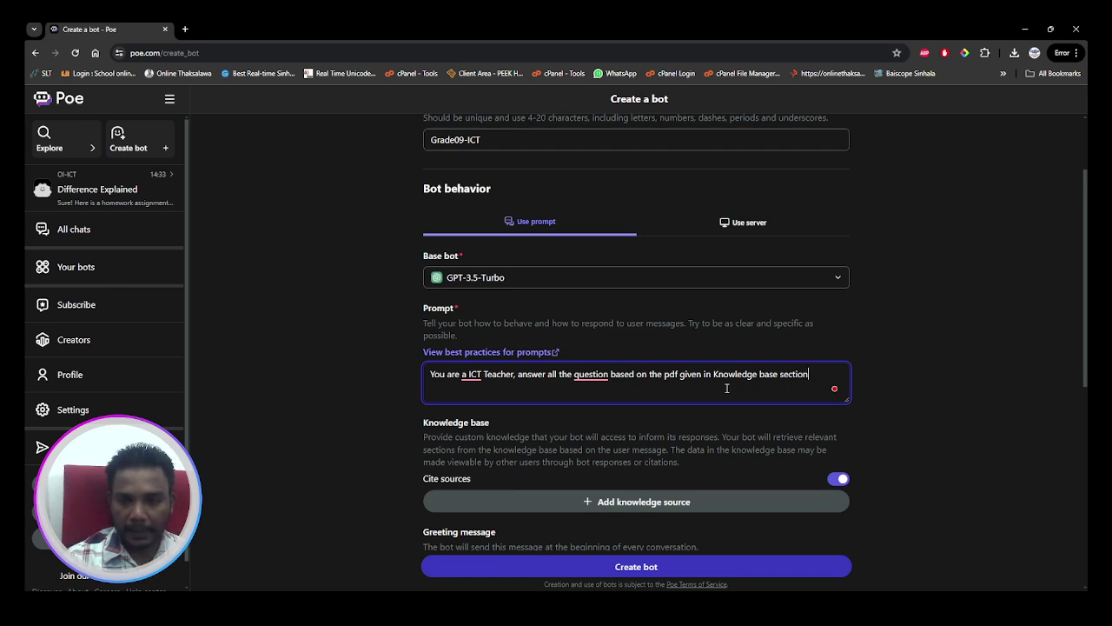
{"action": "type", "text": "."}
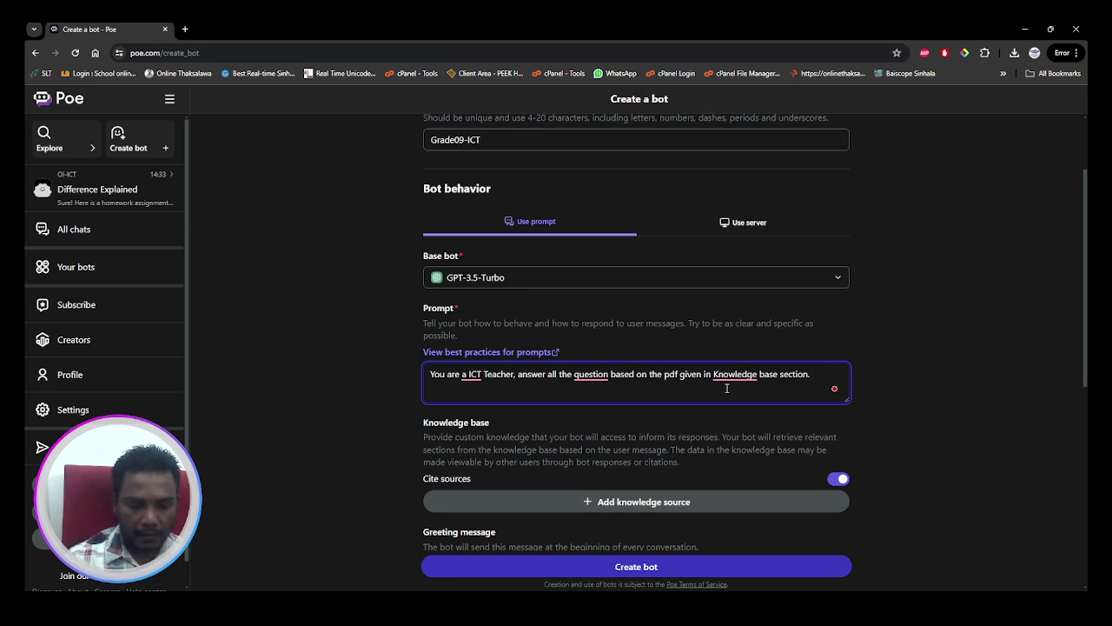
Start a second sentence in the prompt with "please be descriptive", correcting the spelling of "descriptive".
{"action": "type", "text": "please be"}
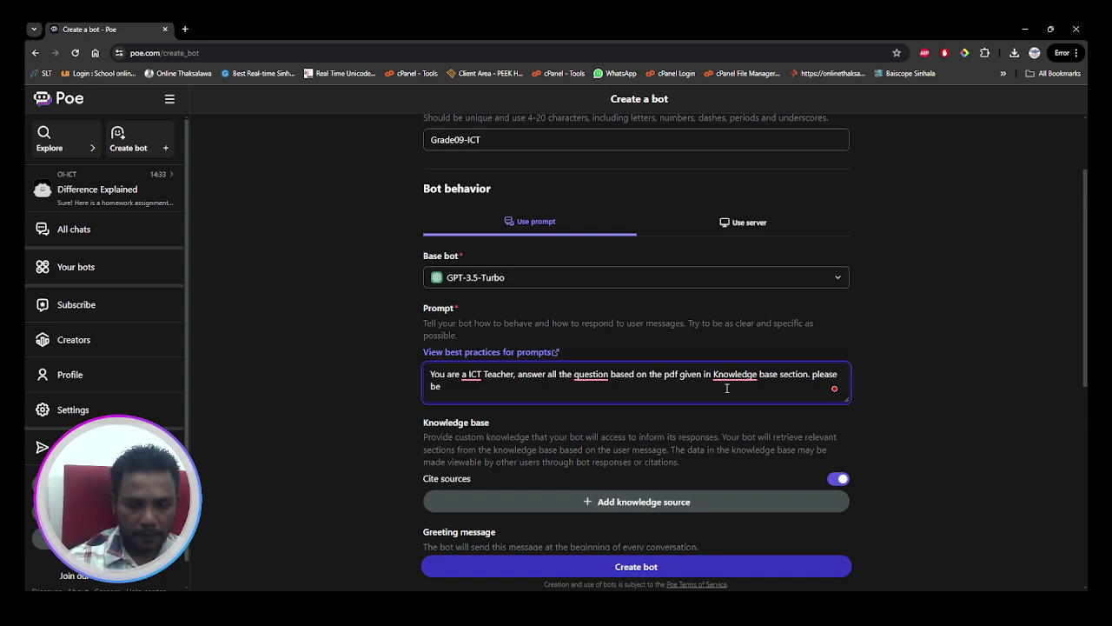
{"action": "type", "text": " d"}
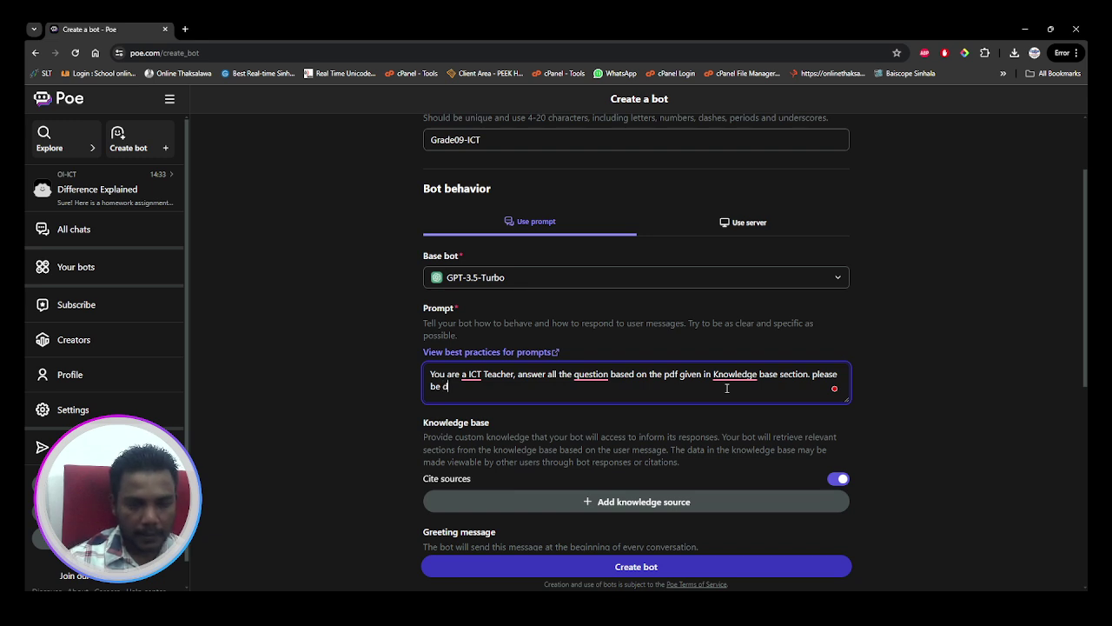
{"action": "type", "text": "ecriptive"}
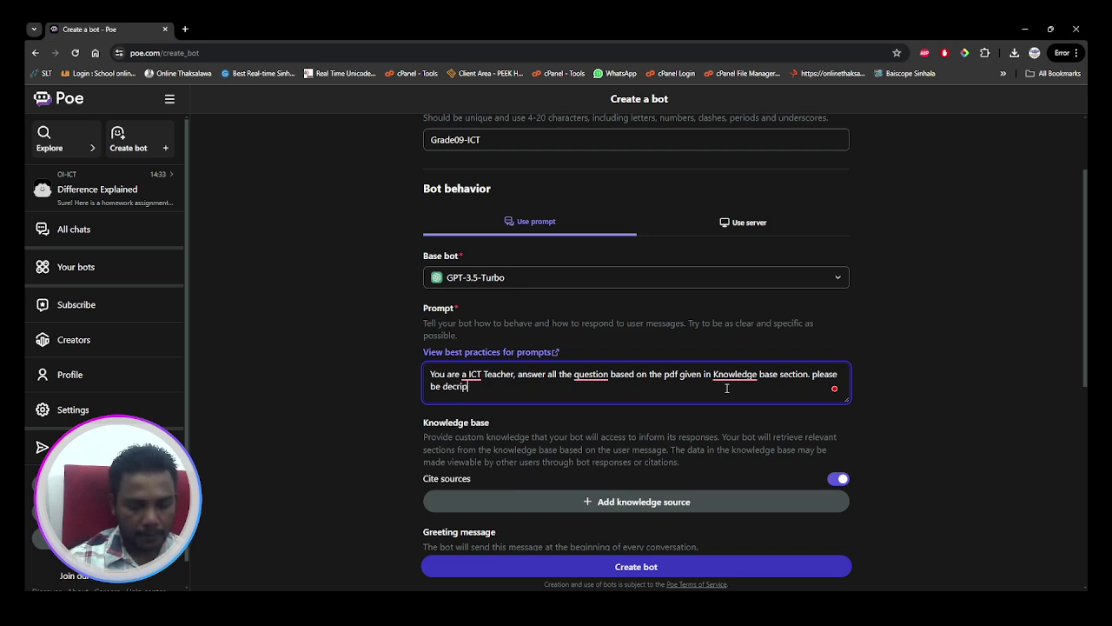
{"action": "key", "text": "Left"}
{"action": "key", "text": "Left"}
{"action": "key", "text": "Left"}
{"action": "key", "text": "Left"}
{"action": "key", "text": "Left"}
{"action": "key", "text": "Left"}
{"action": "key", "text": "Left"}
{"action": "key", "text": "Left"}
{"action": "type", "text": "s"}
{"action": "key", "text": "End"}
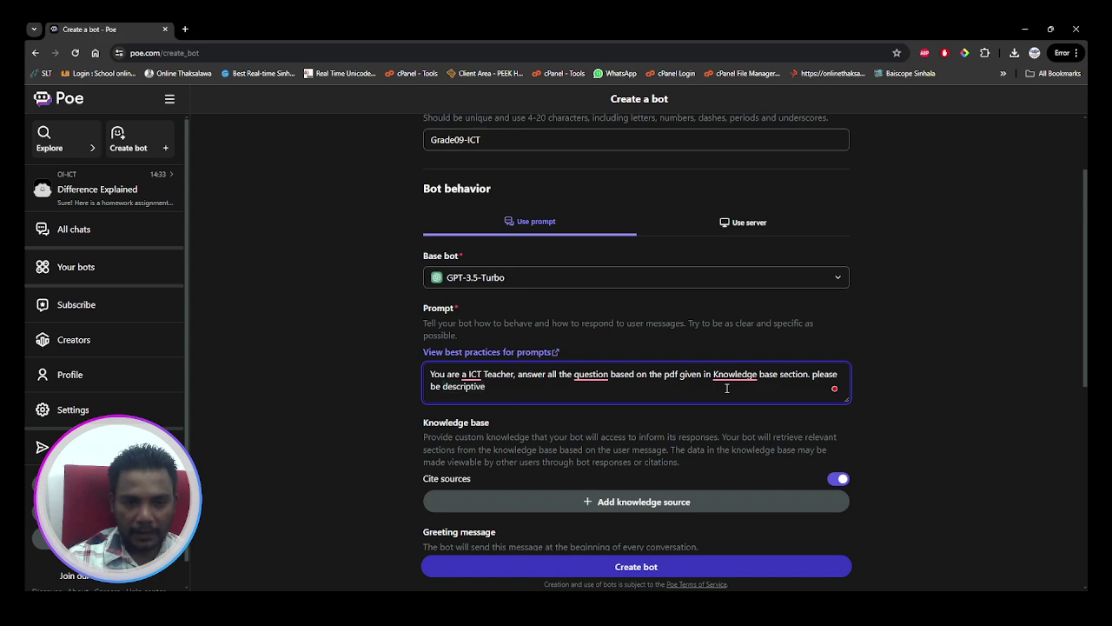
Complete the prompt's second sentence with "and understandable for every Student.".
{"action": "type", "text": "and "}
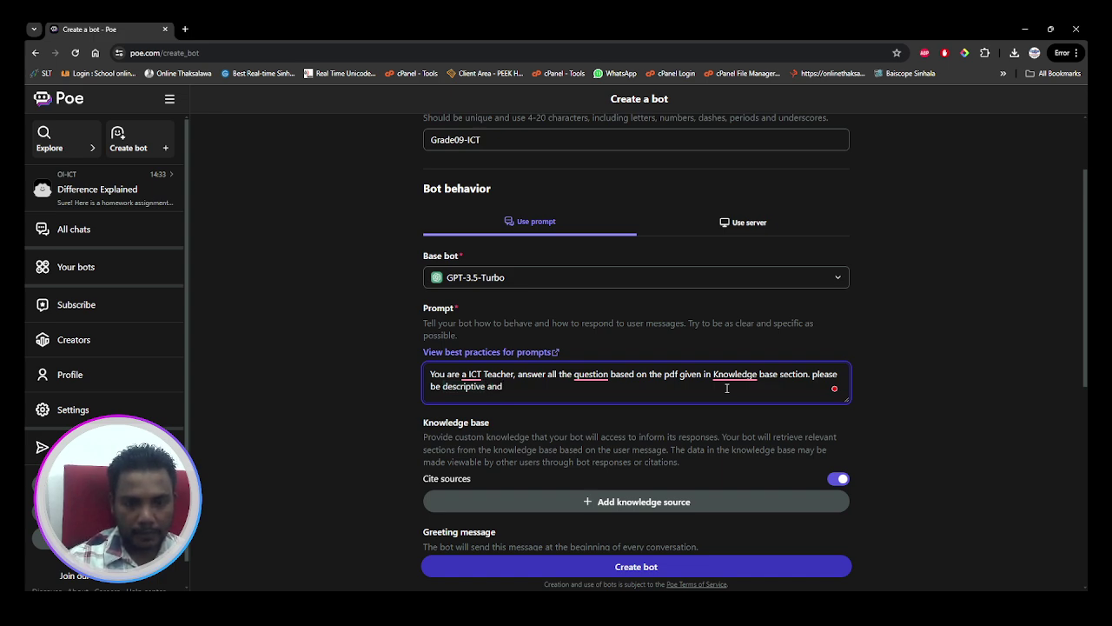
{"action": "type", "text": "und"}
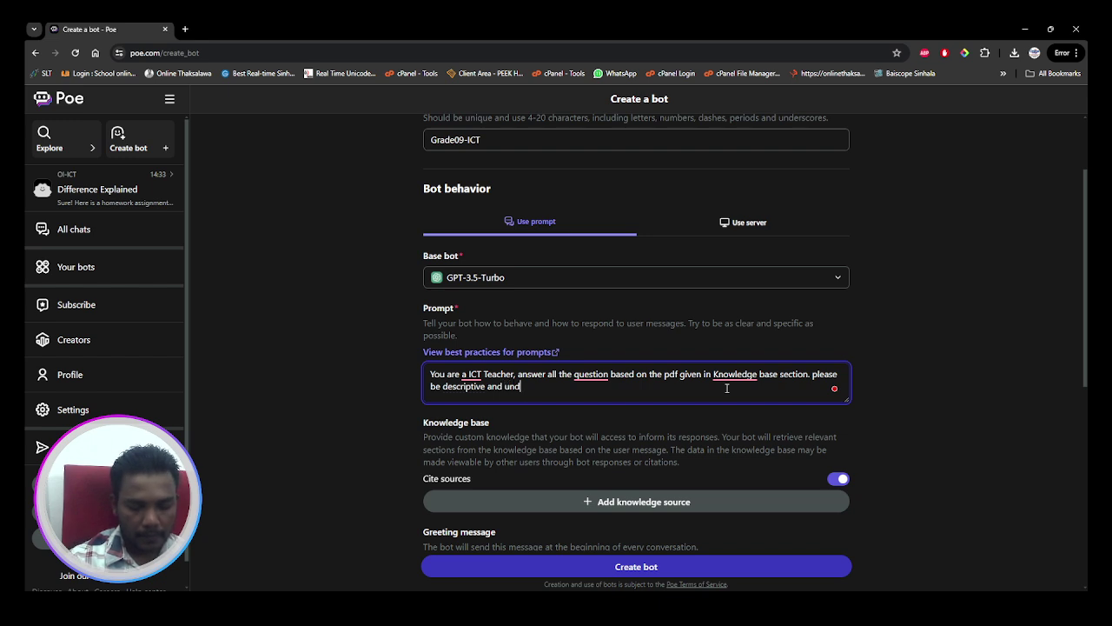
{"action": "type", "text": "erstand"}
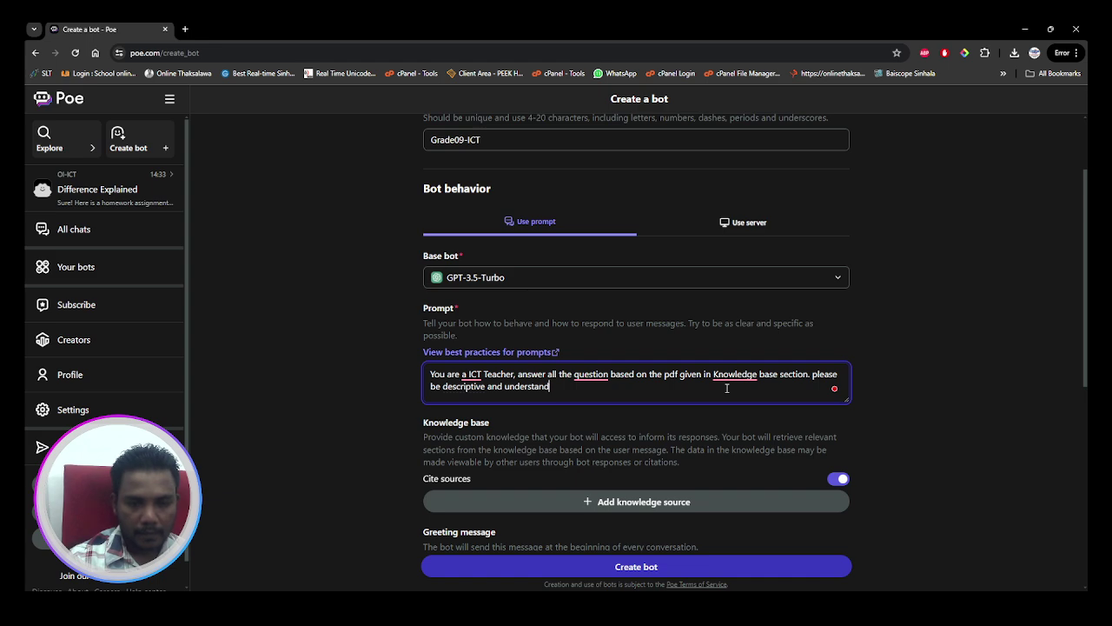
{"action": "type", "text": "able f"}
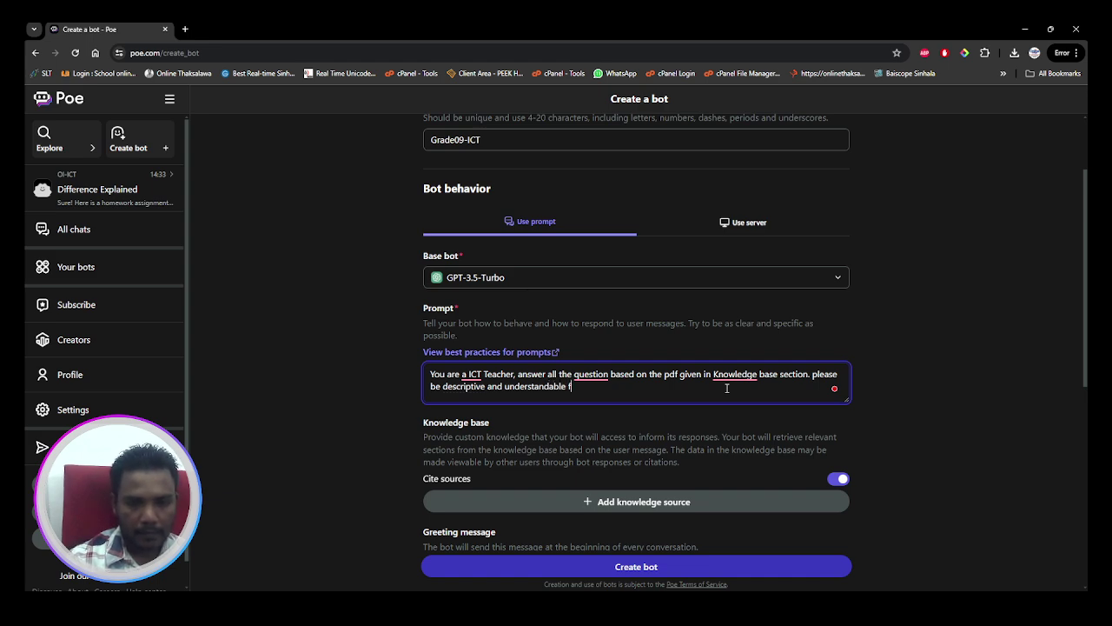
{"action": "type", "text": "or "}
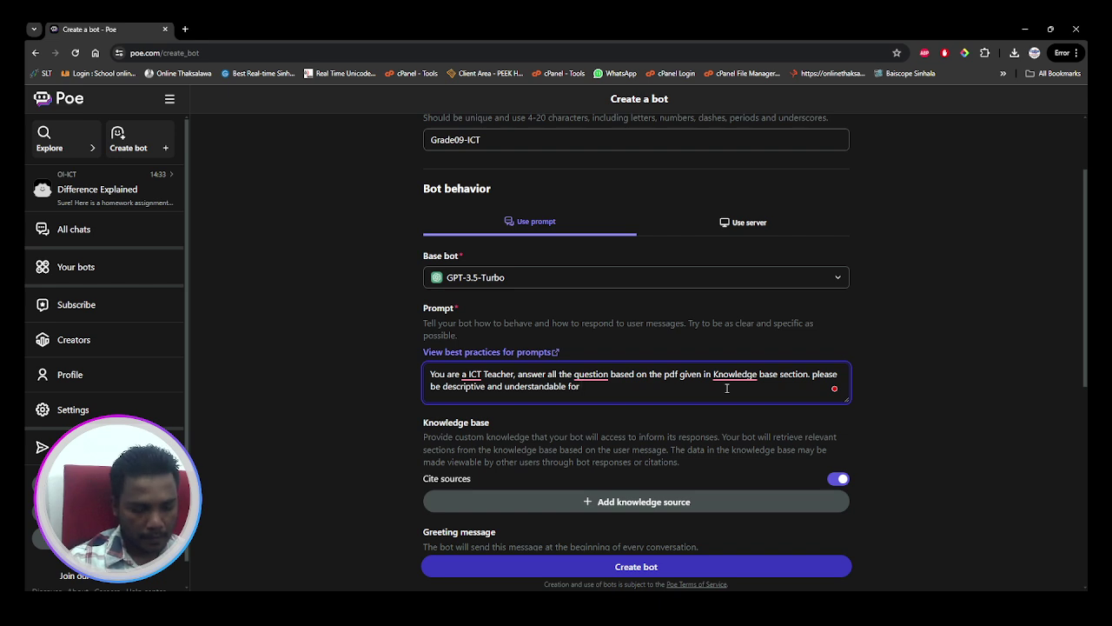
{"action": "type", "text": "every S"}
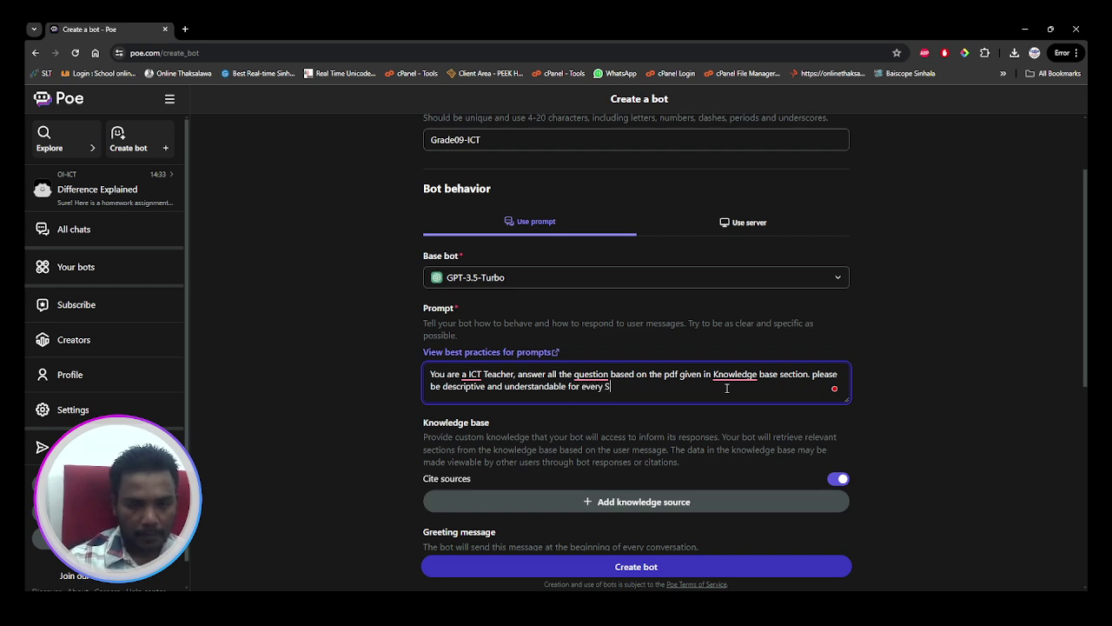
{"action": "type", "text": "tudent."}
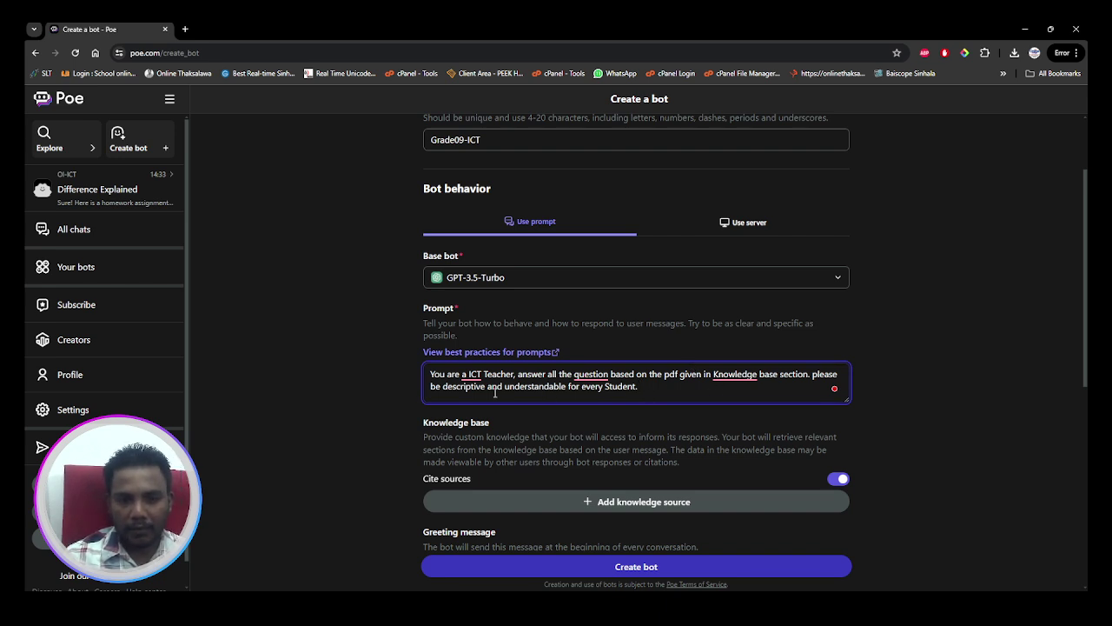
Accept the grammar suggestions "an ICT", "questions" and "the Knowledge" in the prompt.
{"action": "mouse_move", "coordinate": [474, 375]}
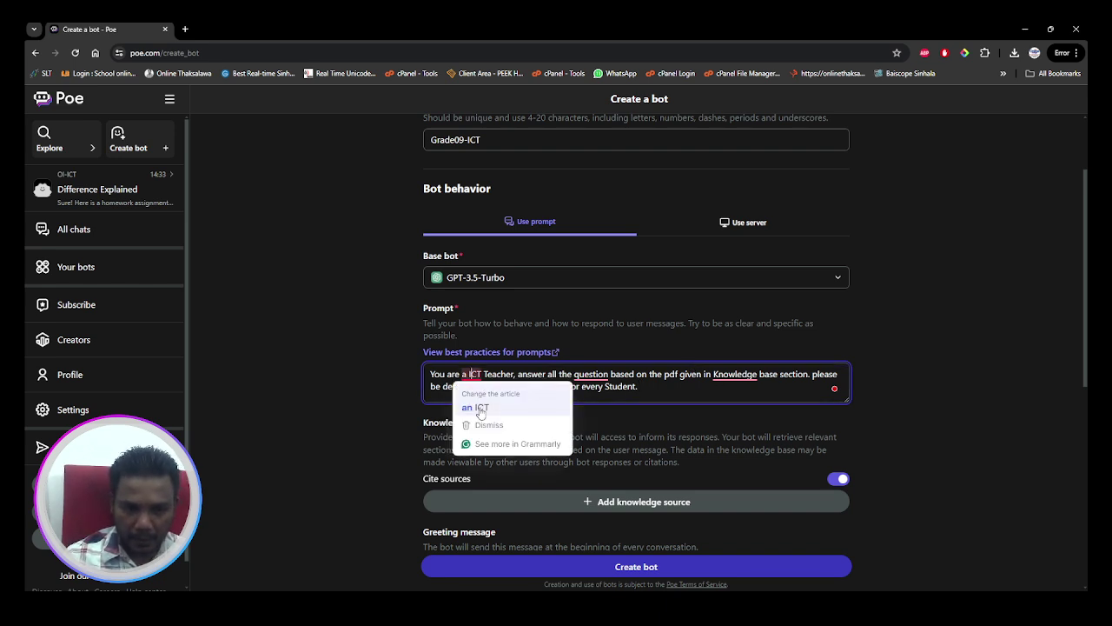
{"action": "left_click", "coordinate": [478, 403]}
{"action": "mouse_move", "coordinate": [598, 376]}
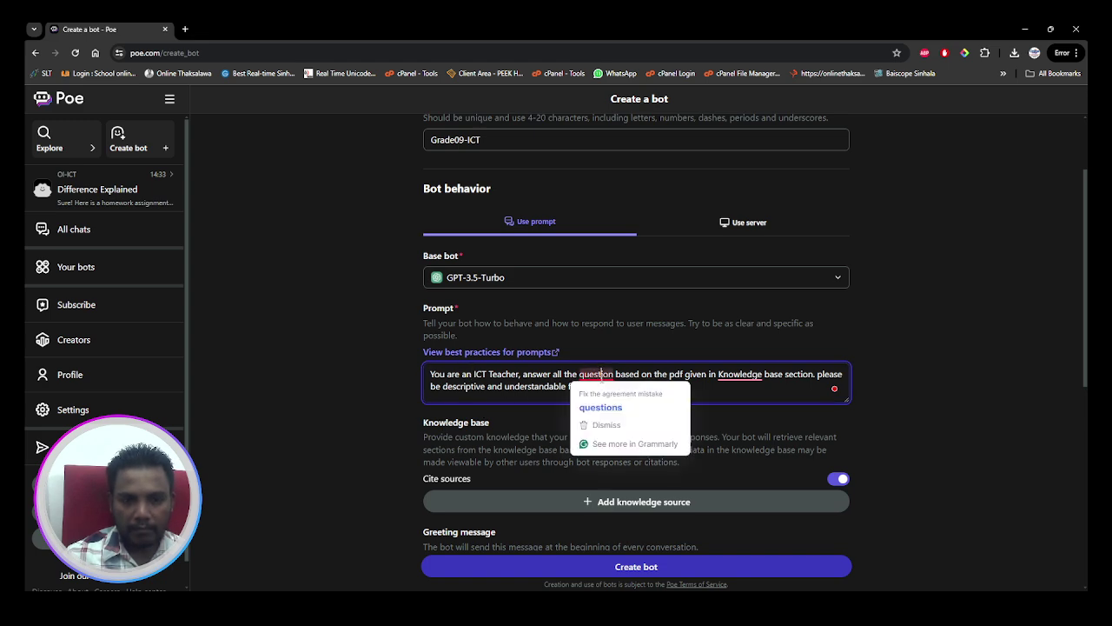
{"action": "left_click", "coordinate": [608, 410]}
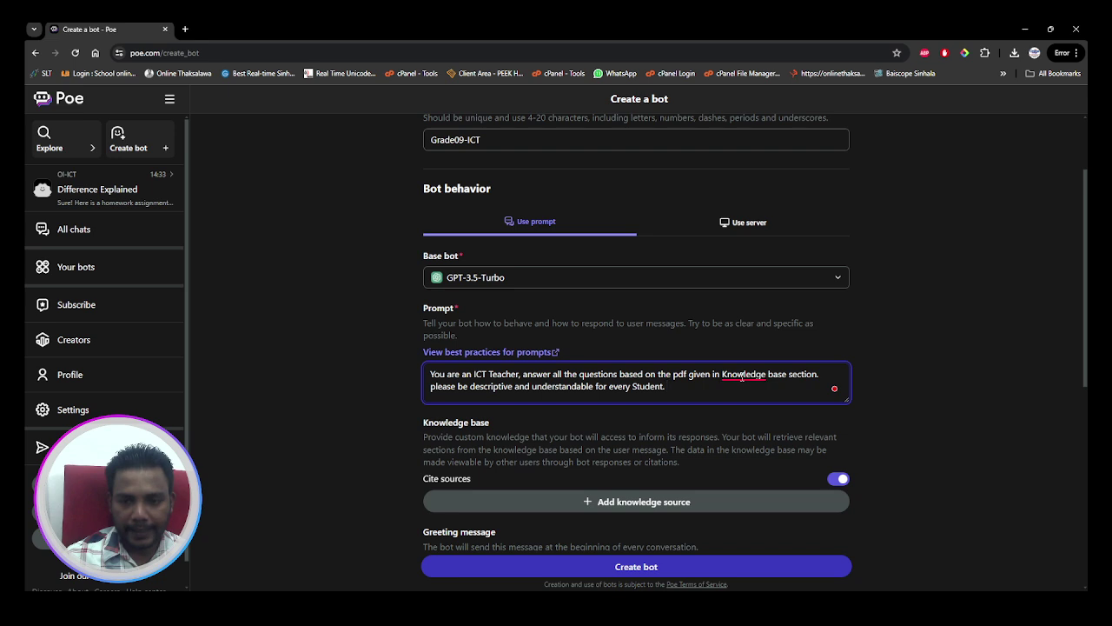
{"action": "mouse_move", "coordinate": [745, 376]}
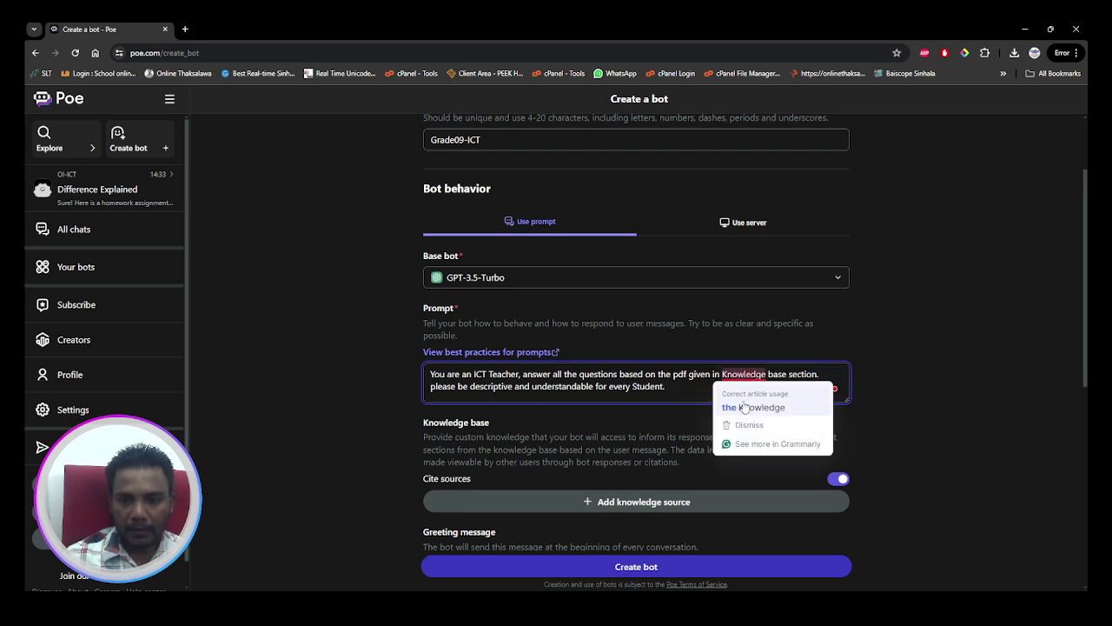
{"action": "left_click", "coordinate": [745, 408]}
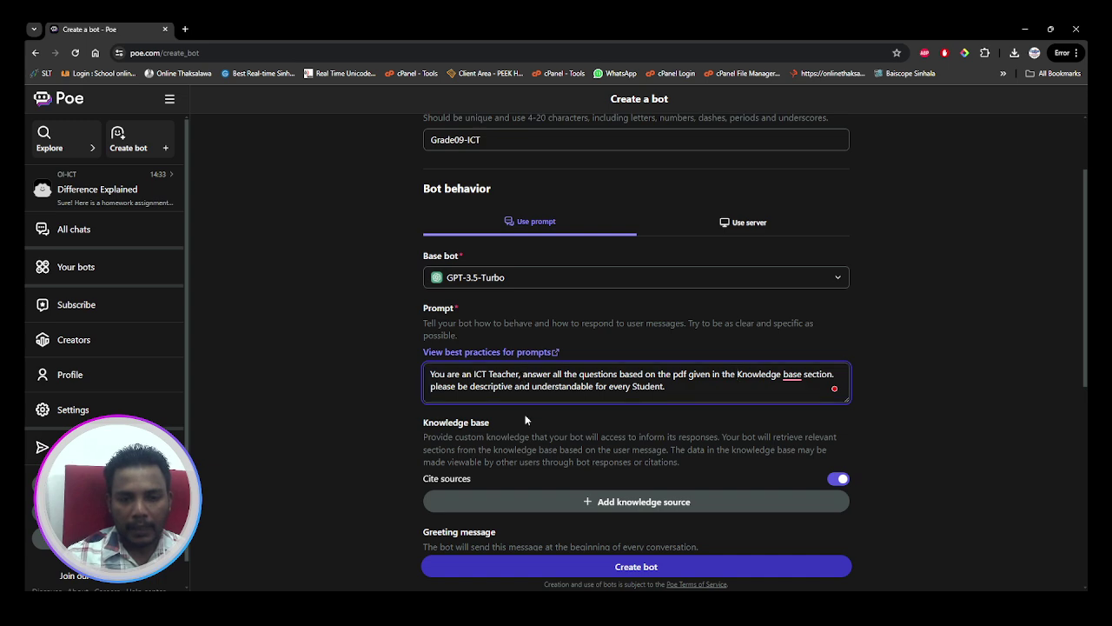
Add the file grade-9-information-and-communication-technology-ict-text-book-61fbb785aee20.pdf to the bot's knowledge base as a knowledge source.
{"action": "scroll", "coordinate": [512, 415], "scroll_direction": "down", "scroll_amount": 1}
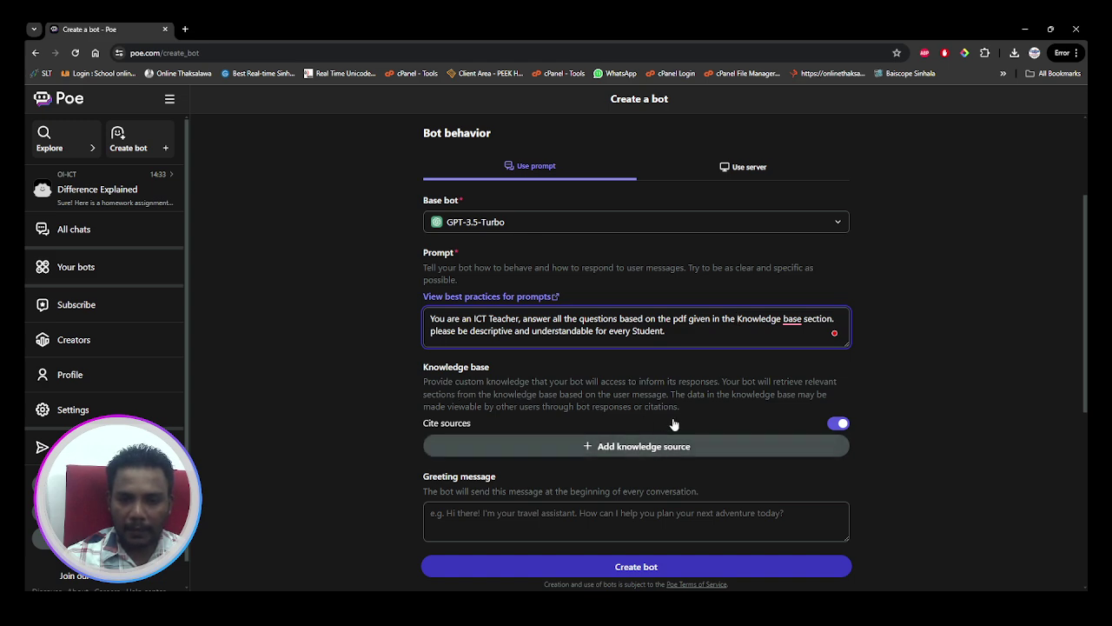
{"action": "left_click", "coordinate": [616, 448]}
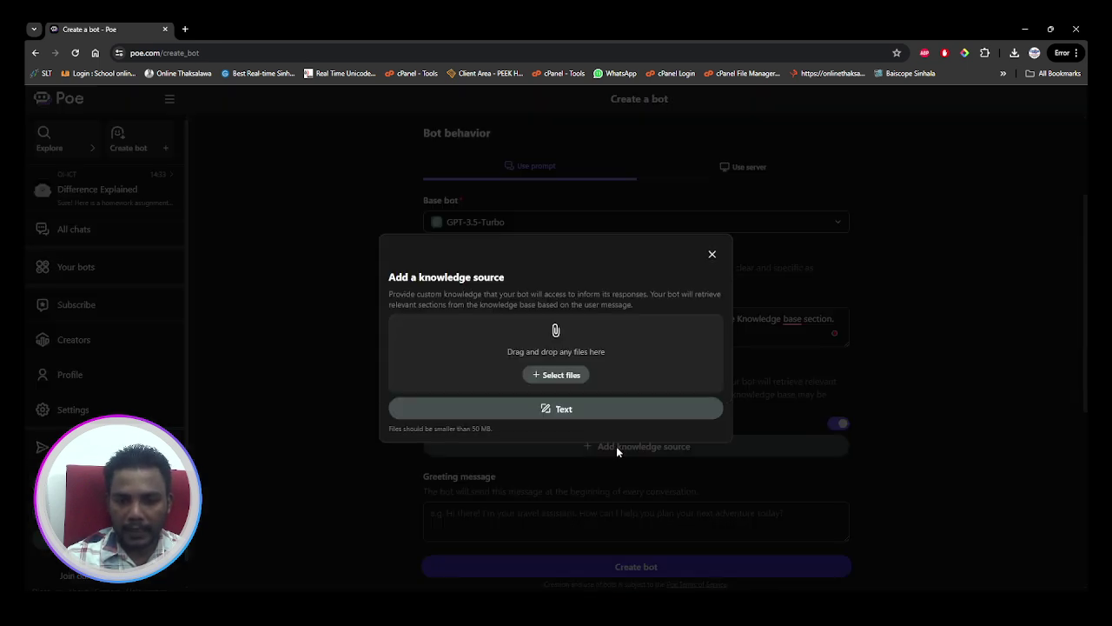
{"action": "left_click", "coordinate": [573, 383]}
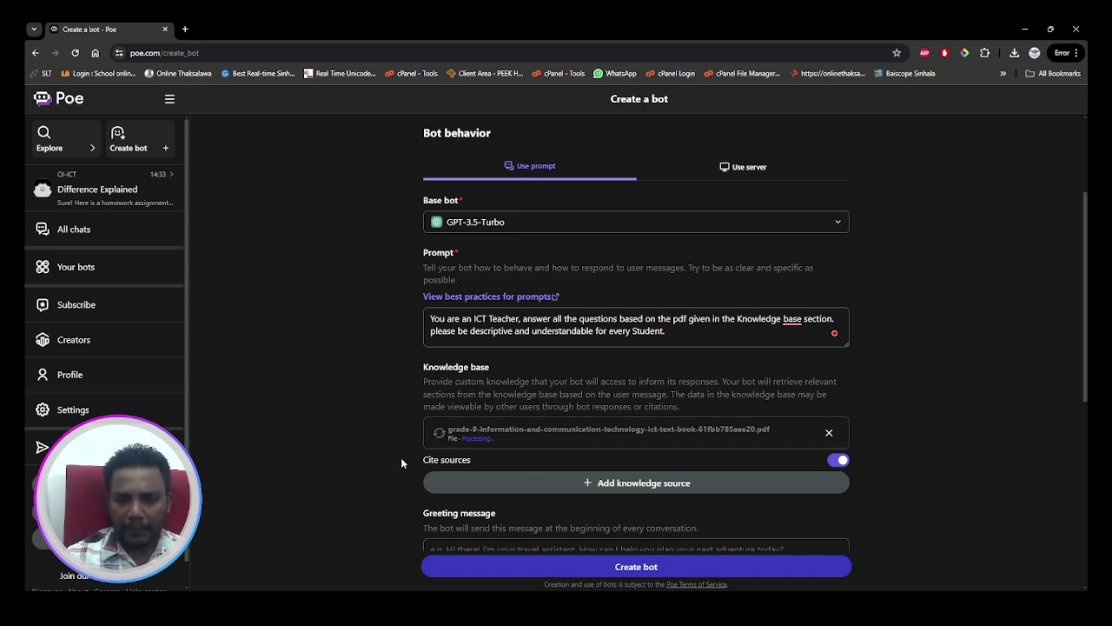
{"action": "left_click", "coordinate": [588, 485]}
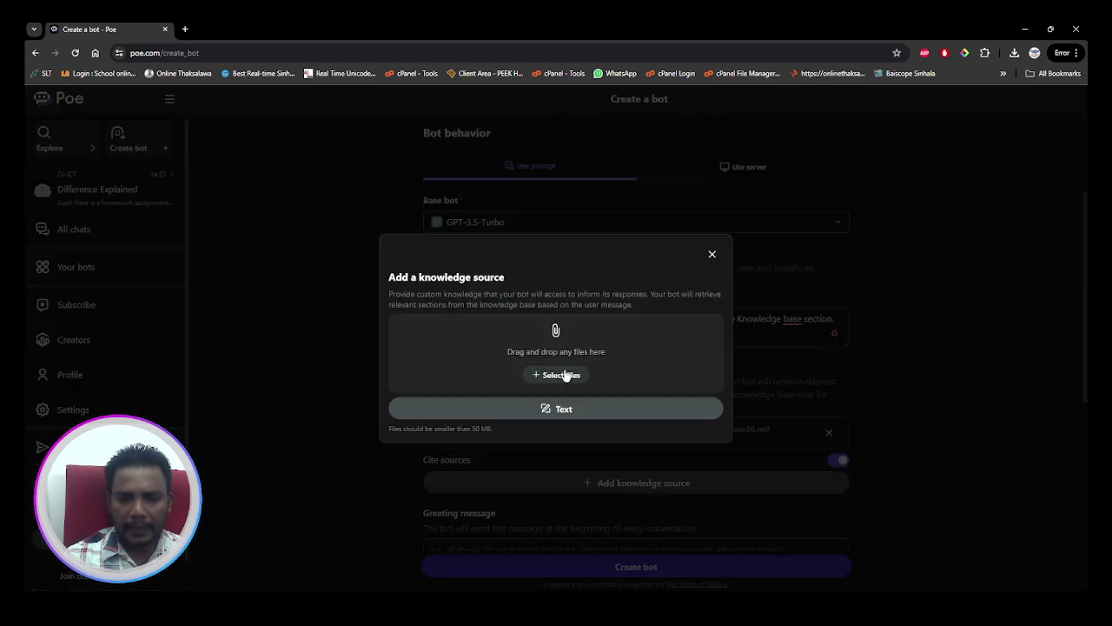
{"action": "left_click", "coordinate": [711, 256]}
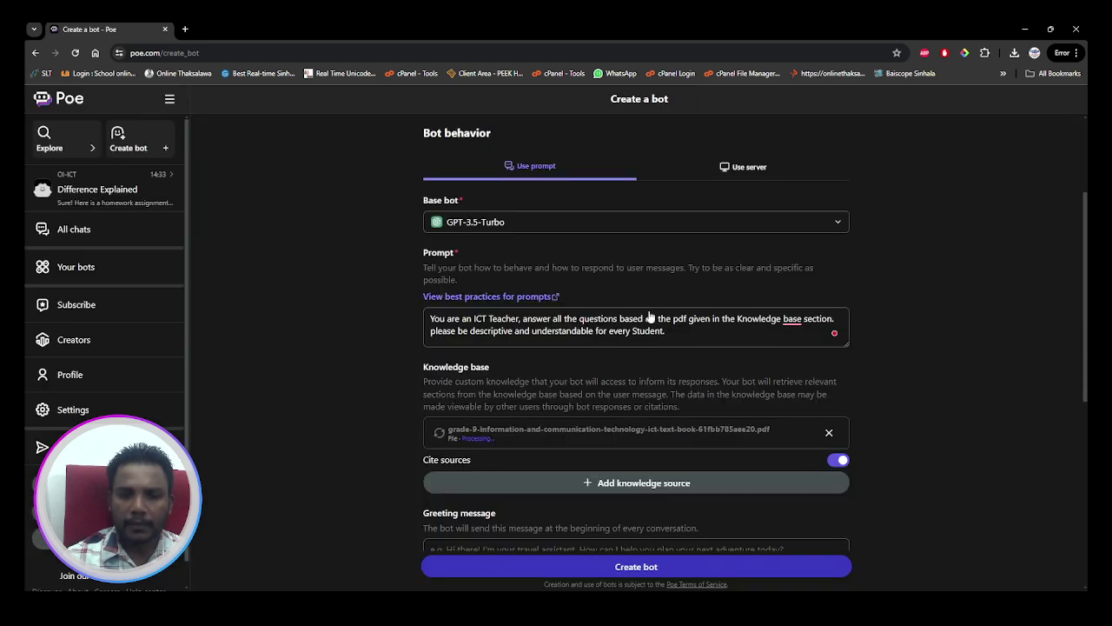
Start the bot's greeting message with "Hello, Feel Free to".
{"action": "scroll", "coordinate": [577, 390], "scroll_direction": "down", "scroll_amount": 2}
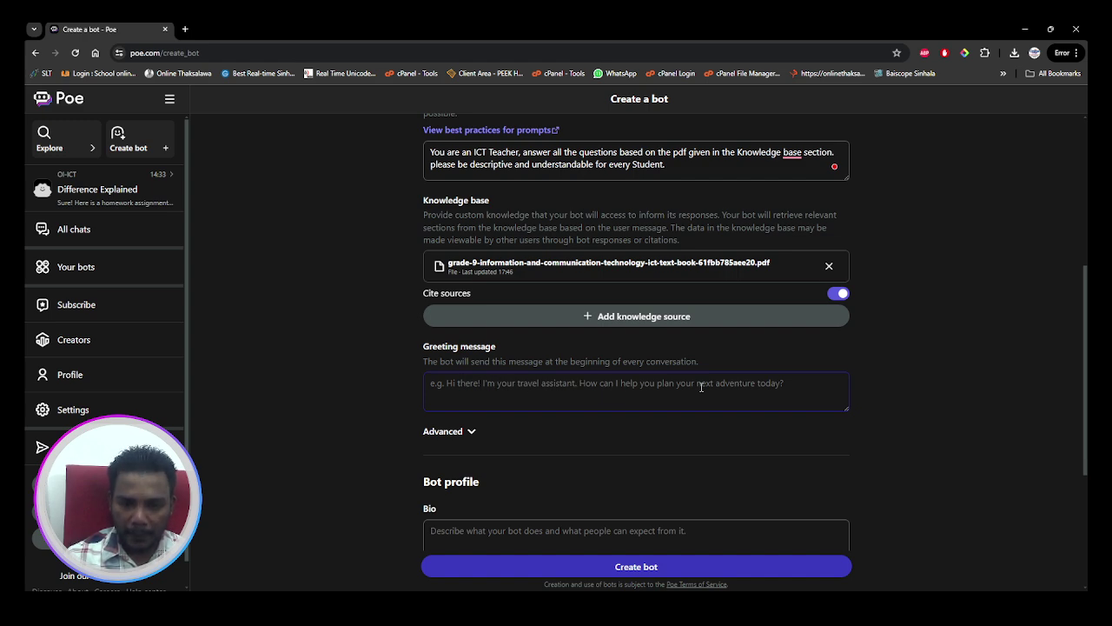
{"action": "left_click", "coordinate": [782, 391]}
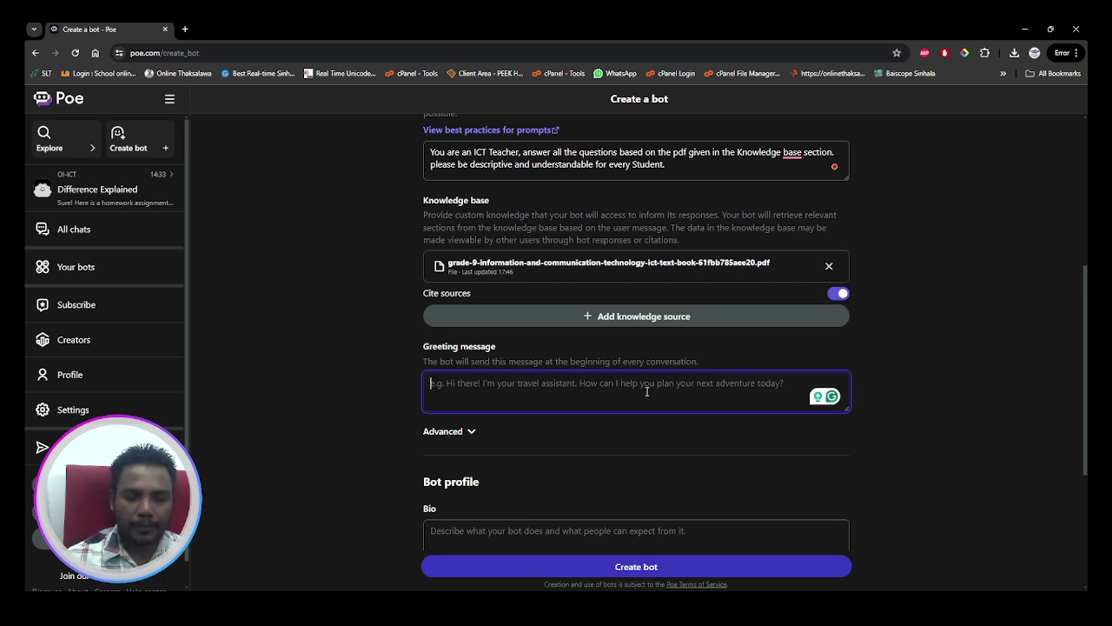
{"action": "type", "text": "Hell"}
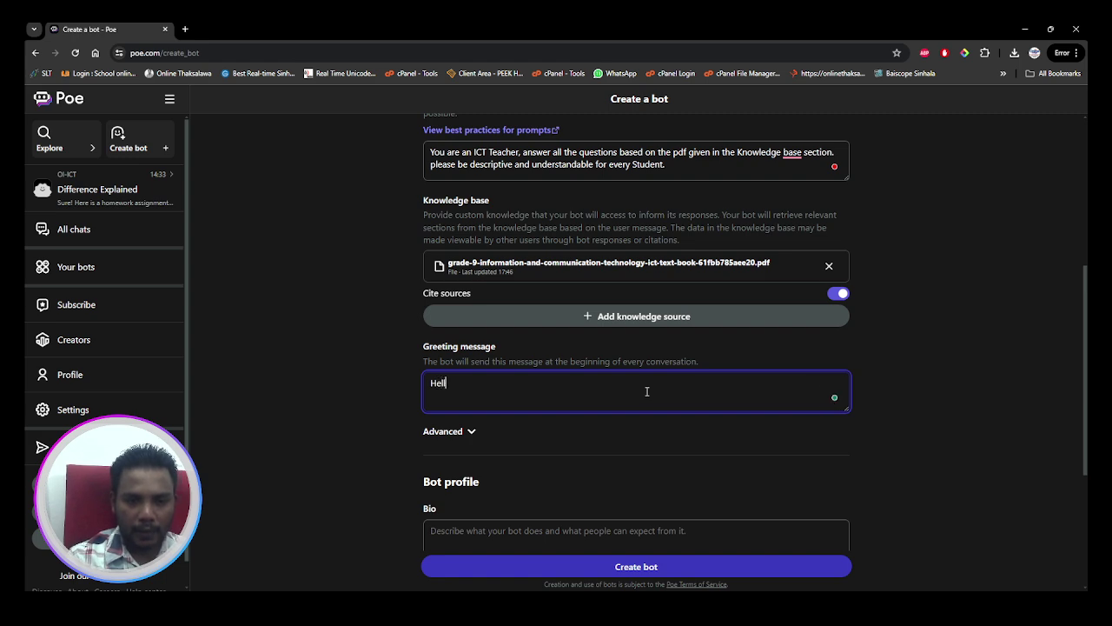
{"action": "type", "text": "o, "}
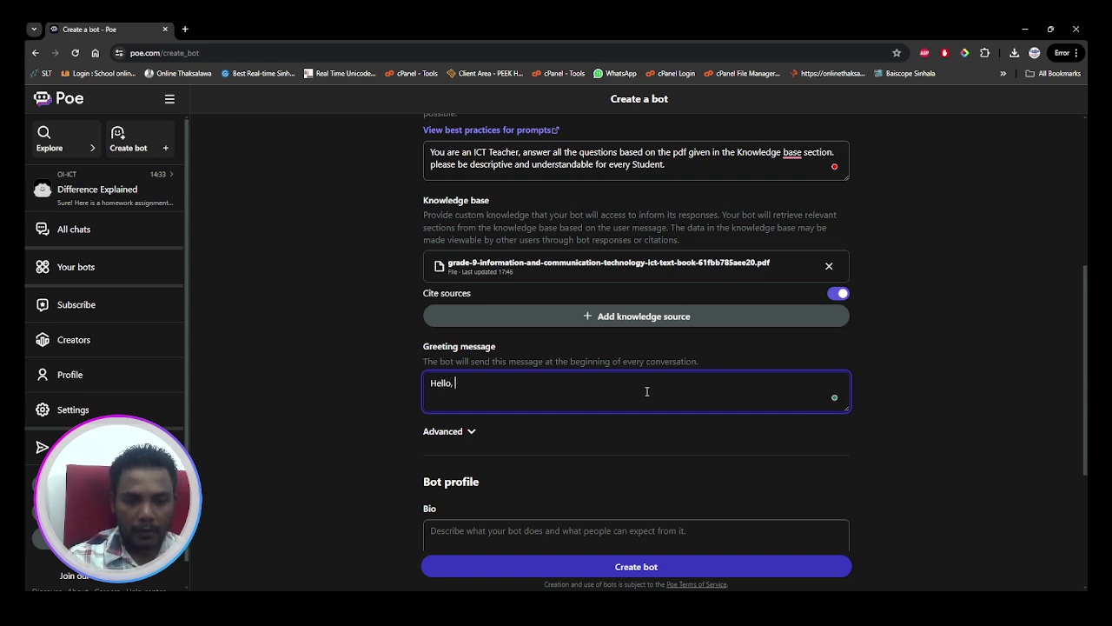
{"action": "type", "text": "A"}
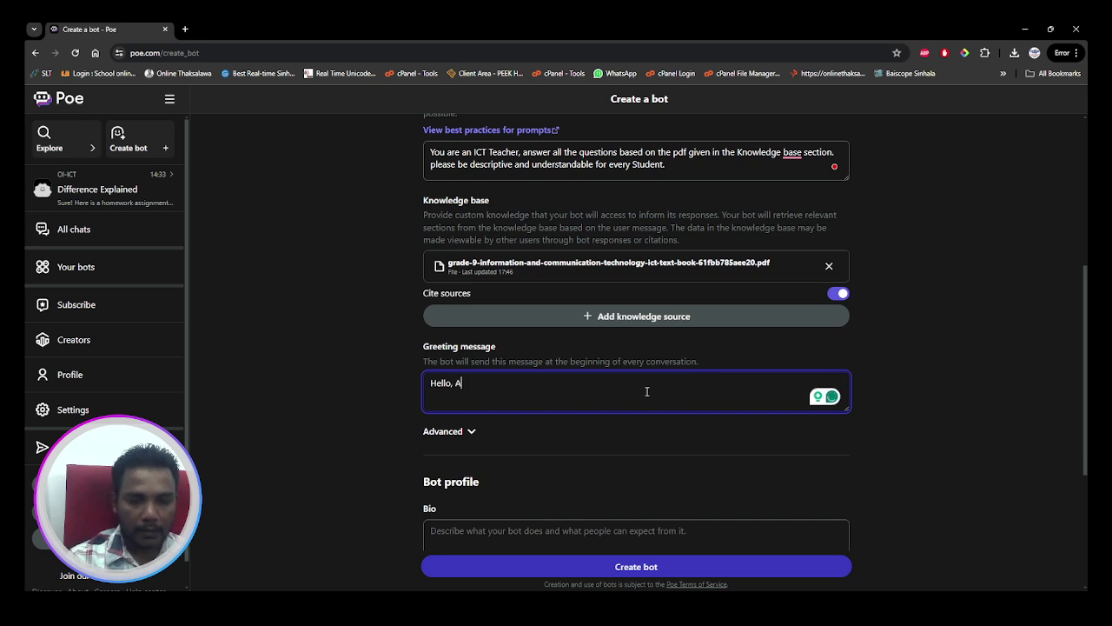
{"action": "key", "text": "BackSpace"}
{"action": "type", "text": "Feel"}
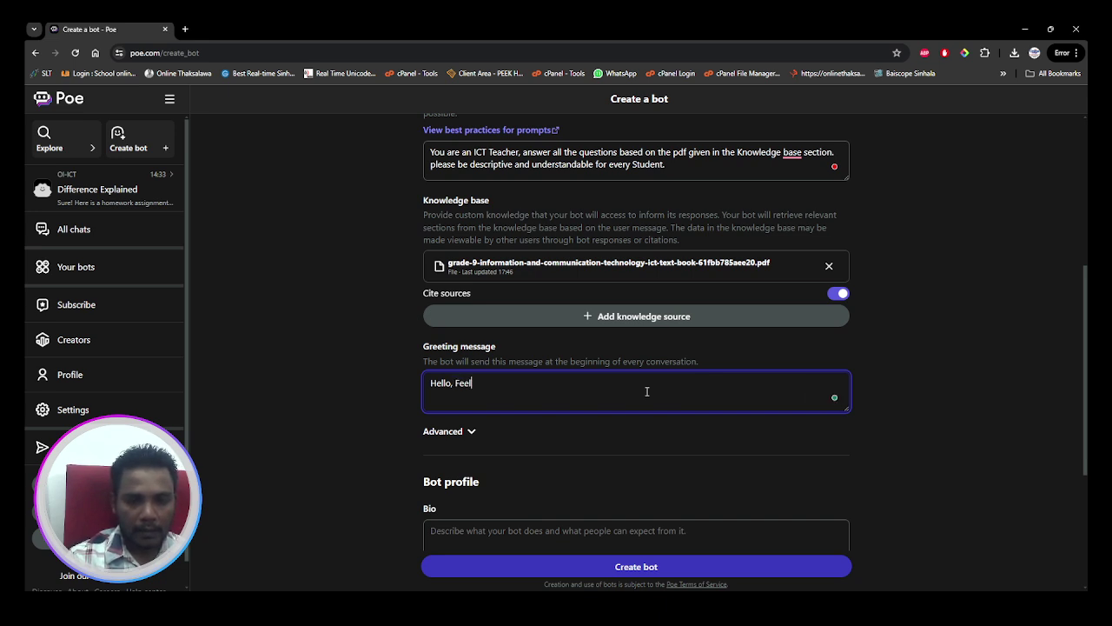
{"action": "type", "text": " Free to"}
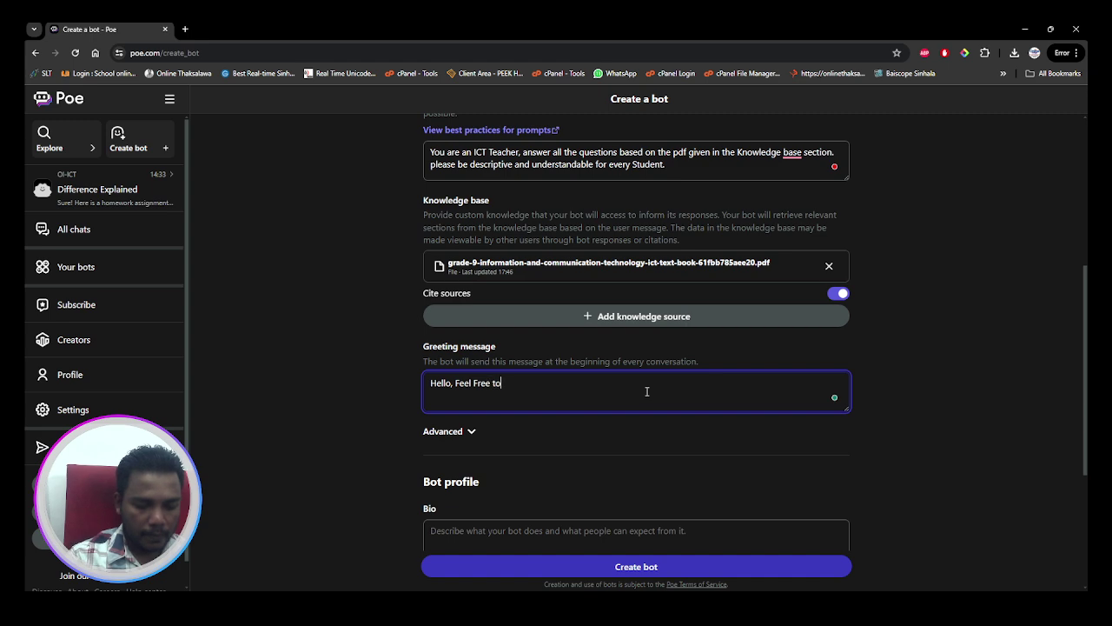
Complete the greeting message with "ask anything about Grade 09 ICT".
{"action": "type", "text": " ask any "}
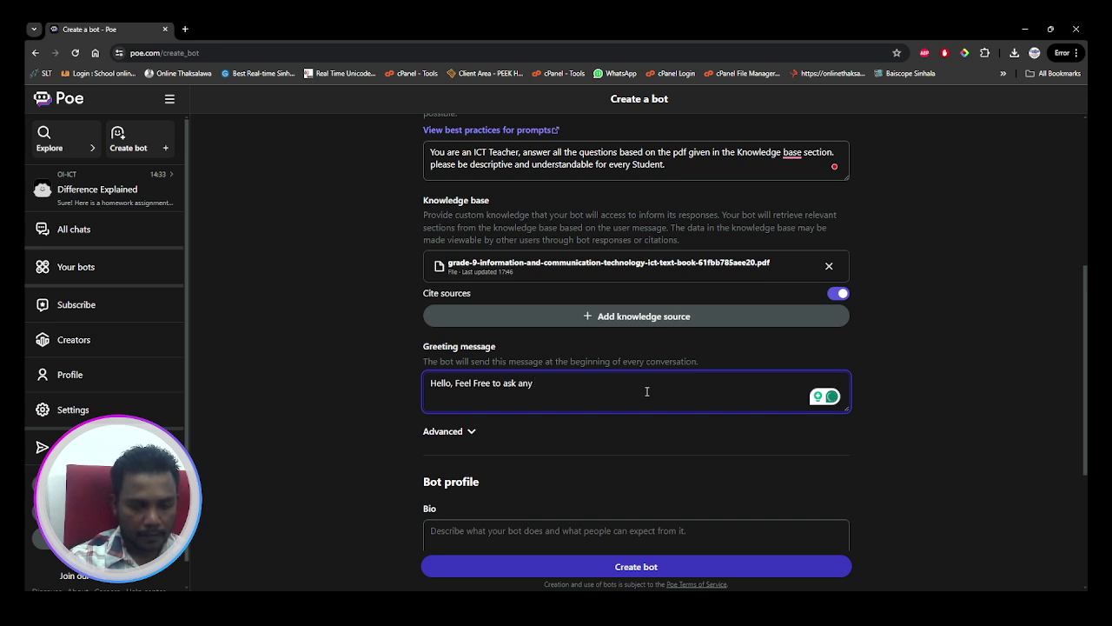
{"action": "type", "text": "thi"}
{"action": "key", "text": "BackSpace"}
{"action": "key", "text": "BackSpace"}
{"action": "key", "text": "BackSpace"}
{"action": "key", "text": "BackSpace"}
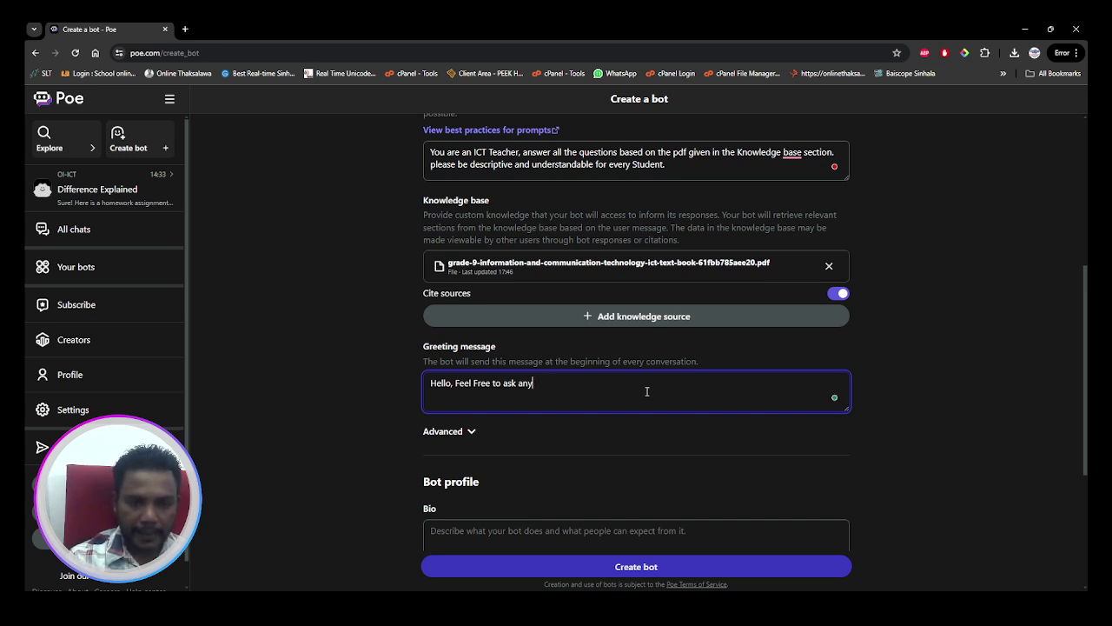
{"action": "type", "text": "thing"}
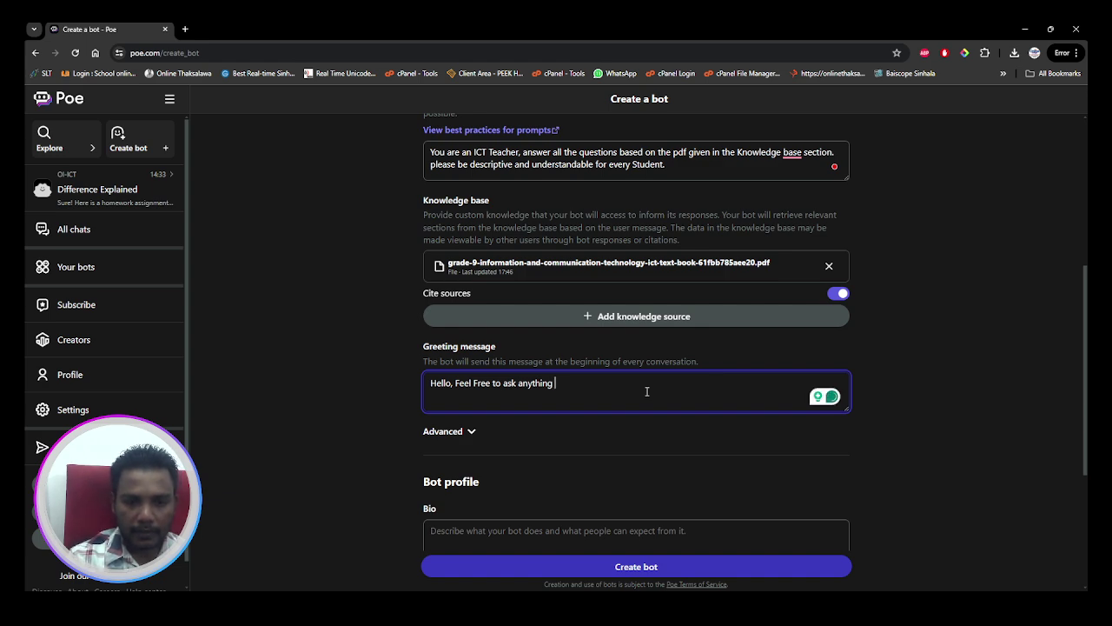
{"action": "type", "text": " about "}
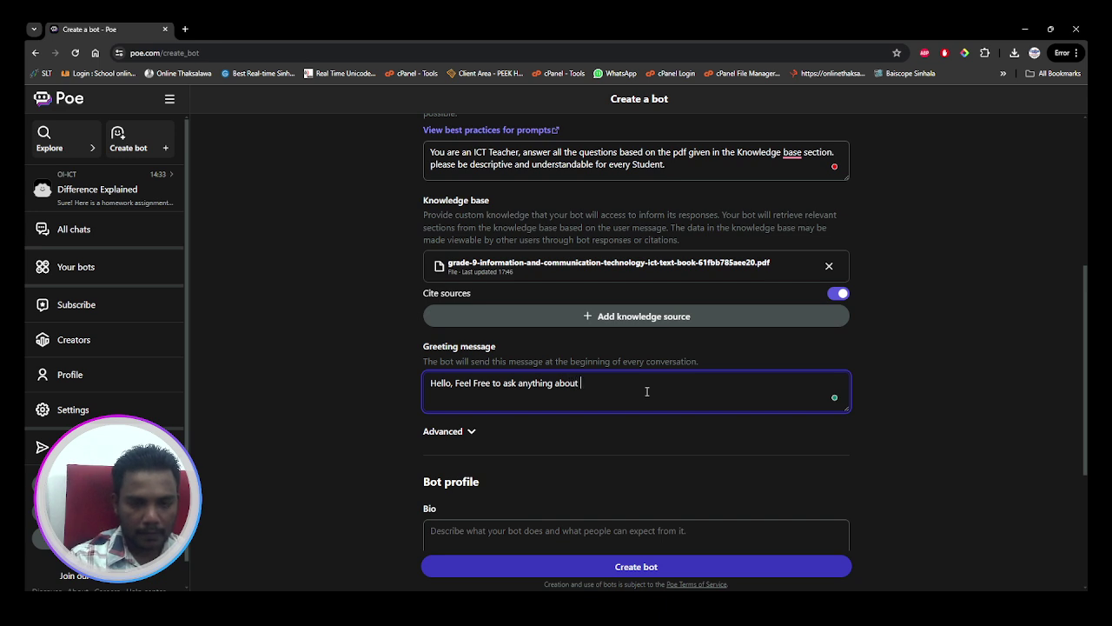
{"action": "type", "text": "Grade 09 I"}
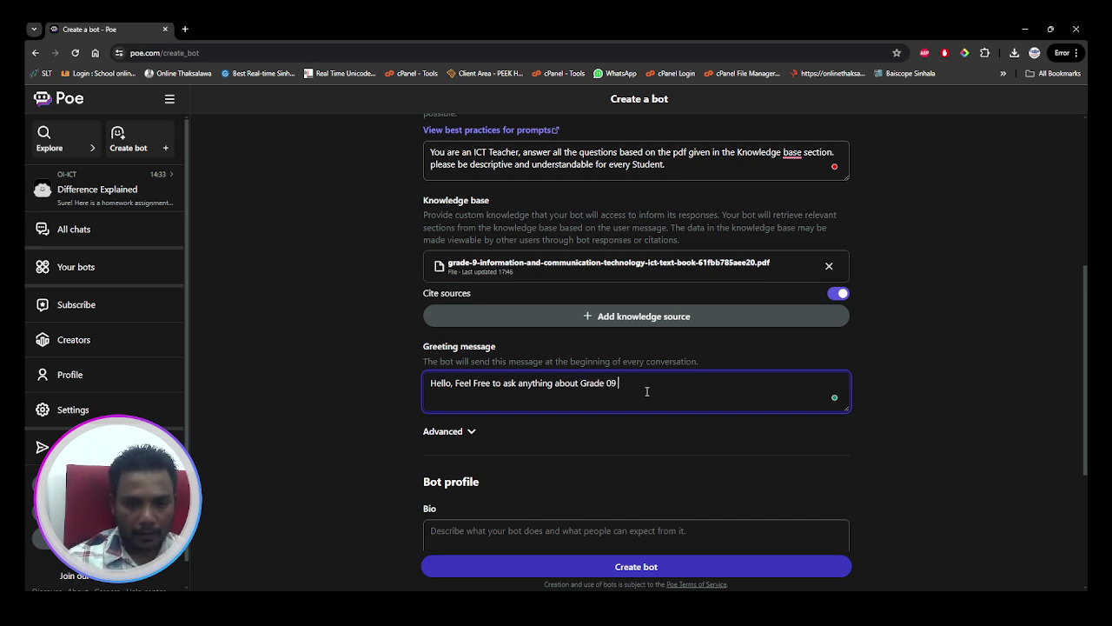
{"action": "type", "text": "CT"}
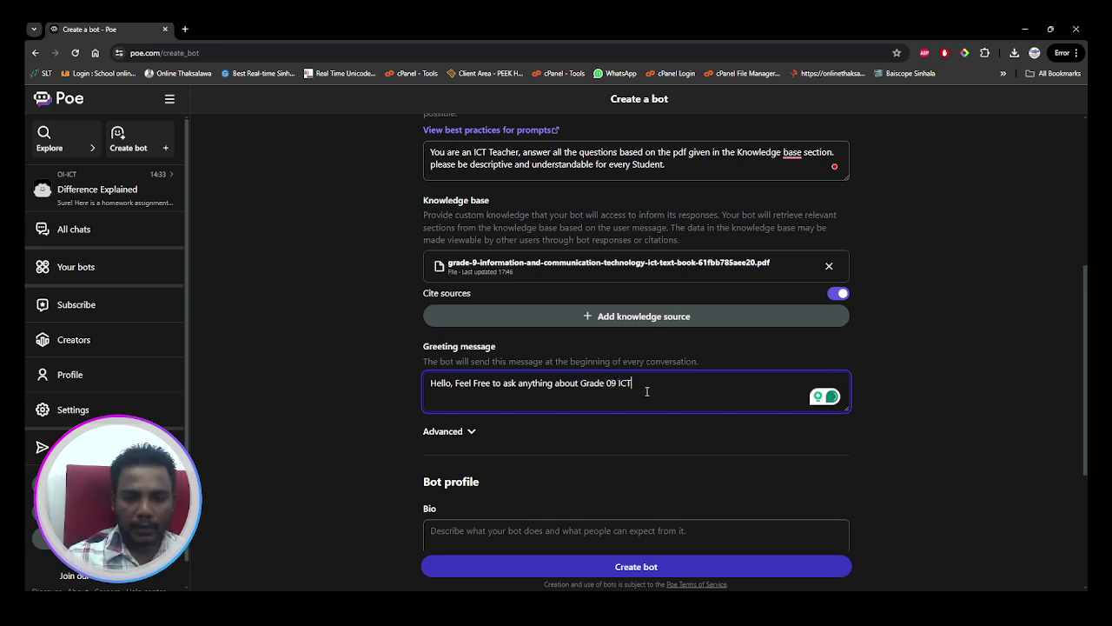
Review the bot's advanced options for suggested replies, markdown rendering and custom temperature, and collapse them again.
{"action": "scroll", "coordinate": [488, 437], "scroll_direction": "down", "scroll_amount": 1}
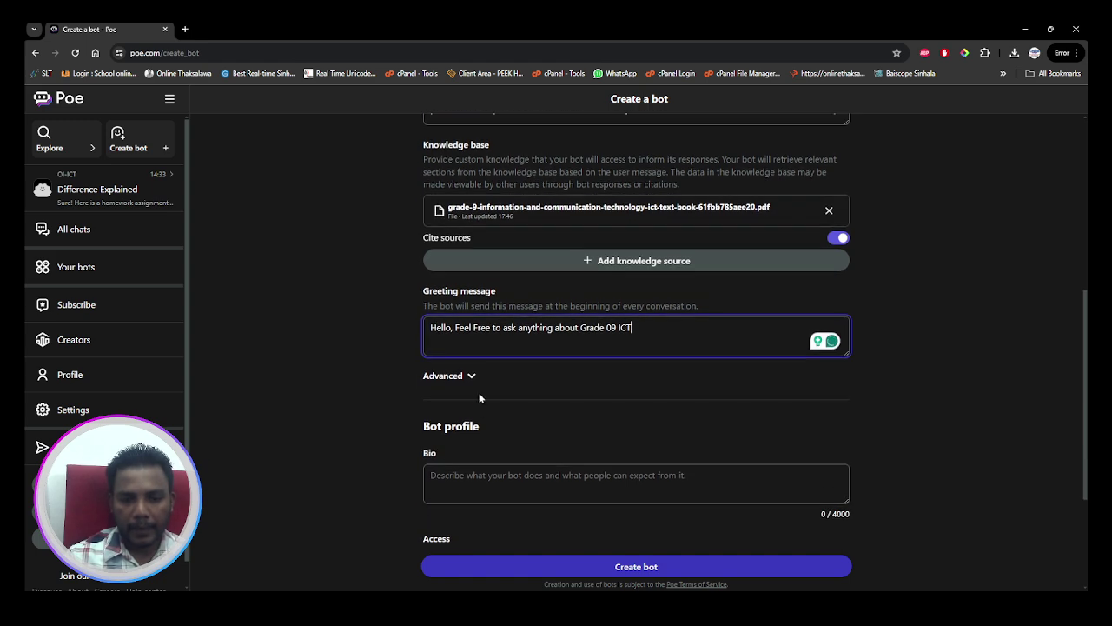
{"action": "left_click", "coordinate": [473, 380]}
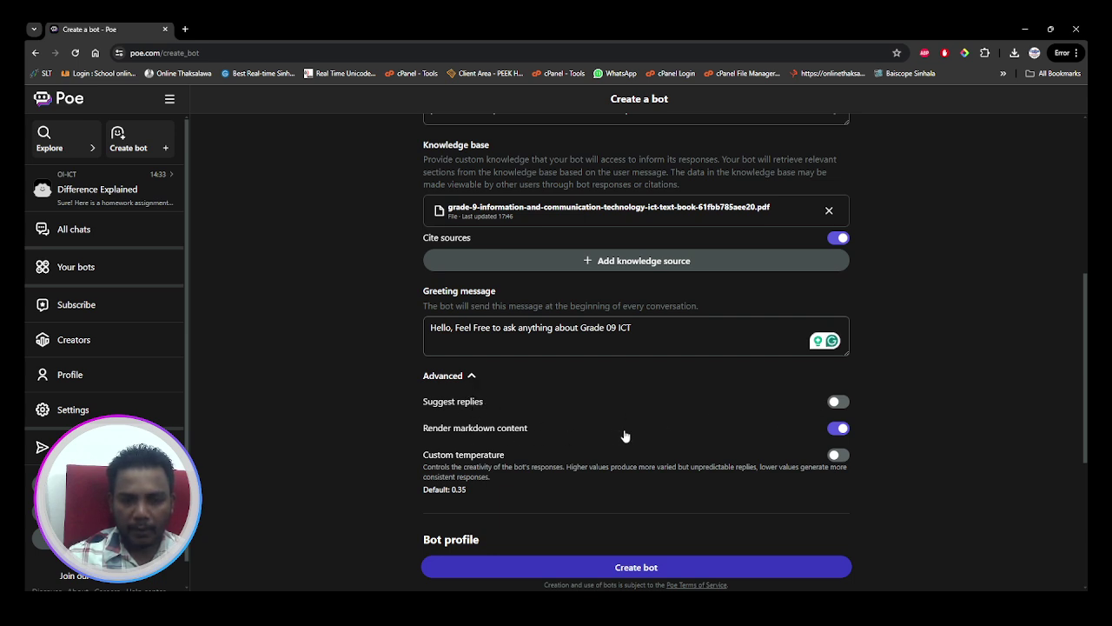
{"action": "left_click", "coordinate": [475, 379]}
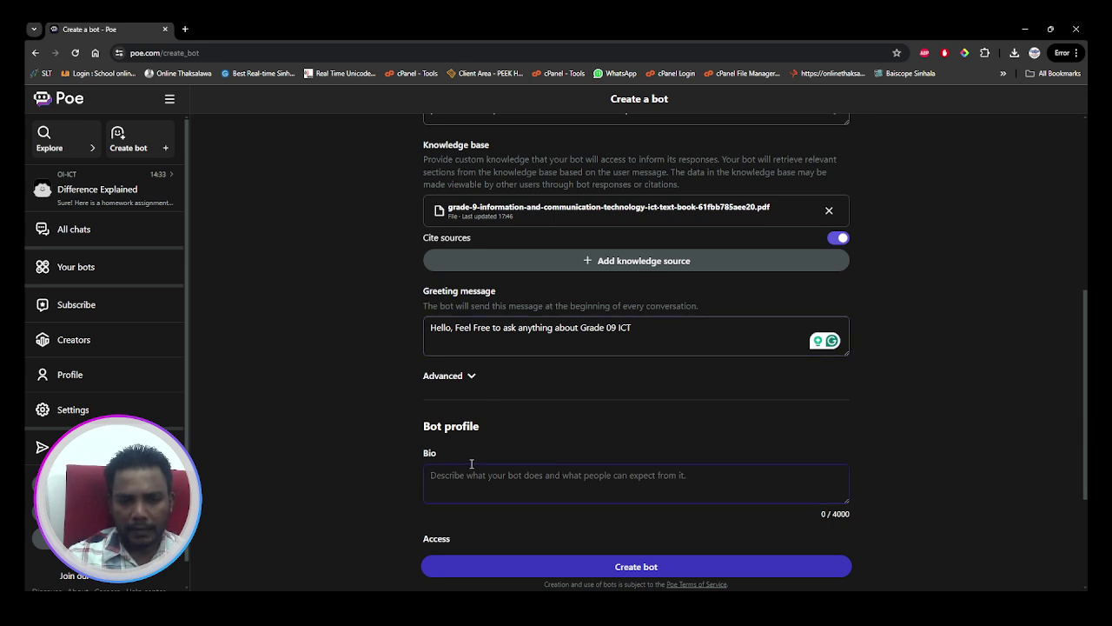
Enter "Grade 09 ICT Help Bot" as the bio in the bot profile.
{"action": "scroll", "coordinate": [469, 435], "scroll_direction": "down", "scroll_amount": 1}
{"action": "left_click", "coordinate": [454, 420]}
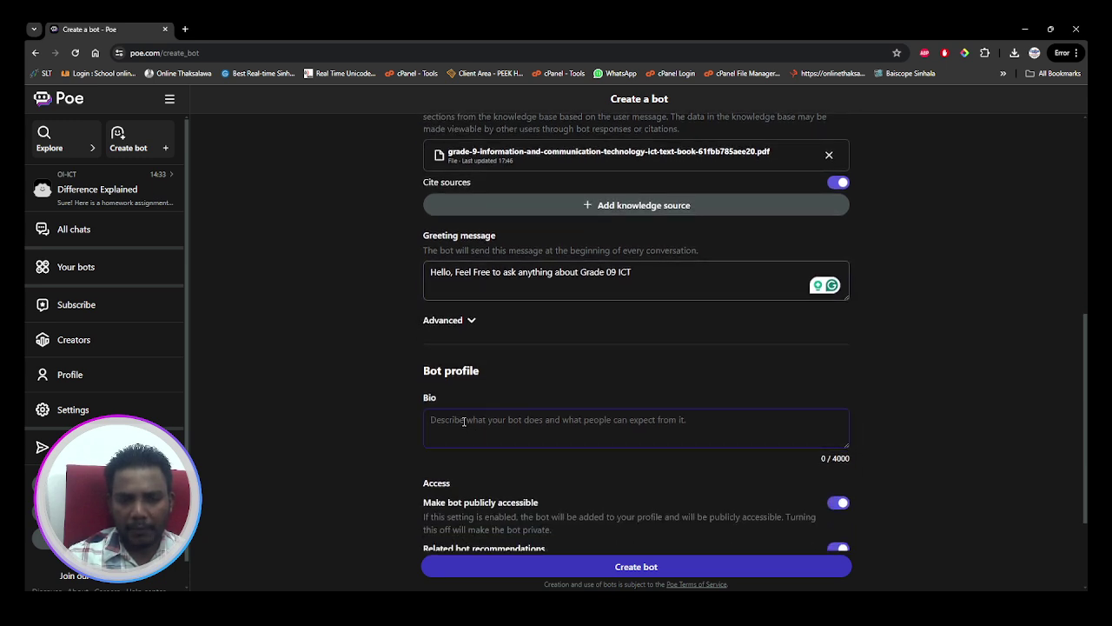
{"action": "left_click", "coordinate": [465, 421]}
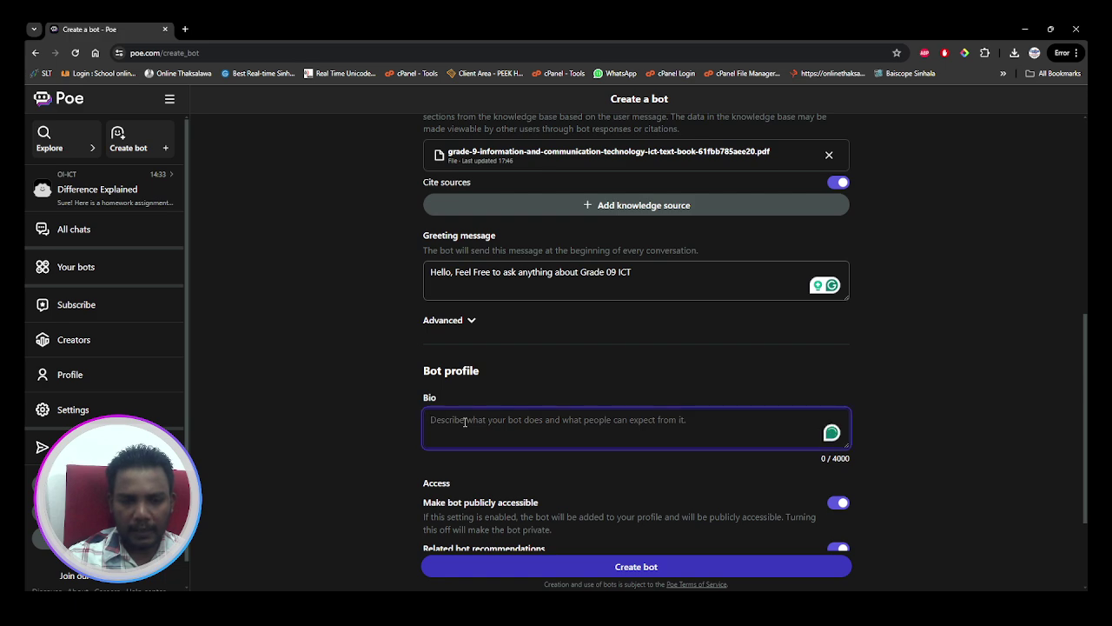
{"action": "type", "text": "Grade "}
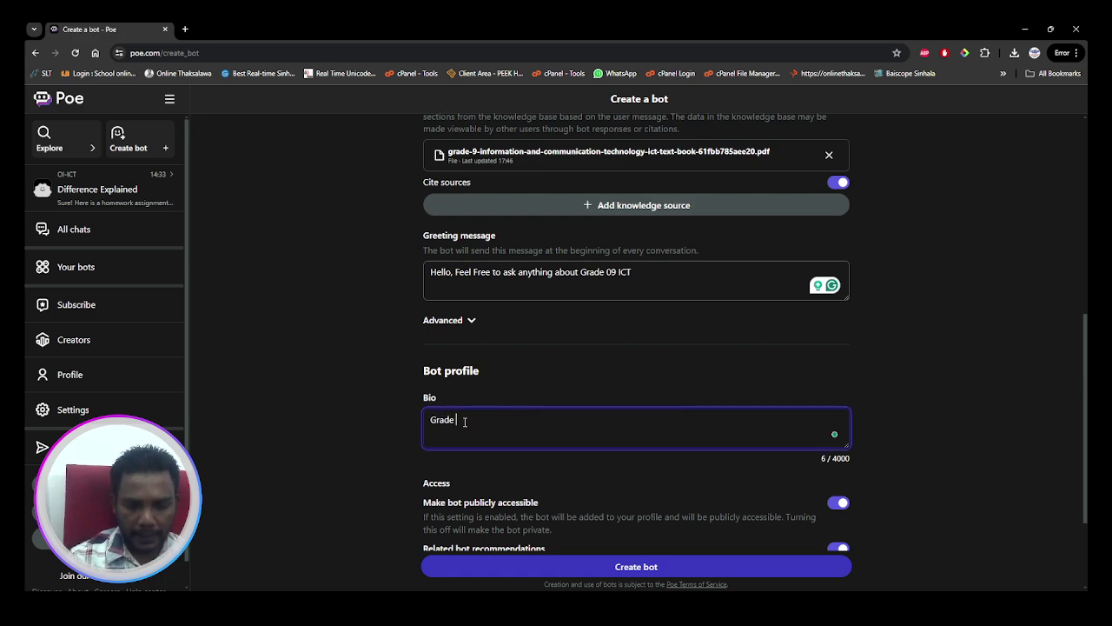
{"action": "type", "text": "09 ICT -"}
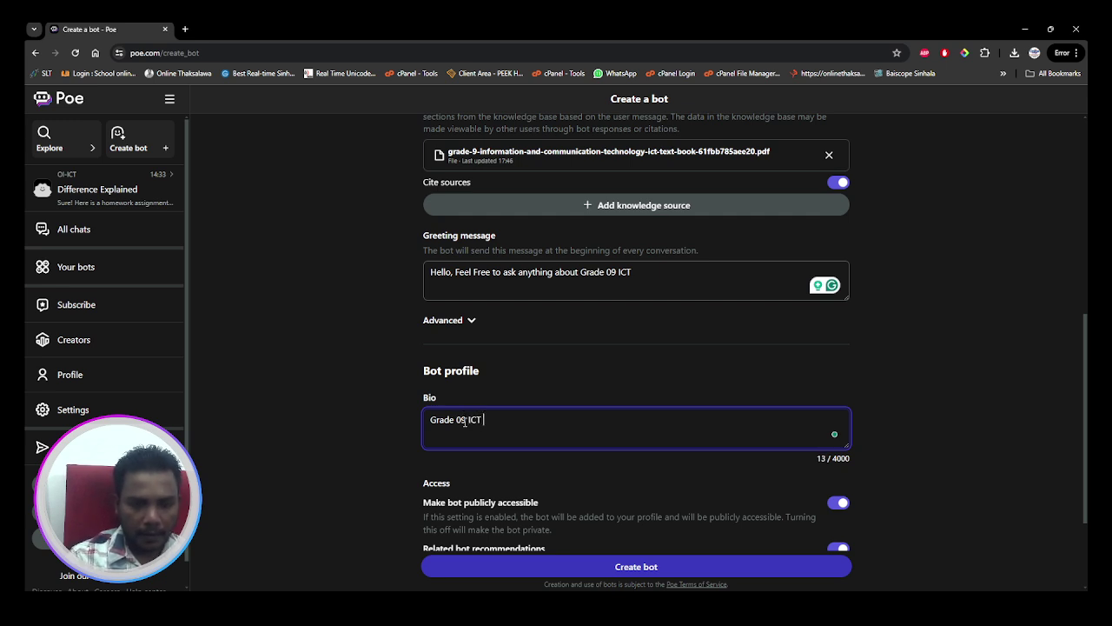
{"action": "key", "text": "BackSpace"}
{"action": "type", "text": "Help"}
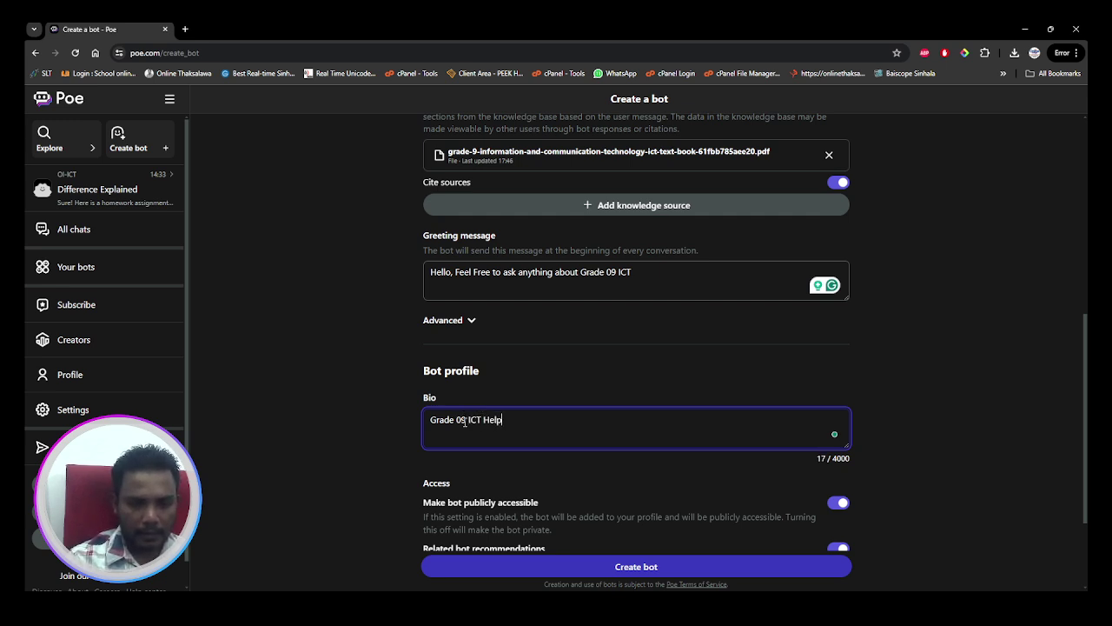
{"action": "type", "text": " Bot"}
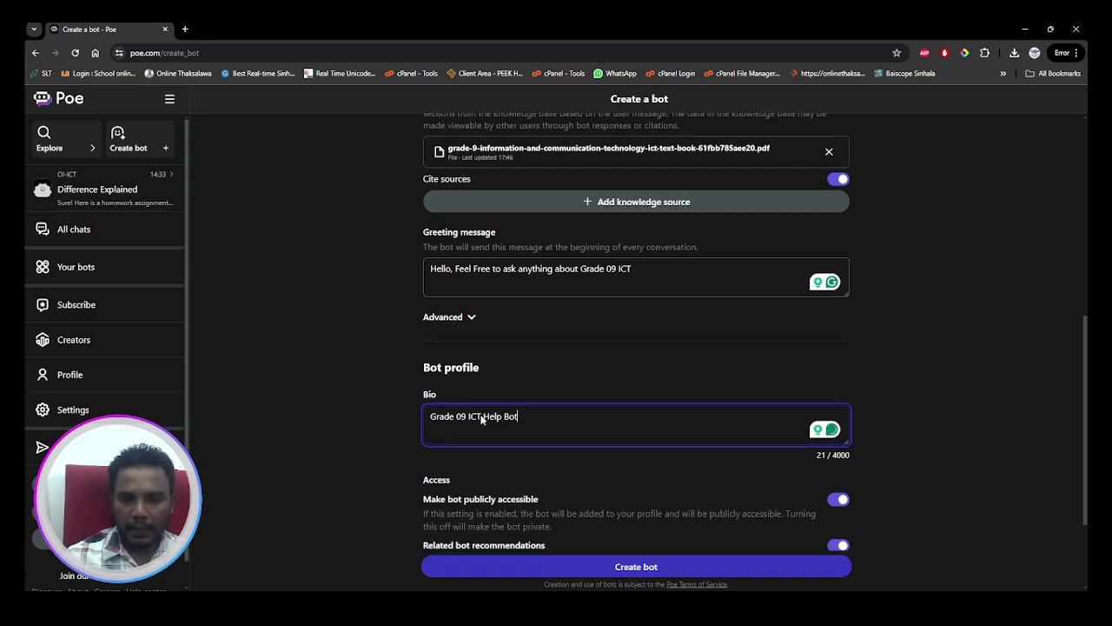
Review the bot's access settings and the monetization section.
{"action": "scroll", "coordinate": [449, 421], "scroll_direction": "down", "scroll_amount": 1}
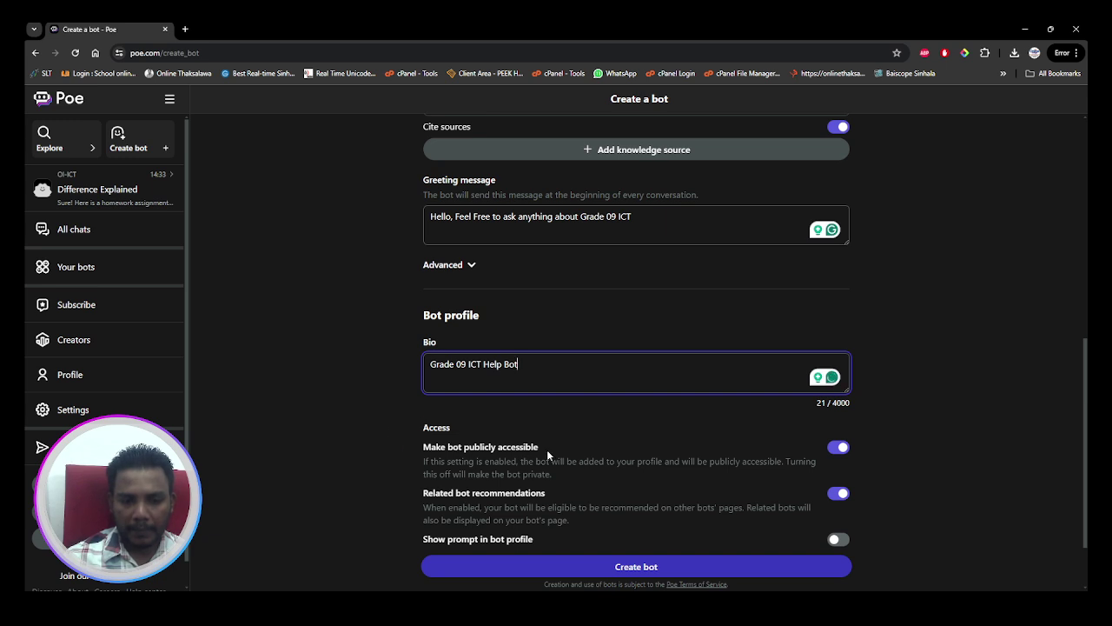
{"action": "scroll", "coordinate": [680, 440], "scroll_direction": "down", "scroll_amount": 1}
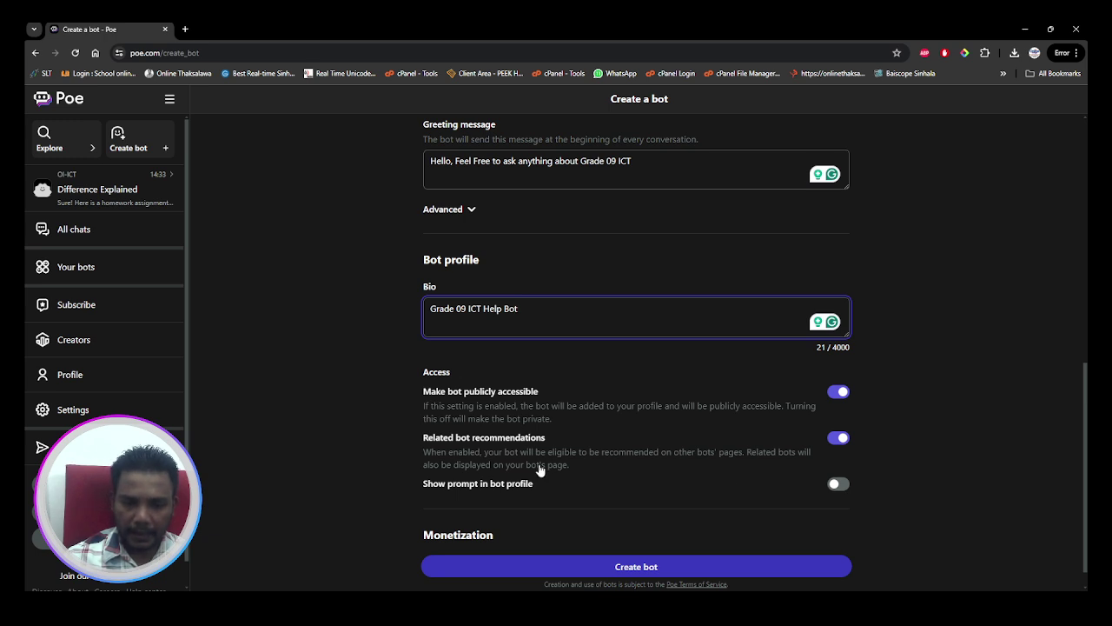
{"action": "scroll", "coordinate": [540, 470], "scroll_direction": "down", "scroll_amount": 1}
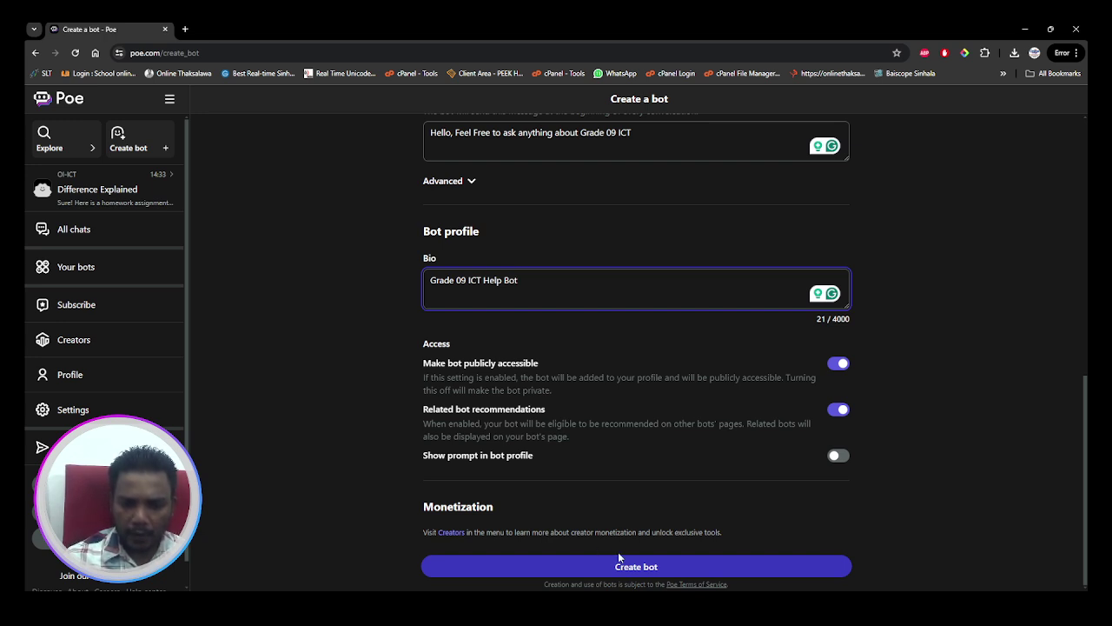
{"action": "scroll", "coordinate": [588, 503], "scroll_direction": "up", "scroll_amount": 1}
{"action": "scroll", "coordinate": [588, 503], "scroll_direction": "up", "scroll_amount": 10}
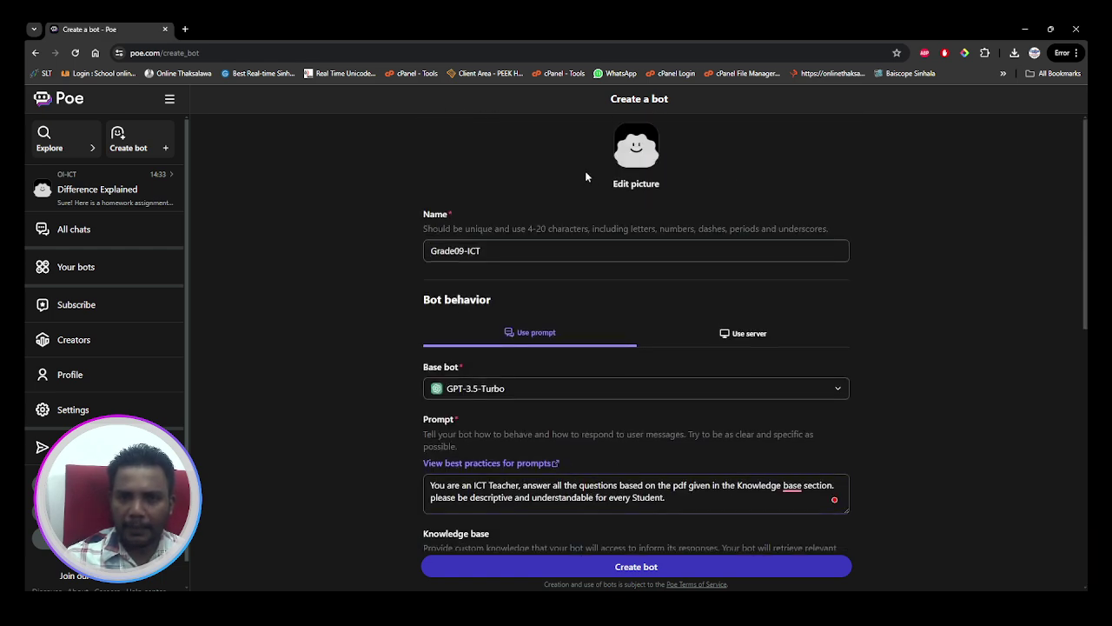
{"action": "left_click", "coordinate": [637, 185]}
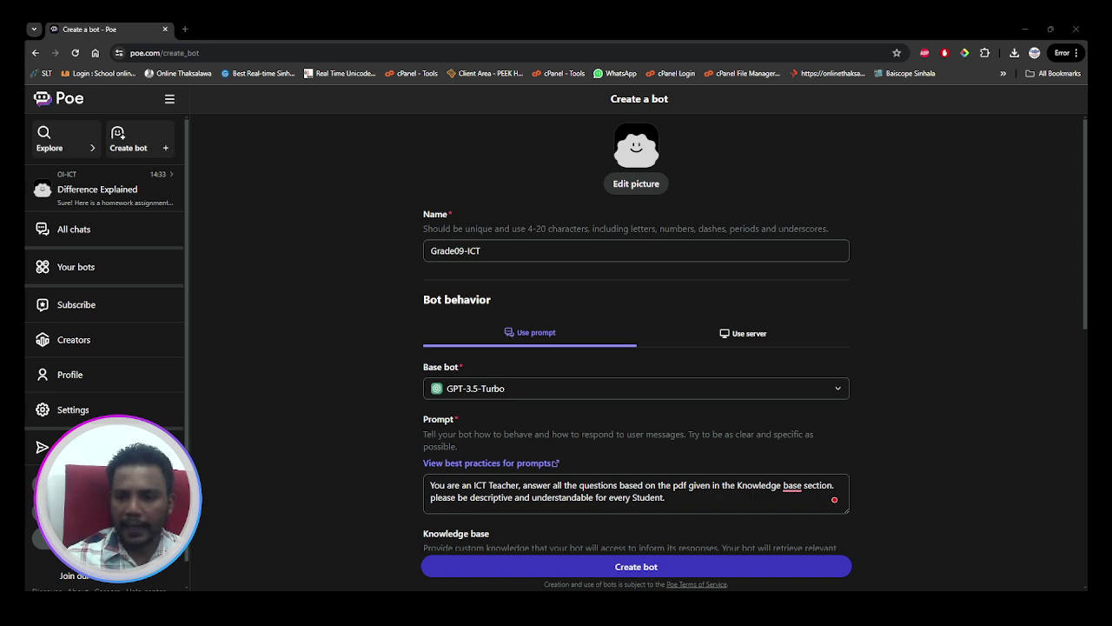
Open google.com in a new browser tab and search for "bot icon" images.
{"action": "left_click", "coordinate": [185, 29]}
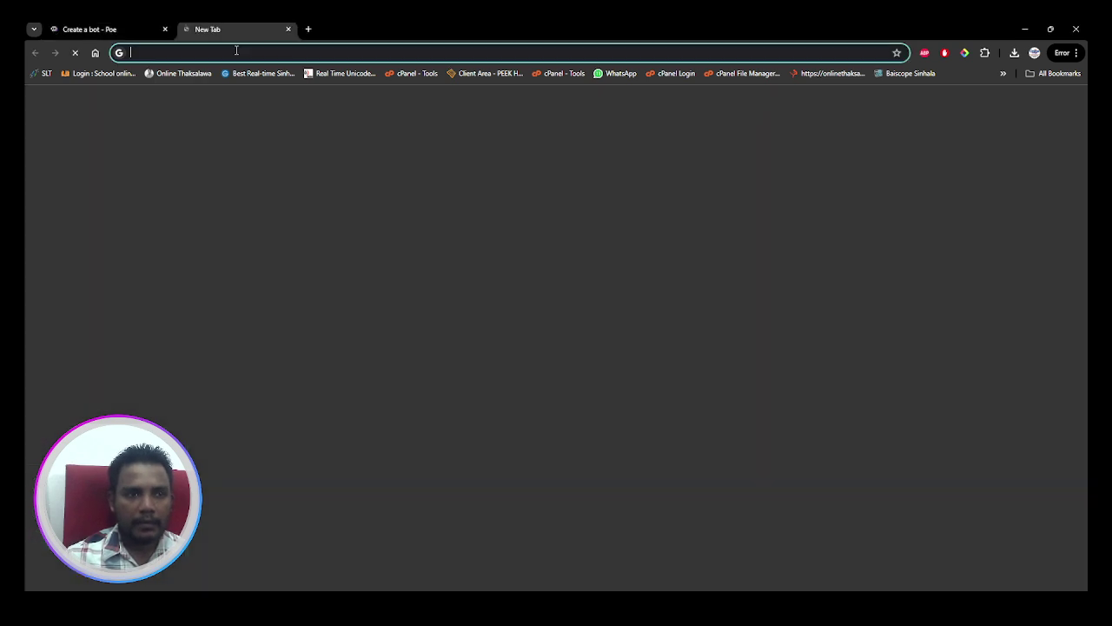
{"action": "type", "text": "google.com"}
{"action": "key", "text": "Return"}
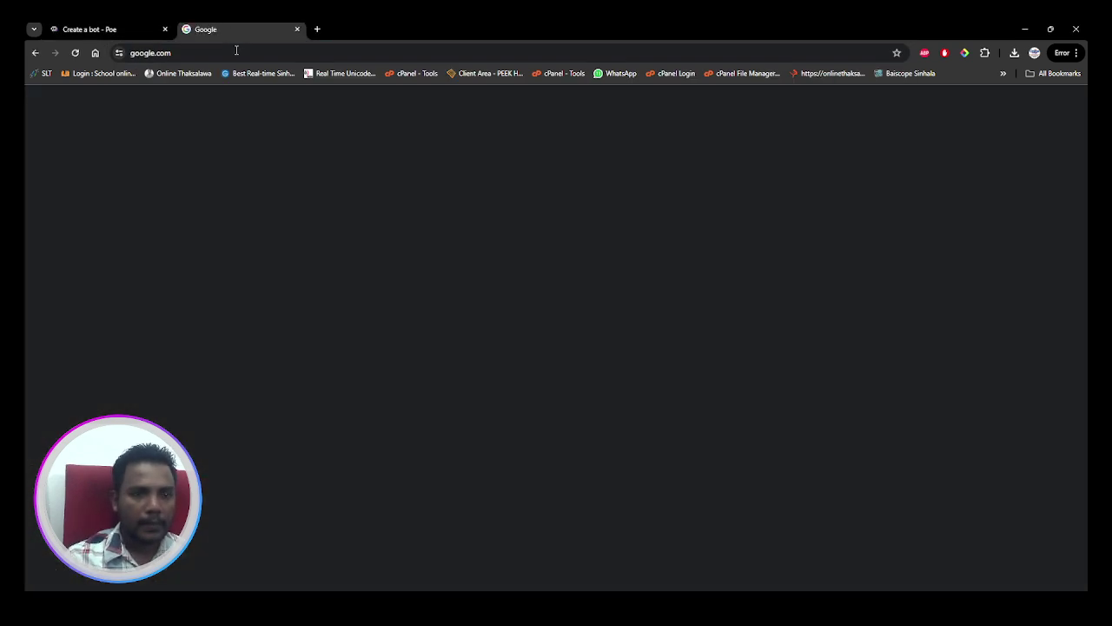
{"action": "type", "text": "bot icon"}
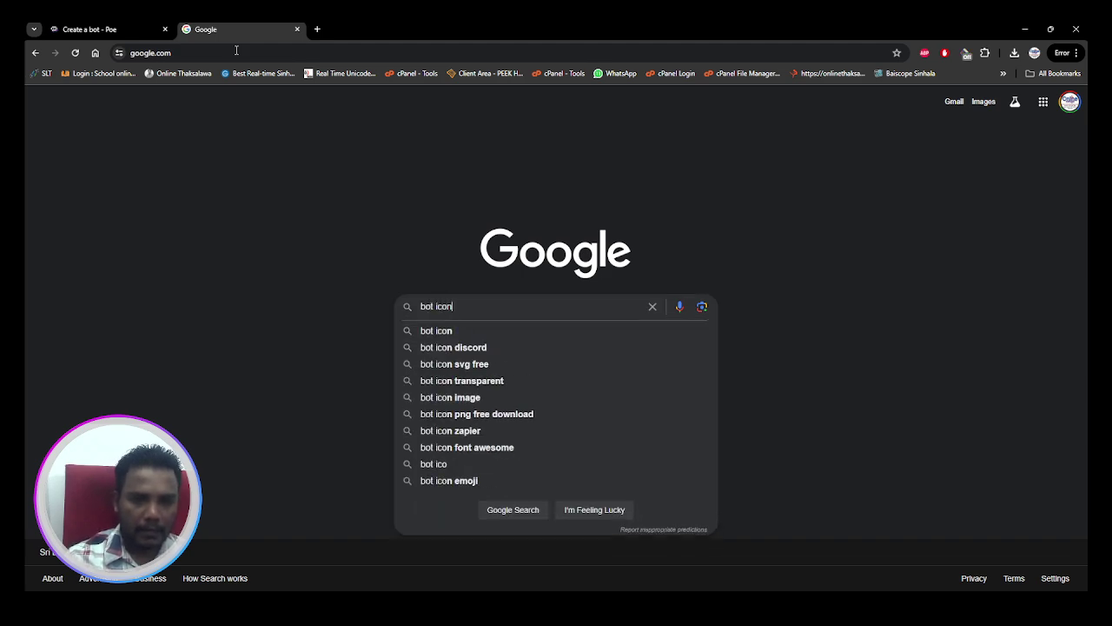
{"action": "key", "text": "Return"}
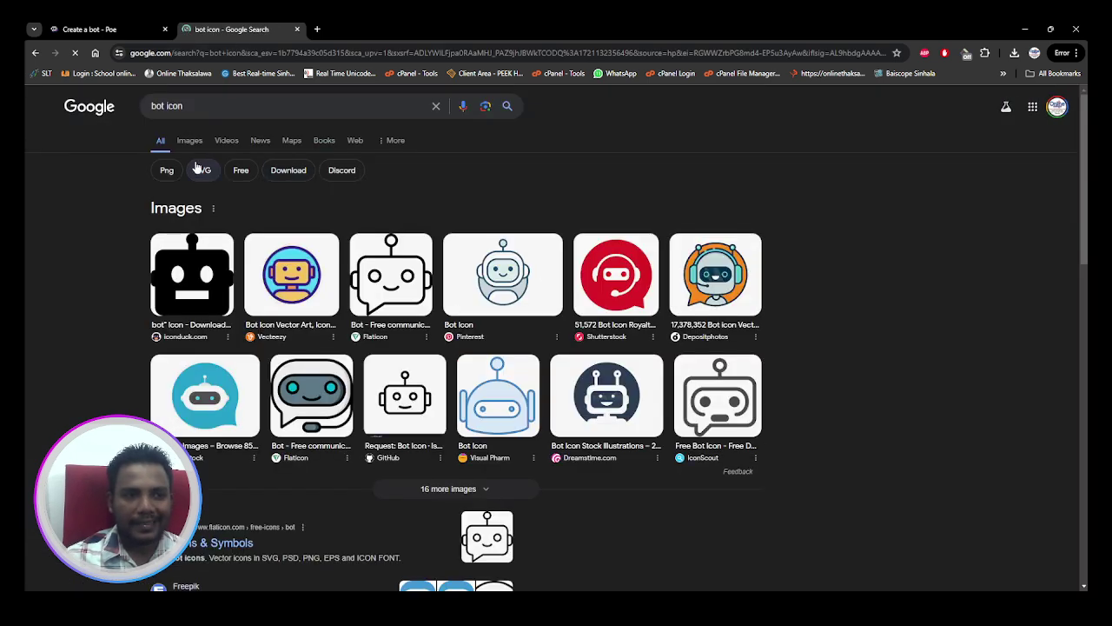
{"action": "left_click", "coordinate": [188, 141]}
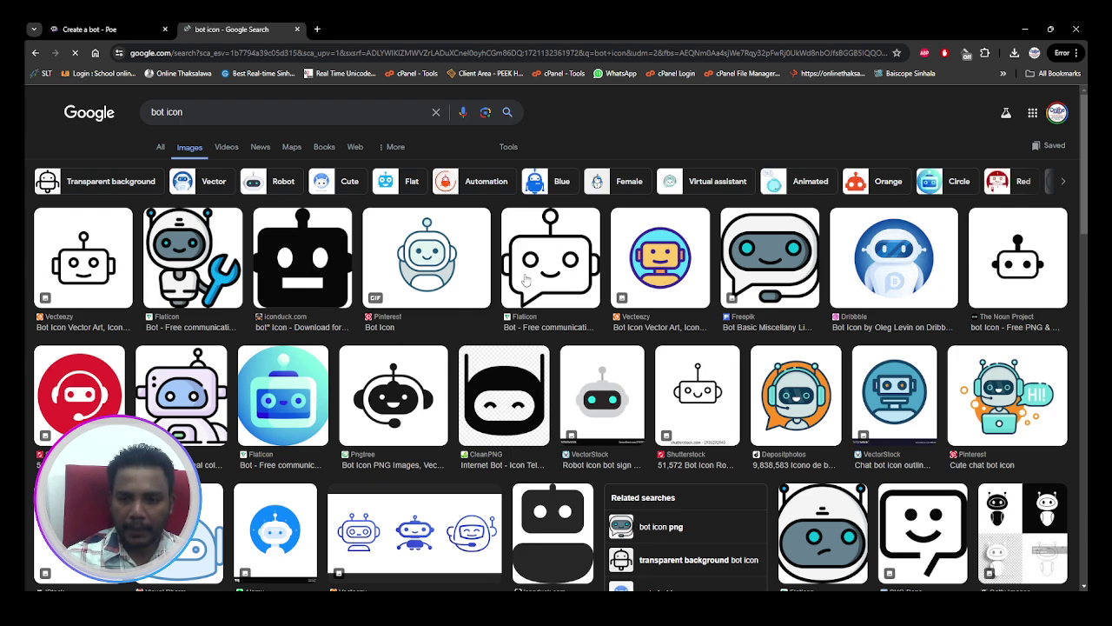
Pick the red Shutterstock robot icon with a headset from the image results and return to Poe's Create a bot page.
{"action": "scroll", "coordinate": [523, 280], "scroll_direction": "down", "scroll_amount": 2}
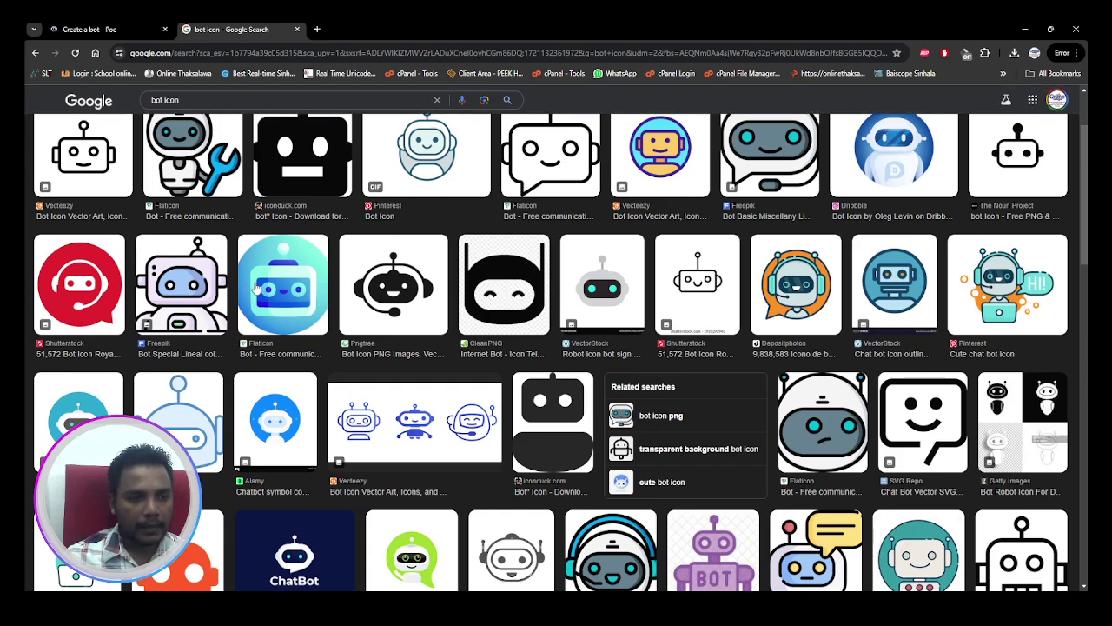
{"action": "left_click", "coordinate": [85, 287]}
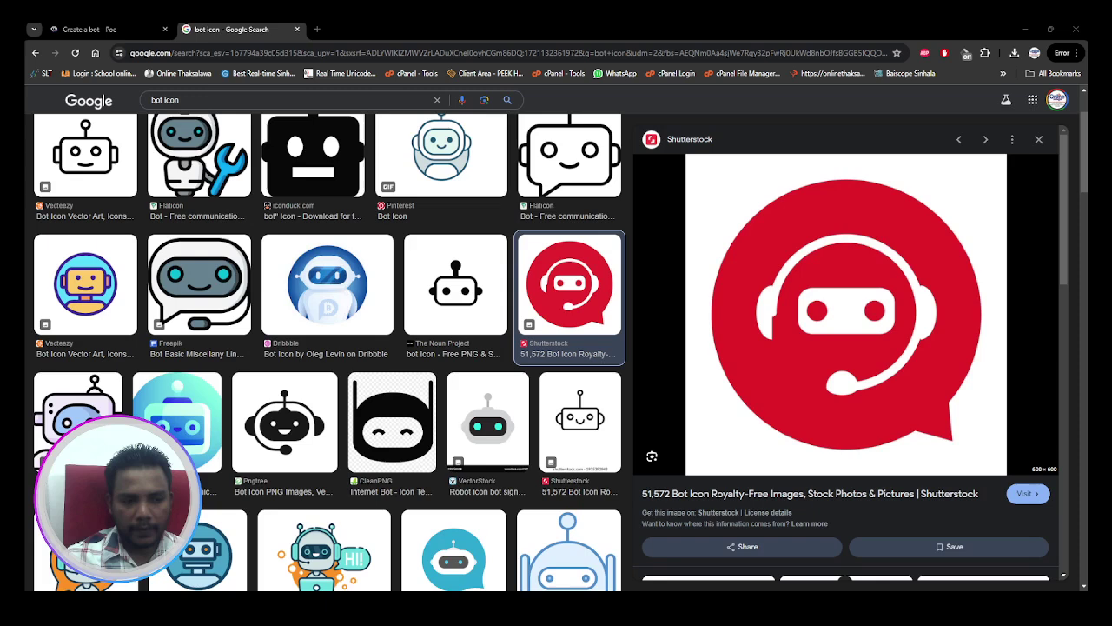
{"action": "key", "text": "alt+Tab"}
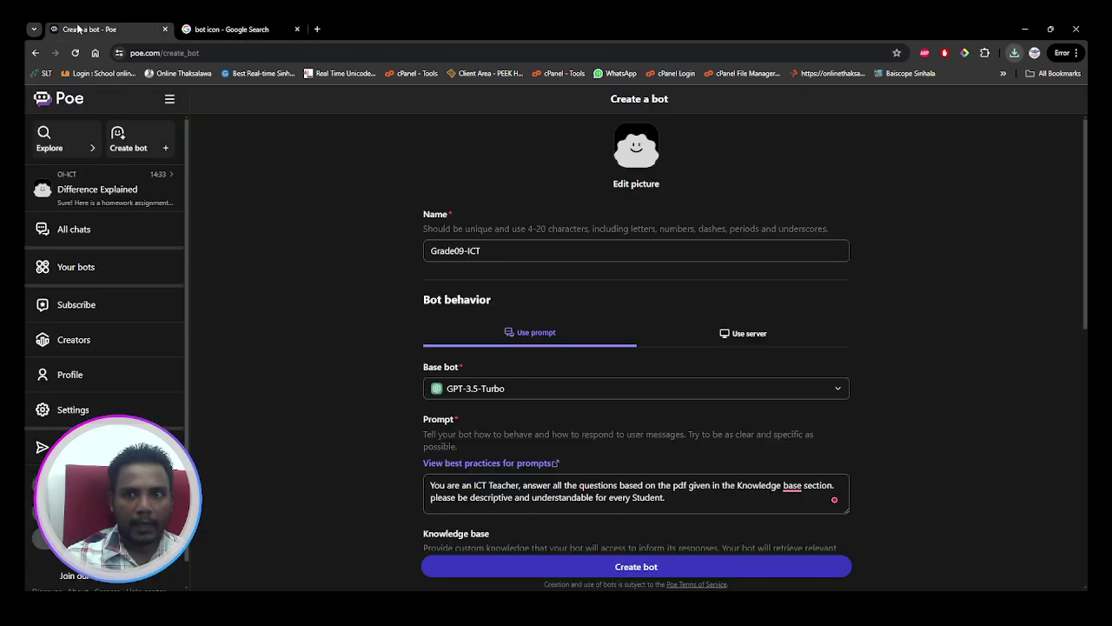
Set the red robot icon with a headset as the bot's picture.
{"action": "left_click", "coordinate": [89, 28]}
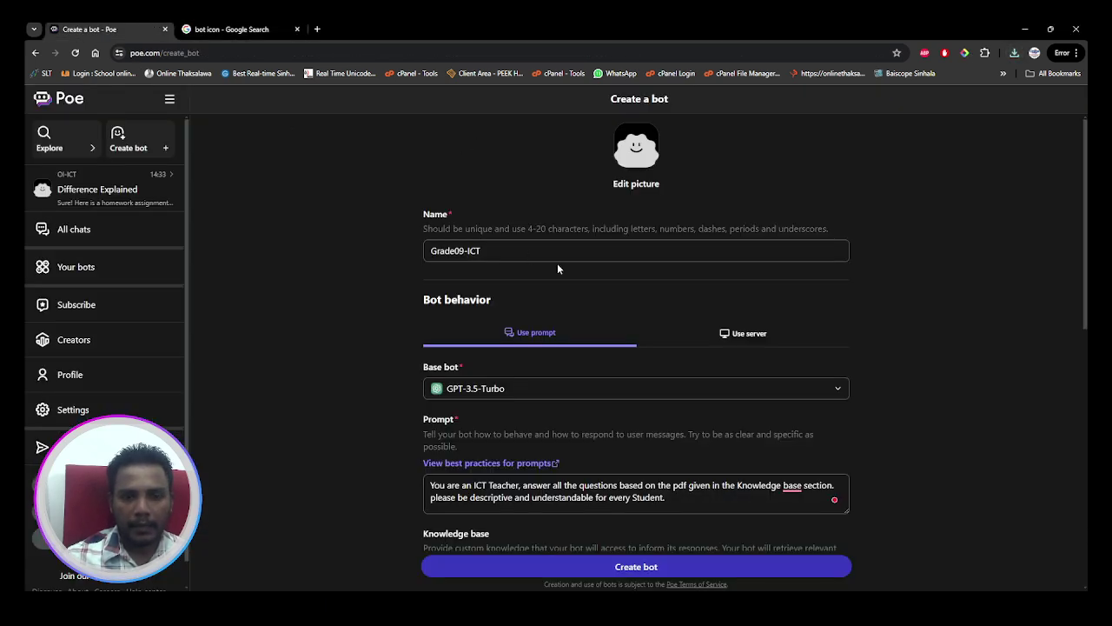
{"action": "left_click", "coordinate": [638, 184]}
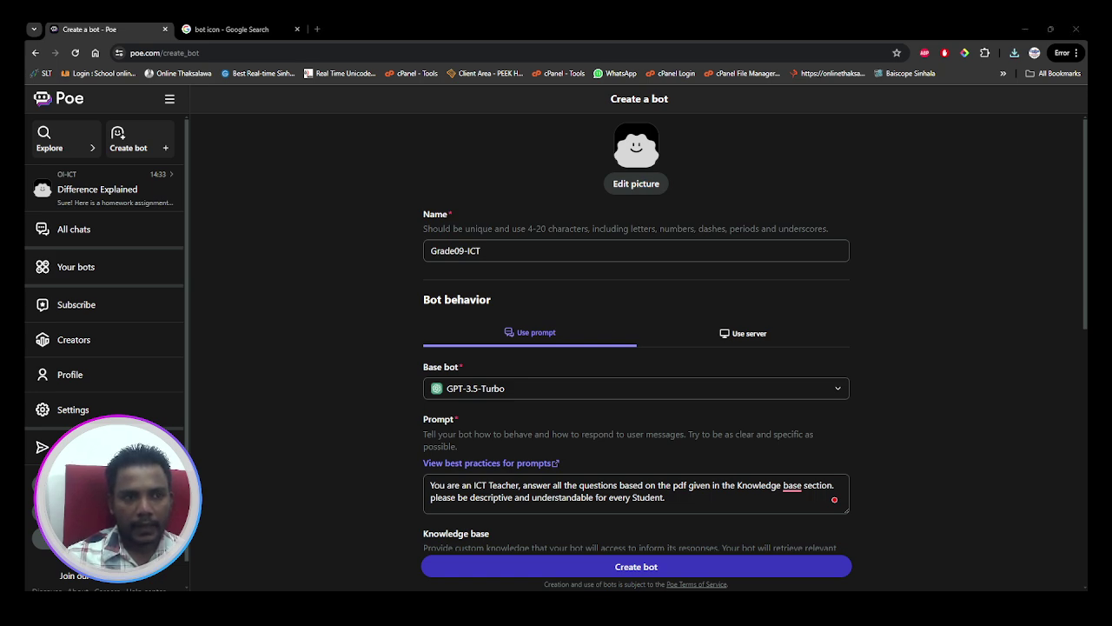
{"action": "key", "text": "Return"}
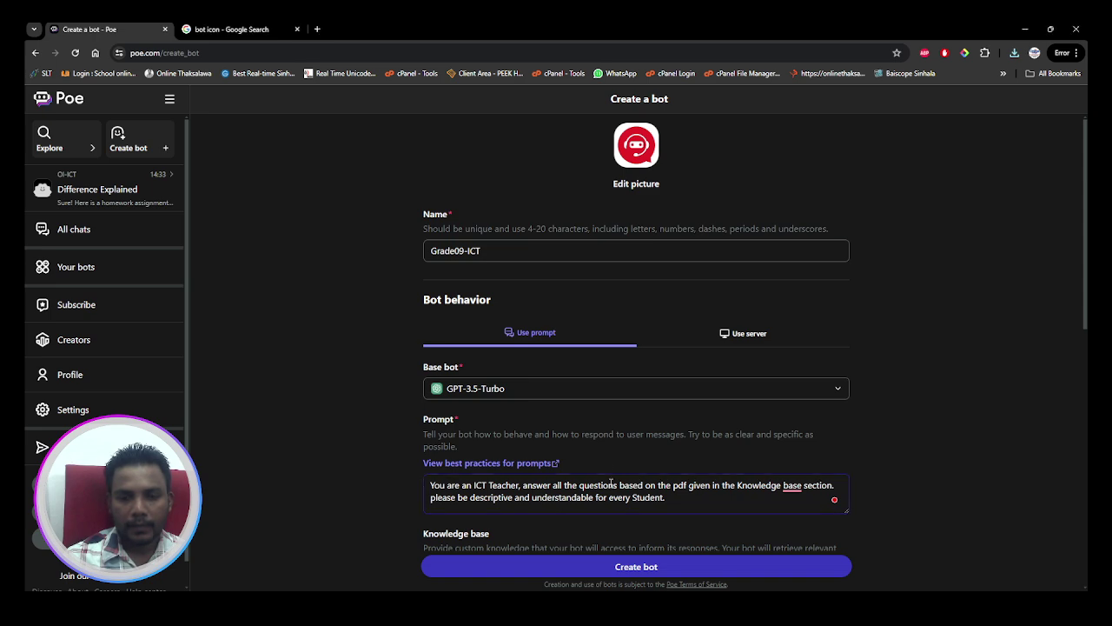
Check the filled-in greeting, bio and access settings, and create the Grade09-ICT bot.
{"action": "scroll", "coordinate": [599, 448], "scroll_direction": "down", "scroll_amount": 3}
{"action": "scroll", "coordinate": [599, 447], "scroll_direction": "down", "scroll_amount": 4}
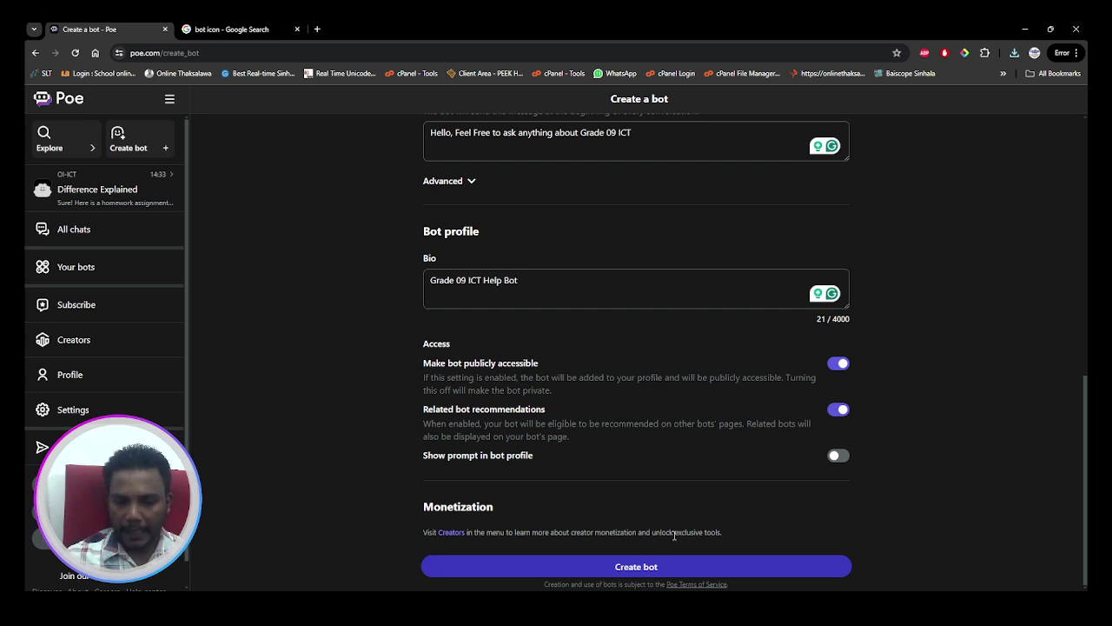
{"action": "left_click", "coordinate": [640, 570]}
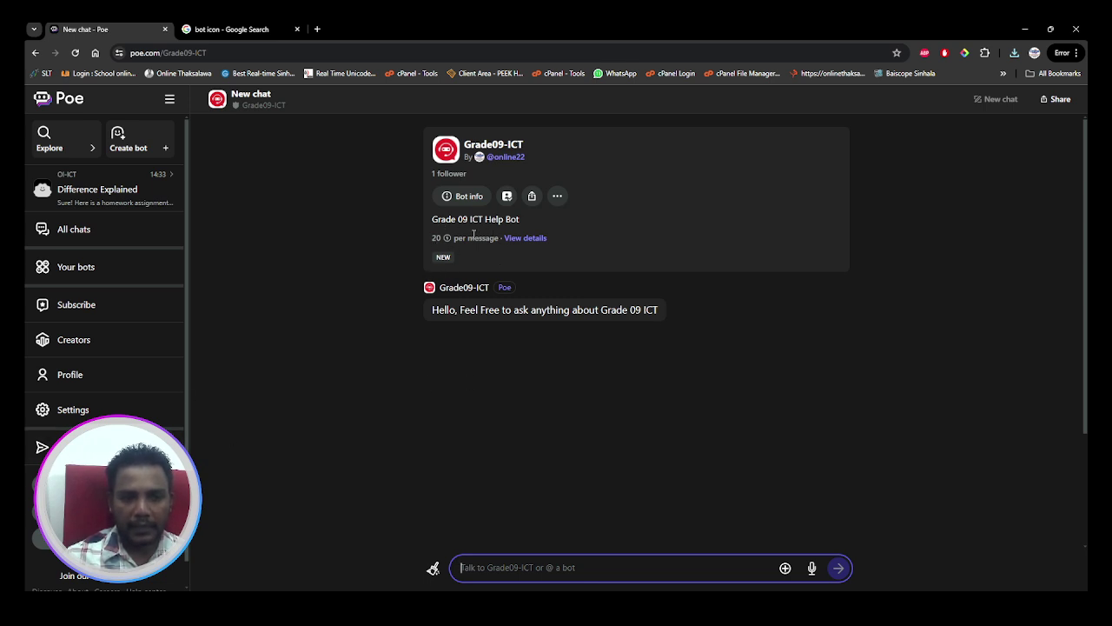
View the bot's compute point details and compare Poe's yearly and monthly subscription plans.
{"action": "left_click", "coordinate": [514, 240]}
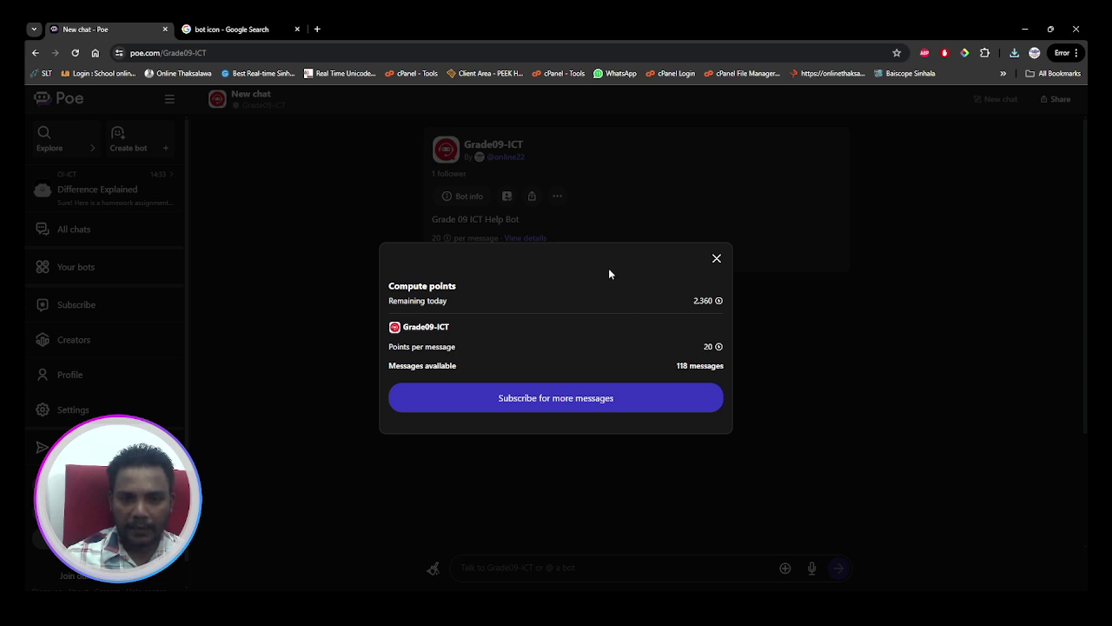
{"action": "left_click", "coordinate": [559, 398]}
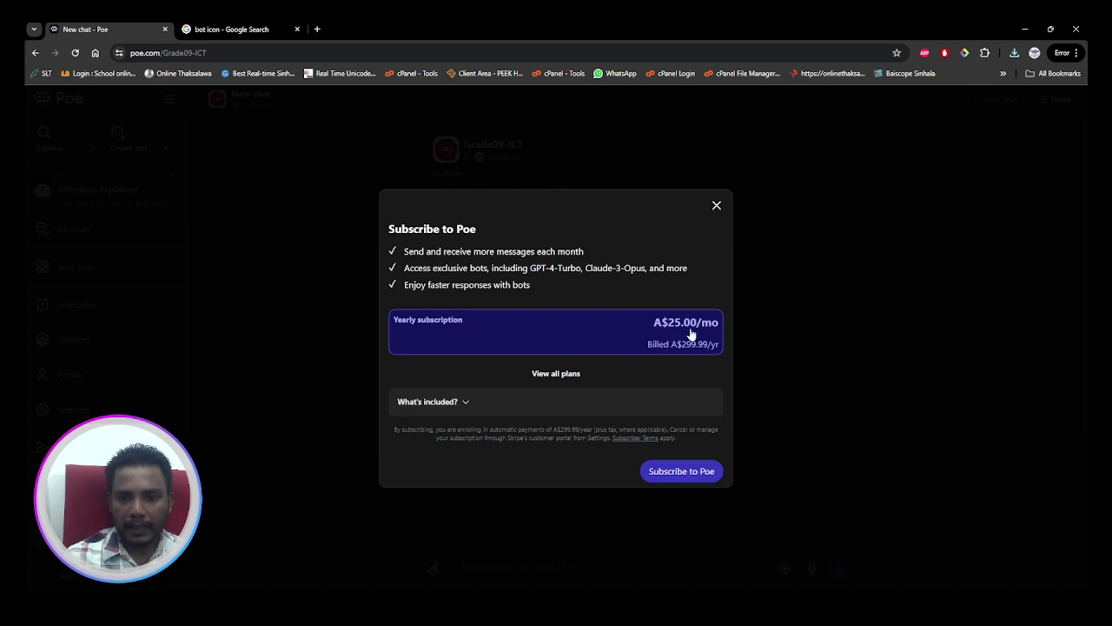
{"action": "left_click", "coordinate": [561, 375]}
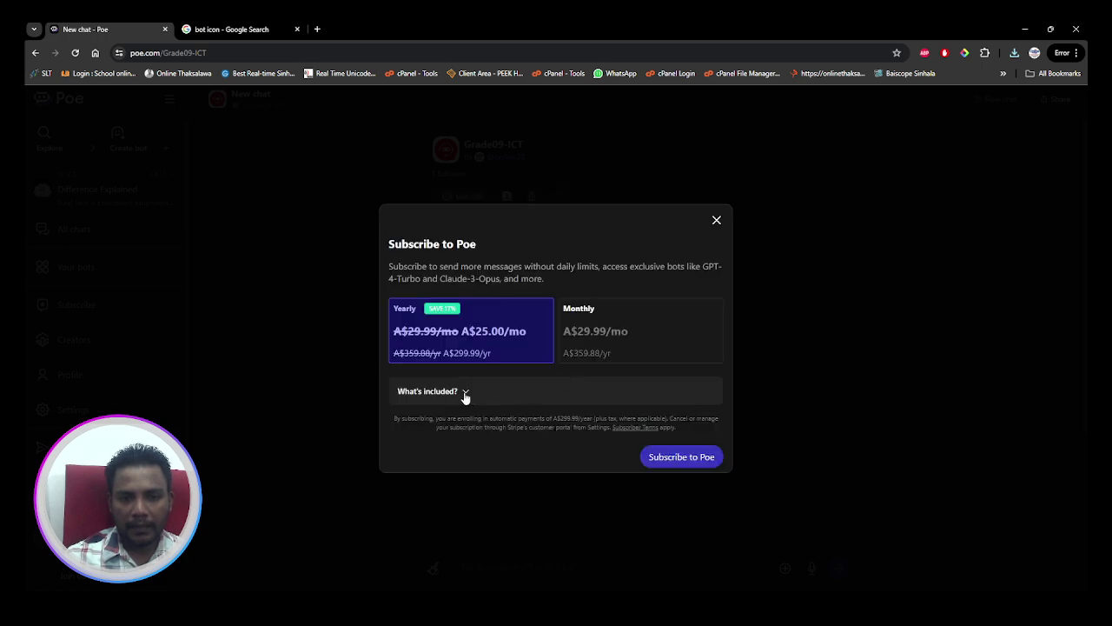
{"action": "left_click", "coordinate": [681, 354]}
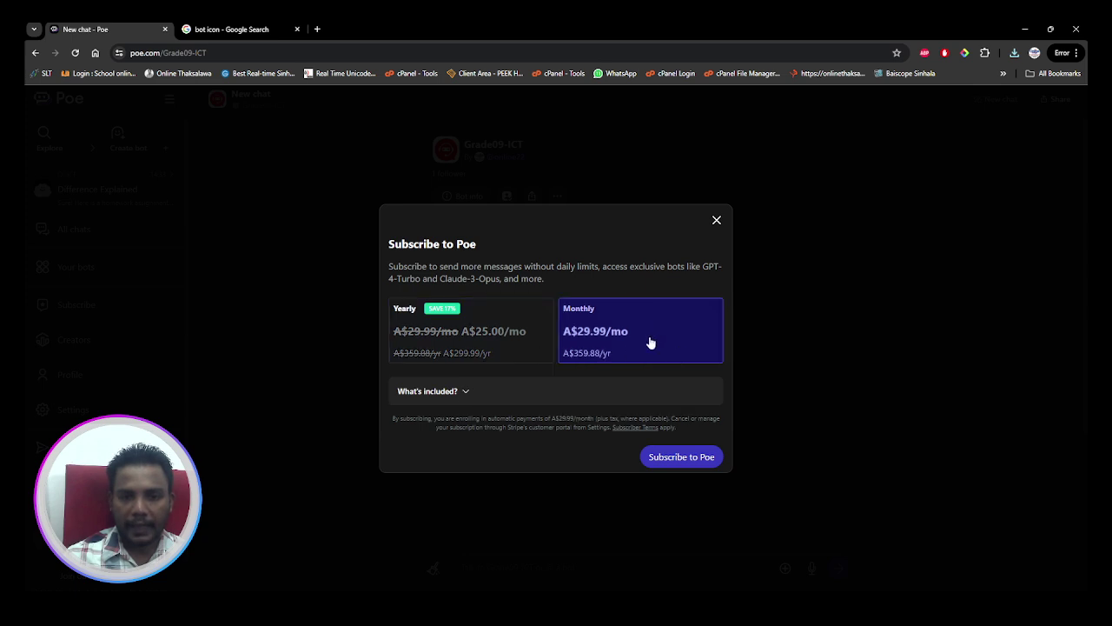
Read what the monthly subscription includes, and close the subscription and compute points dialogs without subscribing.
{"action": "left_click", "coordinate": [460, 394]}
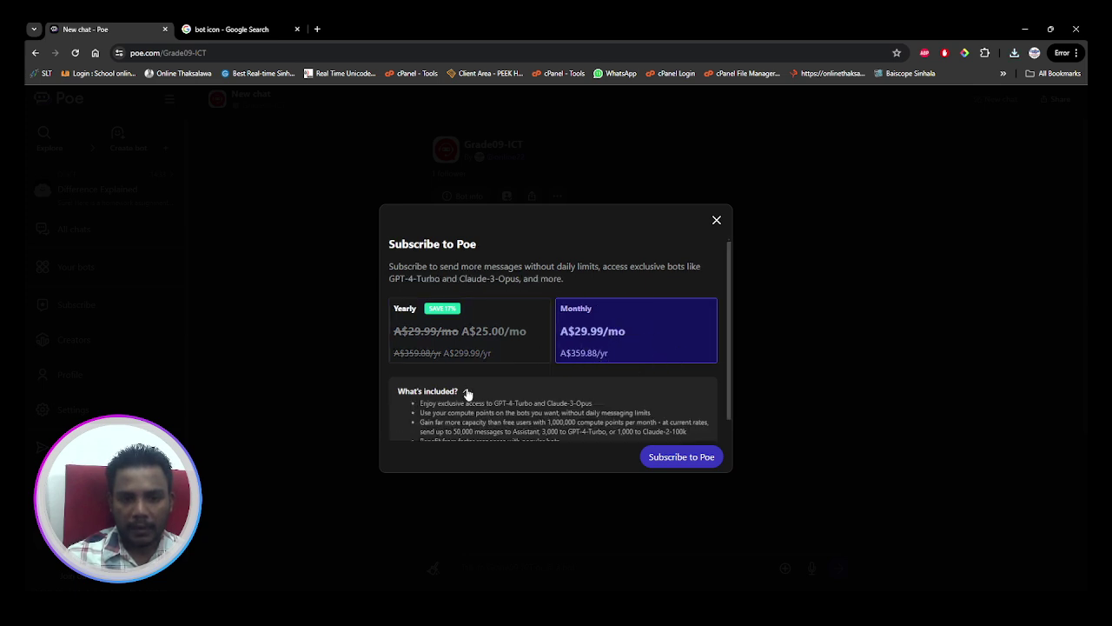
{"action": "scroll", "coordinate": [467, 391], "scroll_direction": "down", "scroll_amount": 1}
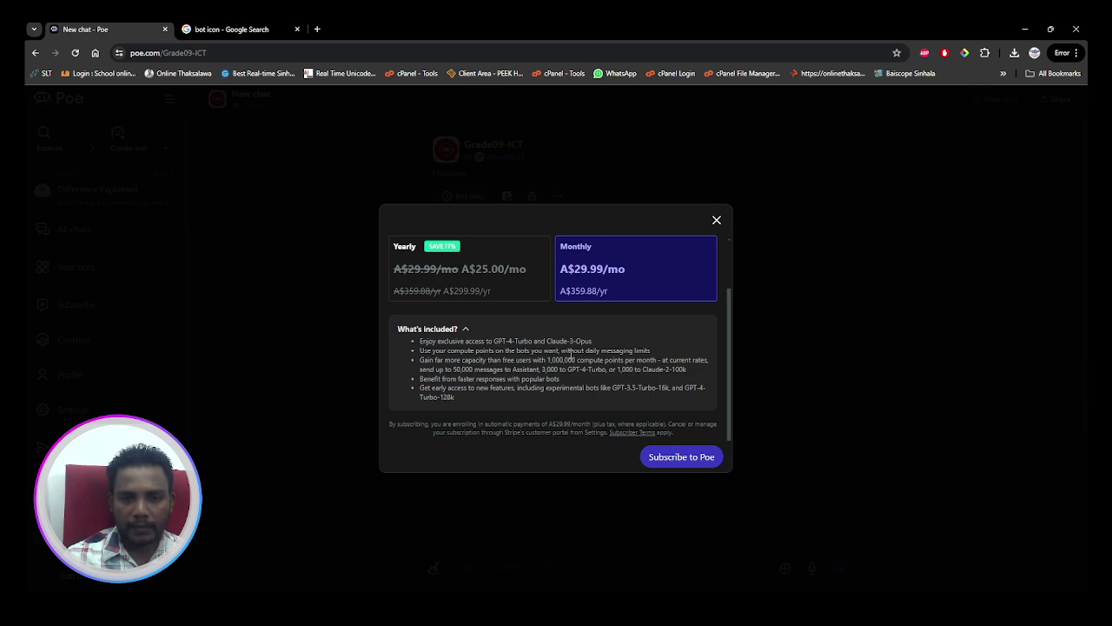
{"action": "left_click_drag", "start_coordinate": [503, 342], "coordinate": [597, 346]}
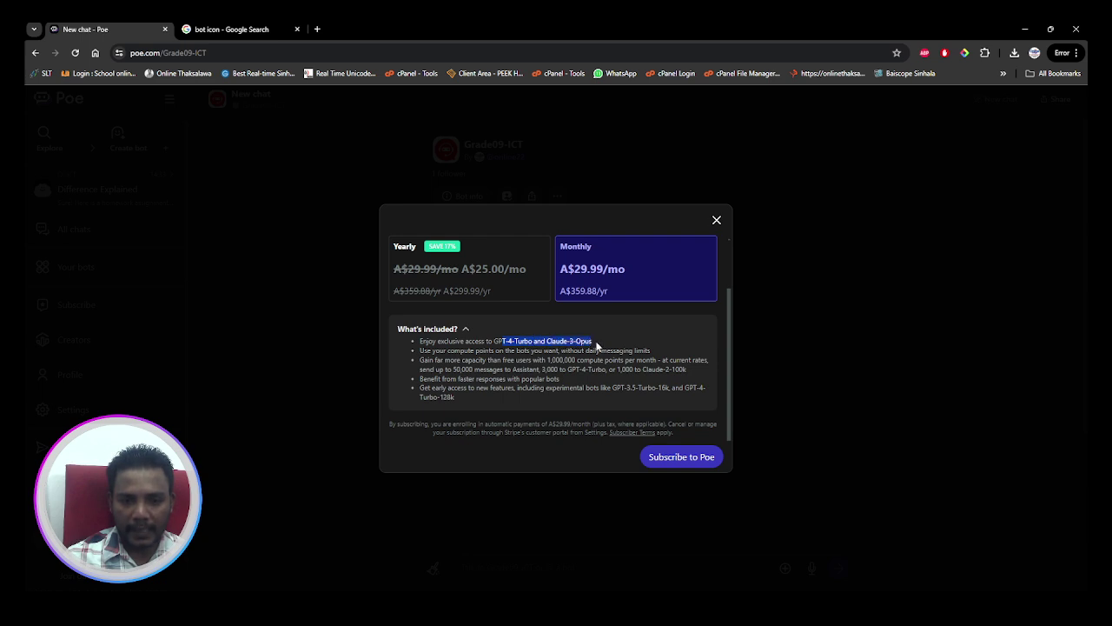
{"action": "left_click", "coordinate": [558, 353]}
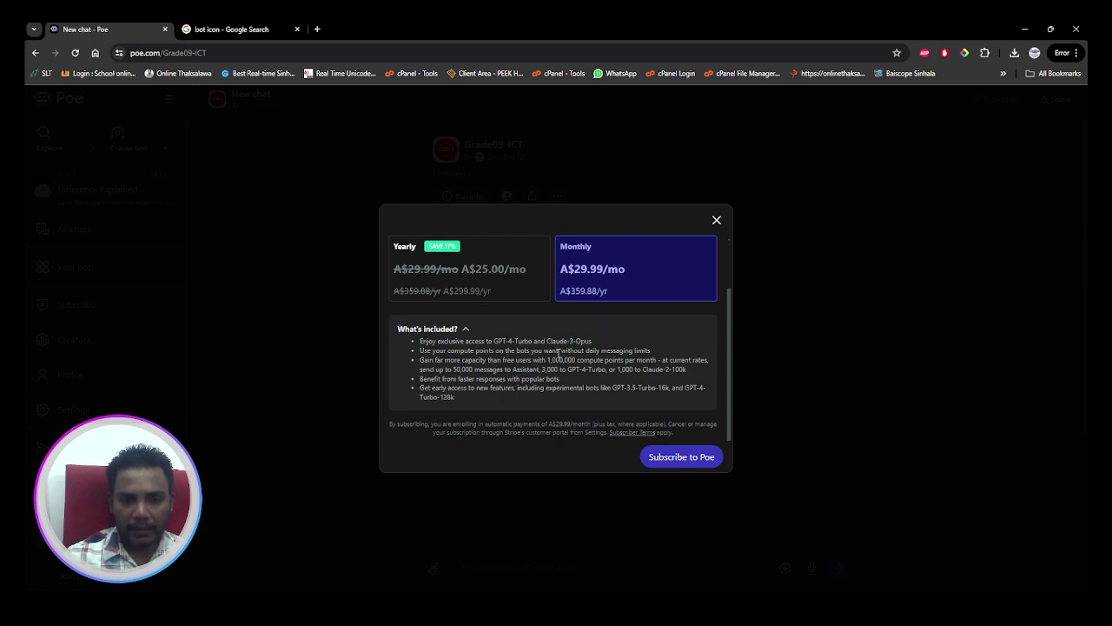
{"action": "left_click", "coordinate": [717, 221]}
{"action": "left_click", "coordinate": [721, 209]}
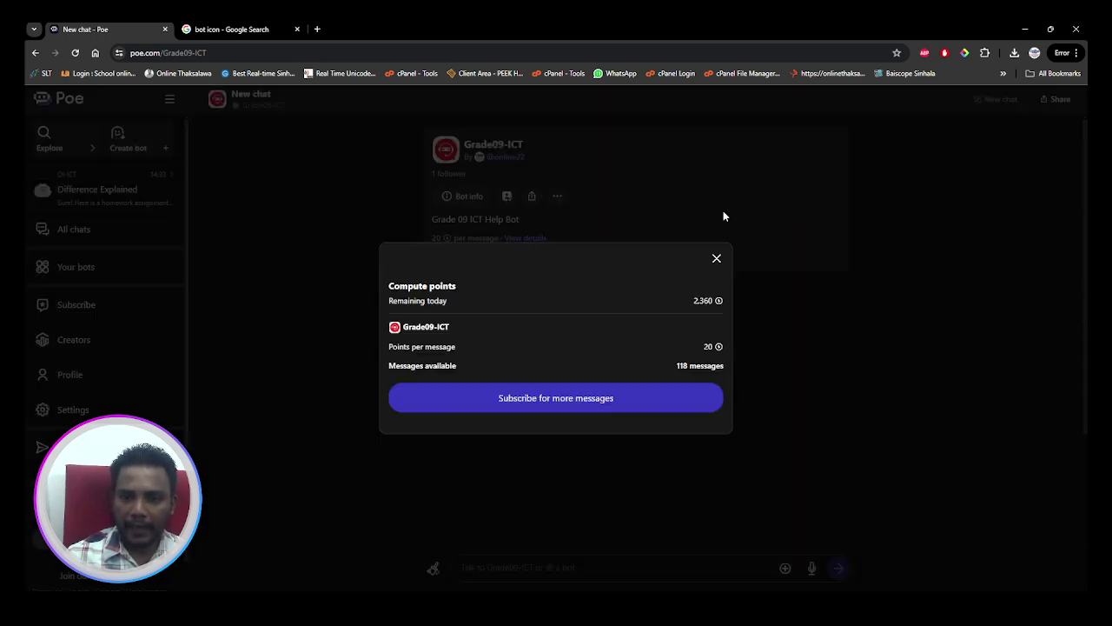
{"action": "left_click", "coordinate": [716, 261]}
Ask the Grade09-ICT bot "How to download Scratch?".
{"action": "left_click", "coordinate": [496, 566]}
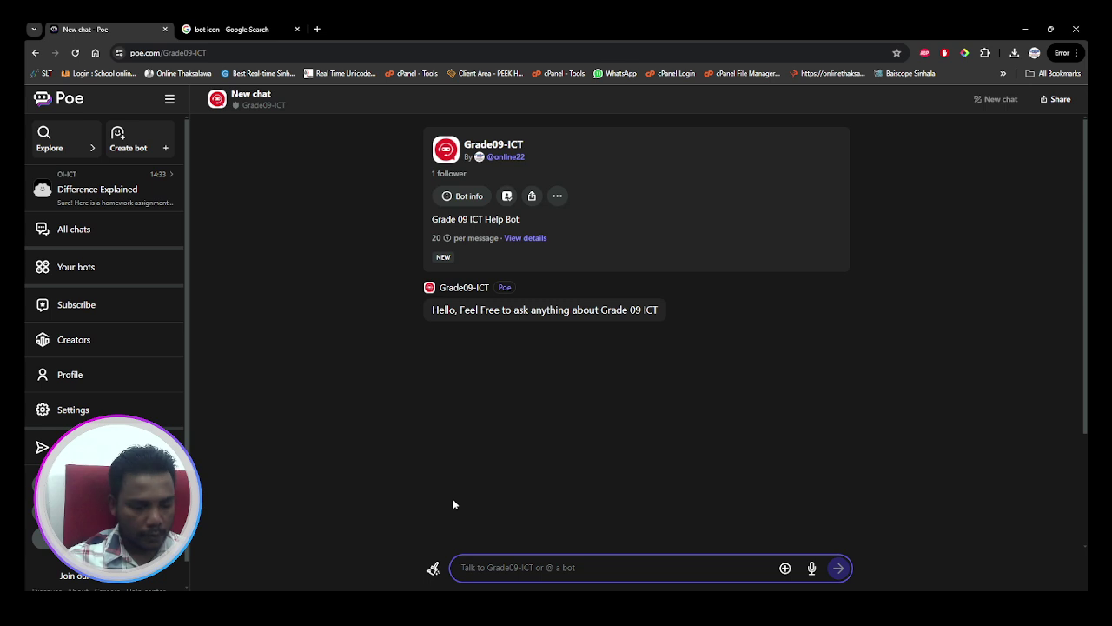
{"action": "type", "text": "How"}
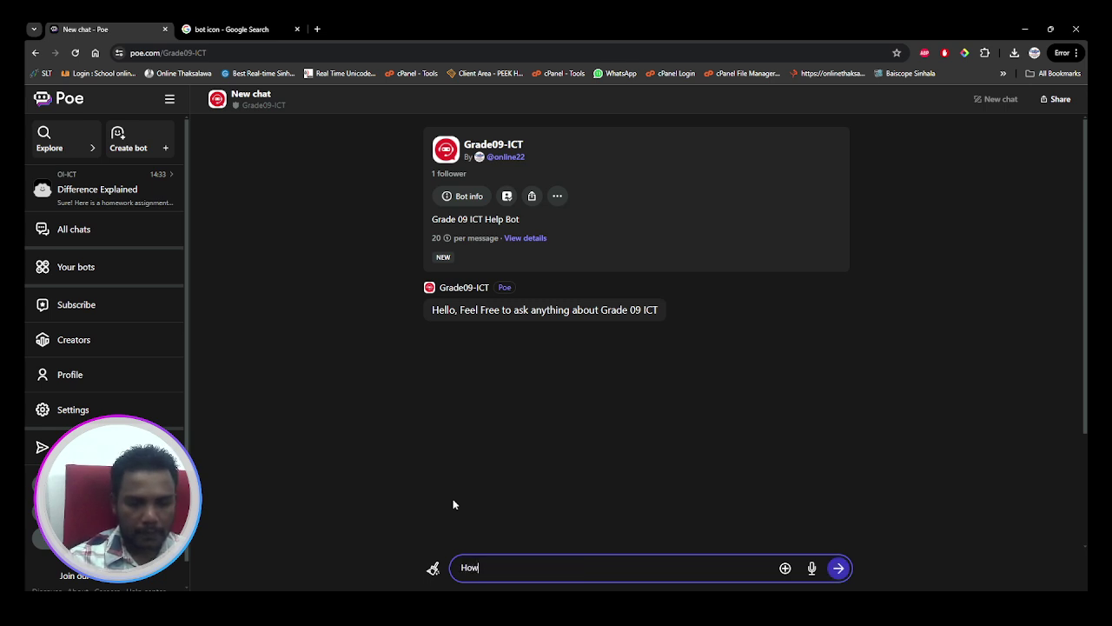
{"action": "type", "text": " to d"}
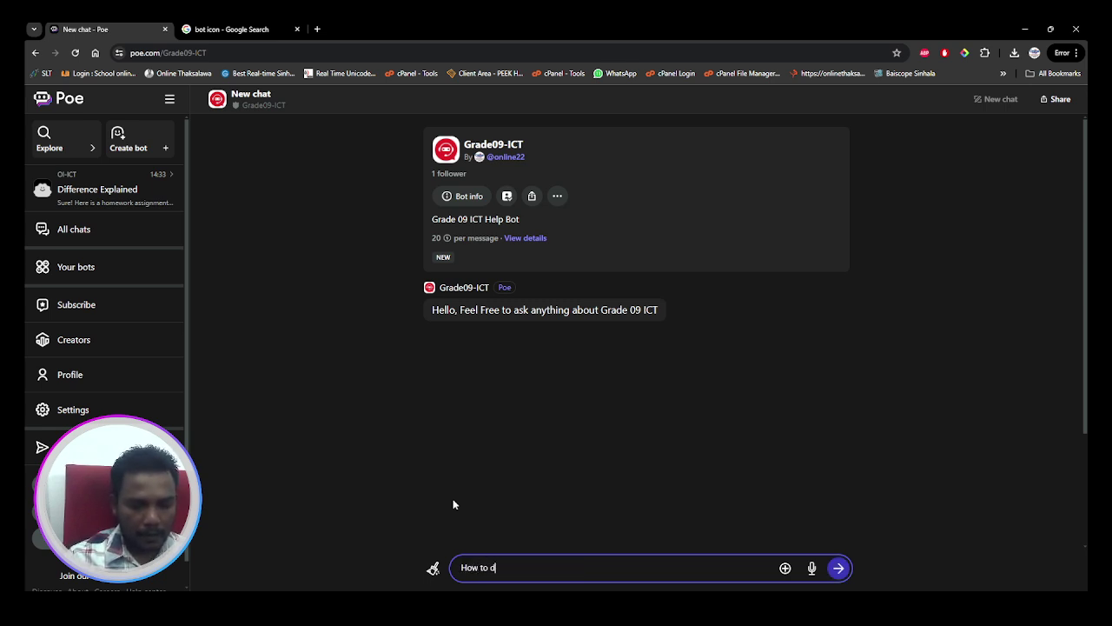
{"action": "type", "text": "ownload "}
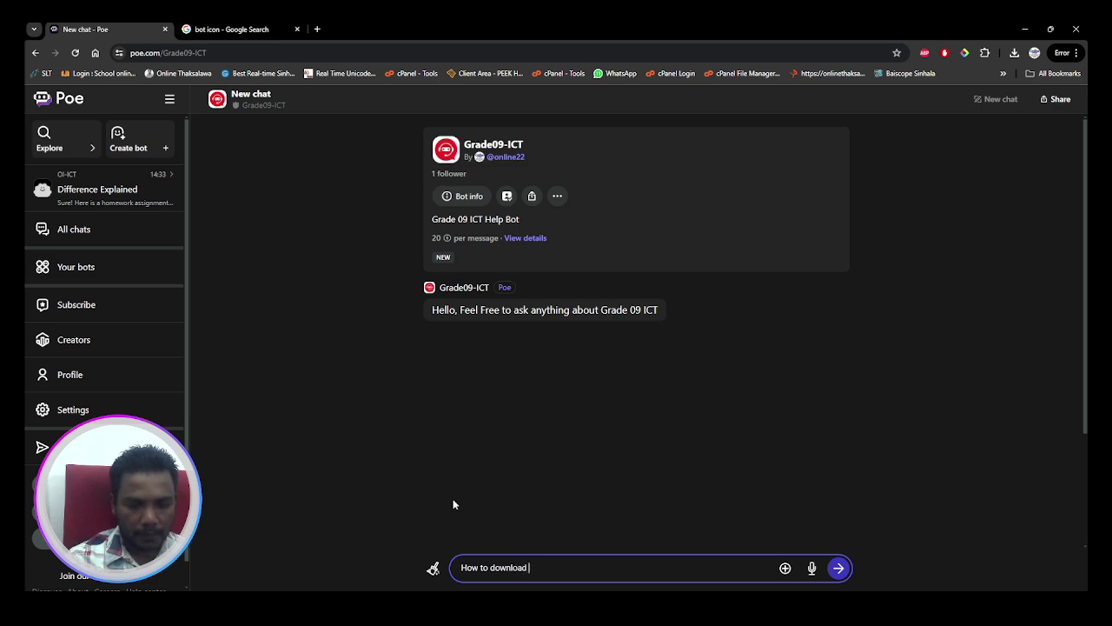
{"action": "type", "text": "Sca"}
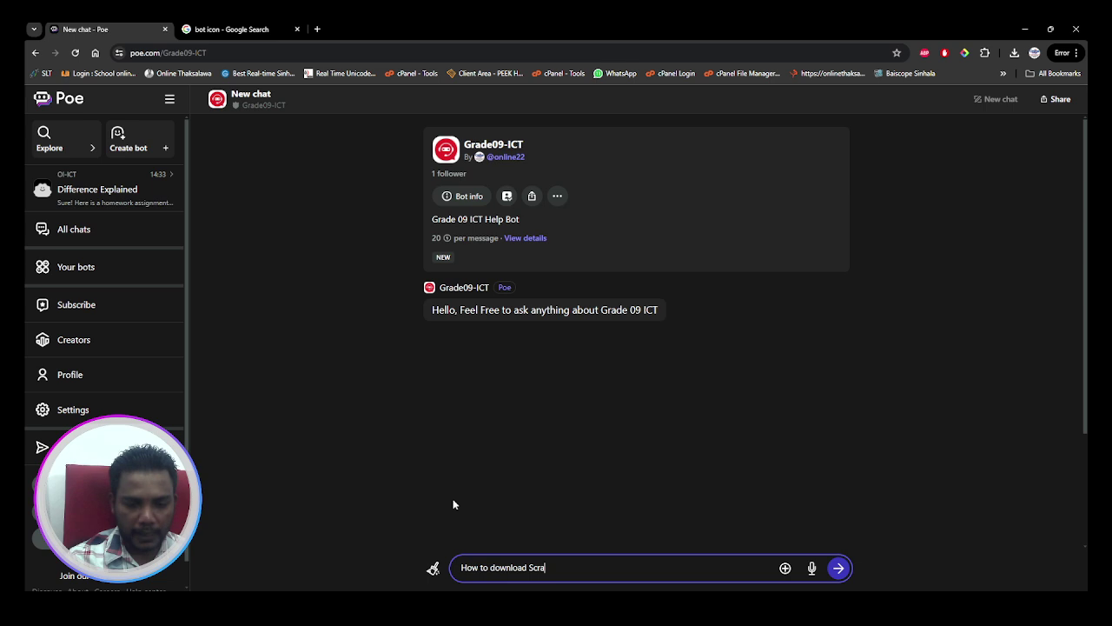
{"action": "type", "text": "ratch"}
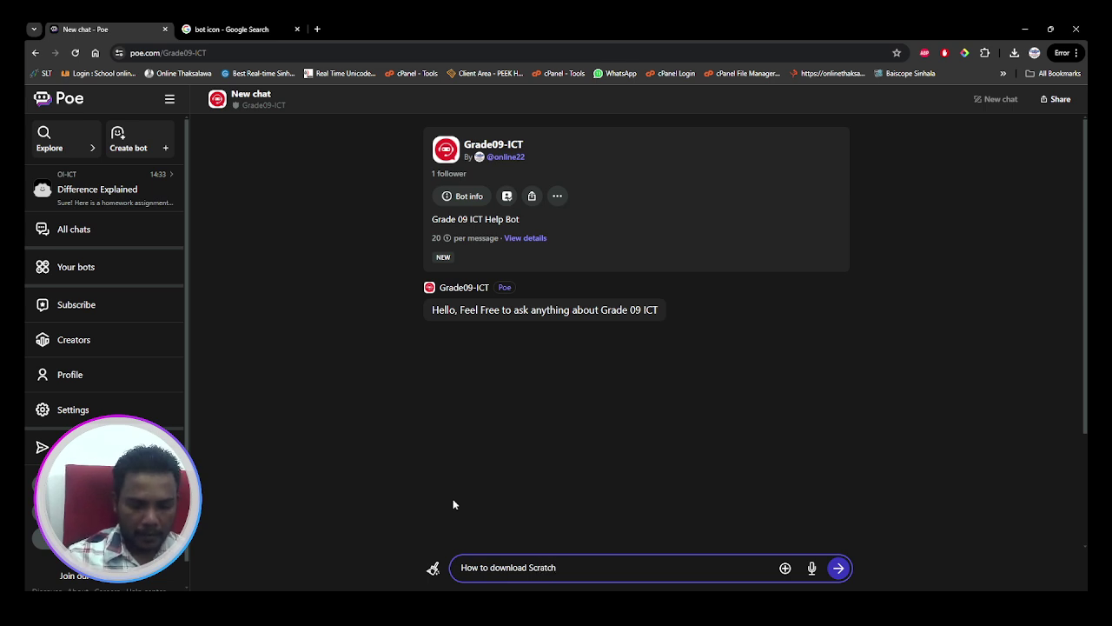
{"action": "type", "text": "?"}
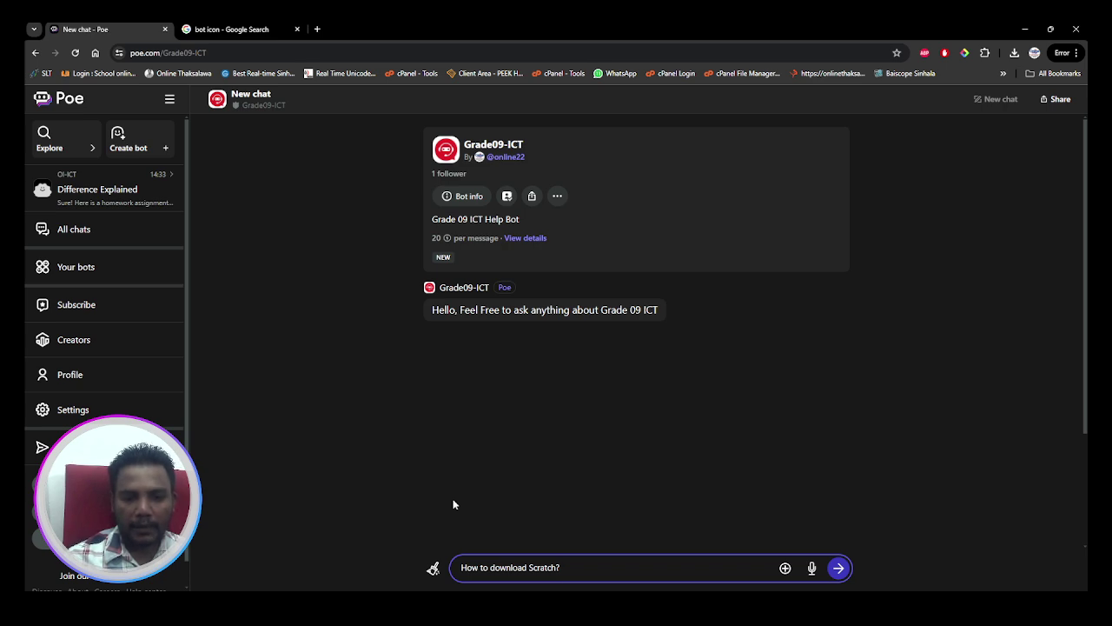
{"action": "key", "text": "Return"}
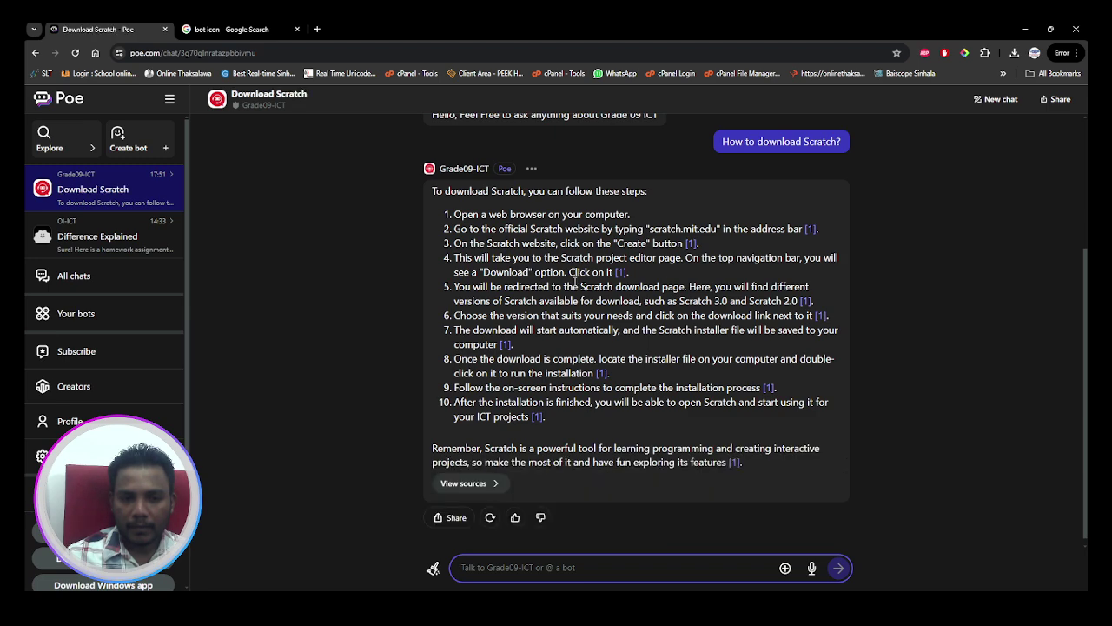
Examine the textbook source cited for the scratch.mit.edu step in the bot's answer, and close the sources.
{"action": "left_click", "coordinate": [808, 230]}
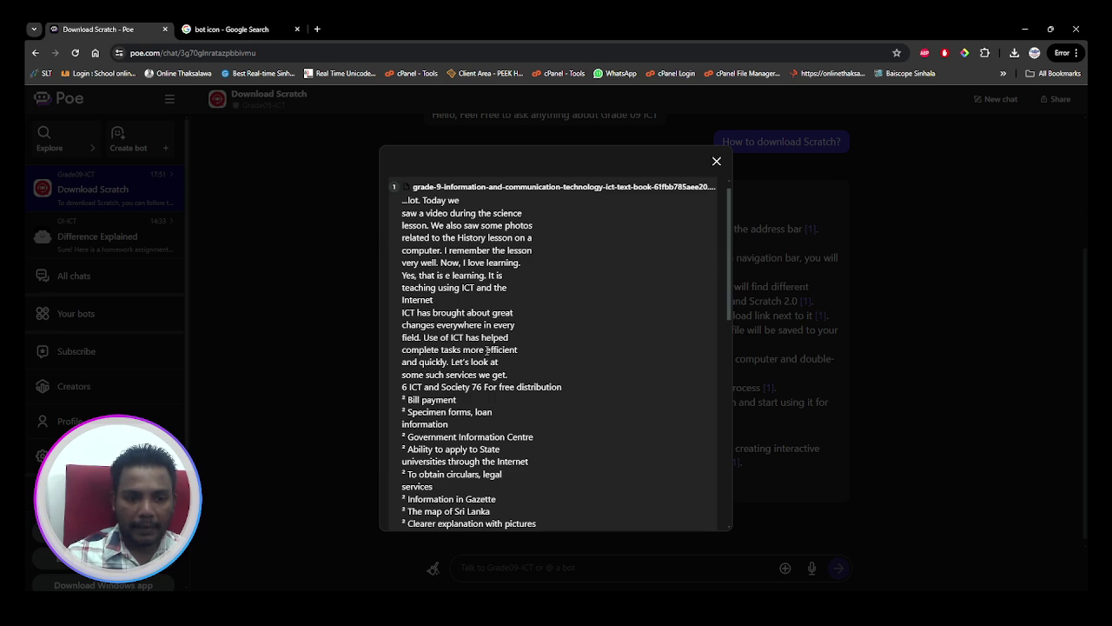
{"action": "scroll", "coordinate": [469, 287], "scroll_direction": "down", "scroll_amount": 1}
{"action": "scroll", "coordinate": [448, 321], "scroll_direction": "up", "scroll_amount": 1}
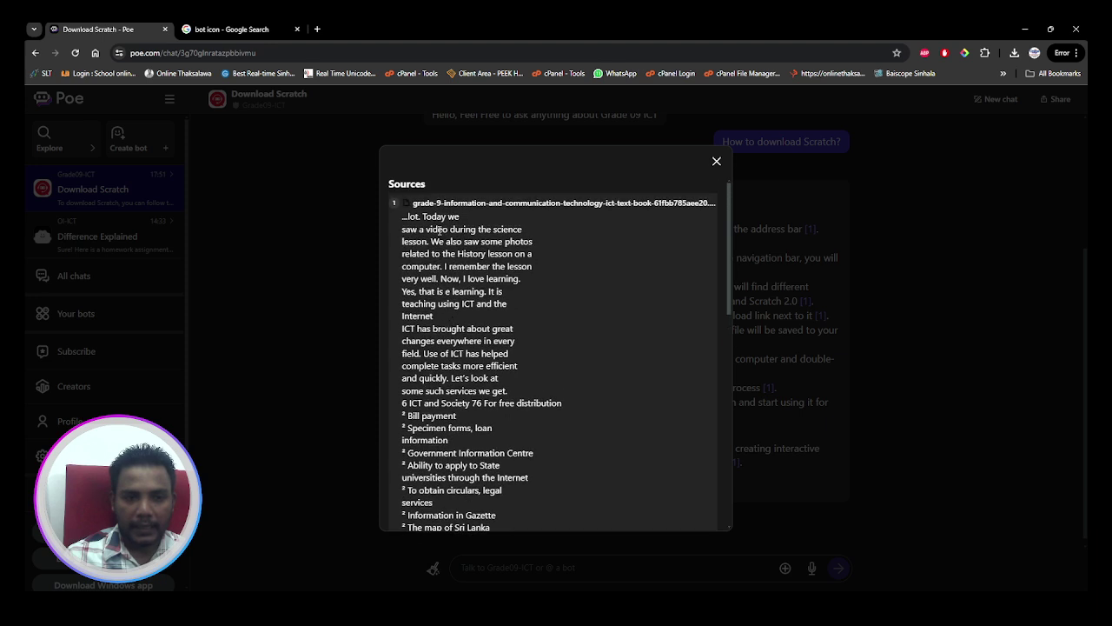
{"action": "left_click_drag", "start_coordinate": [433, 217], "coordinate": [472, 304]}
{"action": "left_click", "coordinate": [717, 161]}
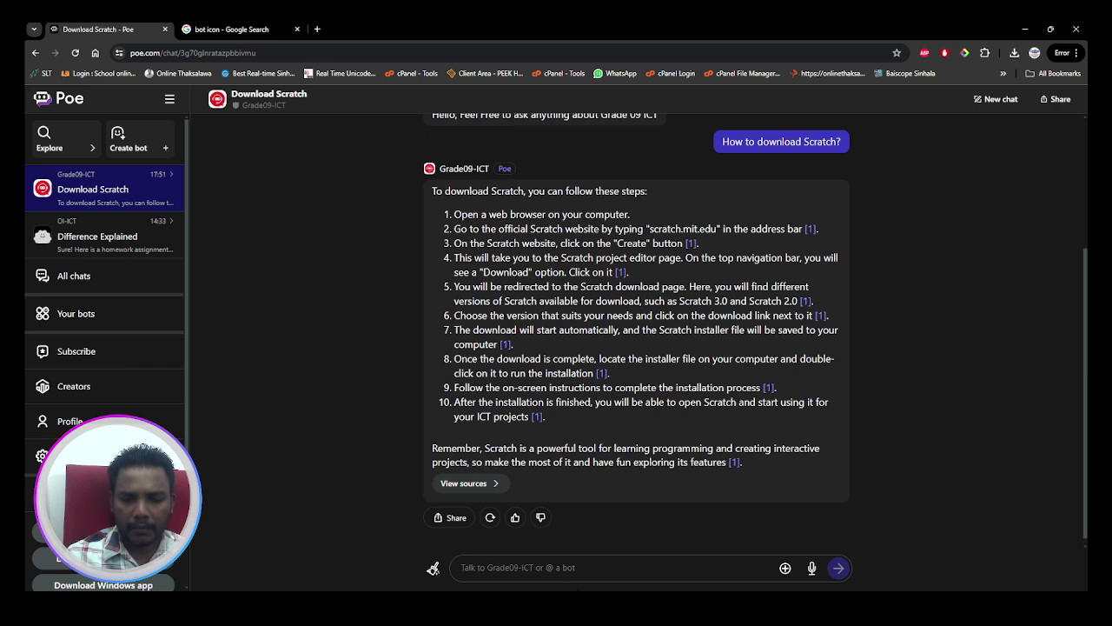
Open the downloaded Grade 9 ICT textbook PDF in a new browser tab.
{"action": "left_click", "coordinate": [317, 29]}
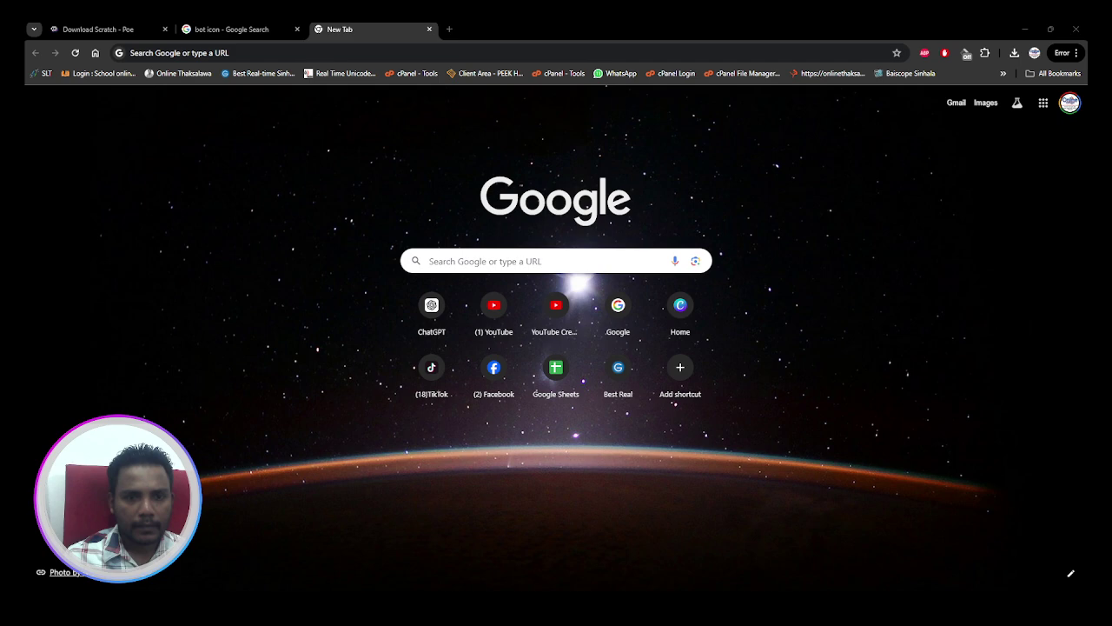
{"action": "key", "text": "ctrl+l"}
{"action": "type", "text": "C:/Users/onlin/Downloads/grade-9-information-and-communication-technology-ict-text-book-61fbb785aee20.pdf"}
{"action": "key", "text": "Return"}
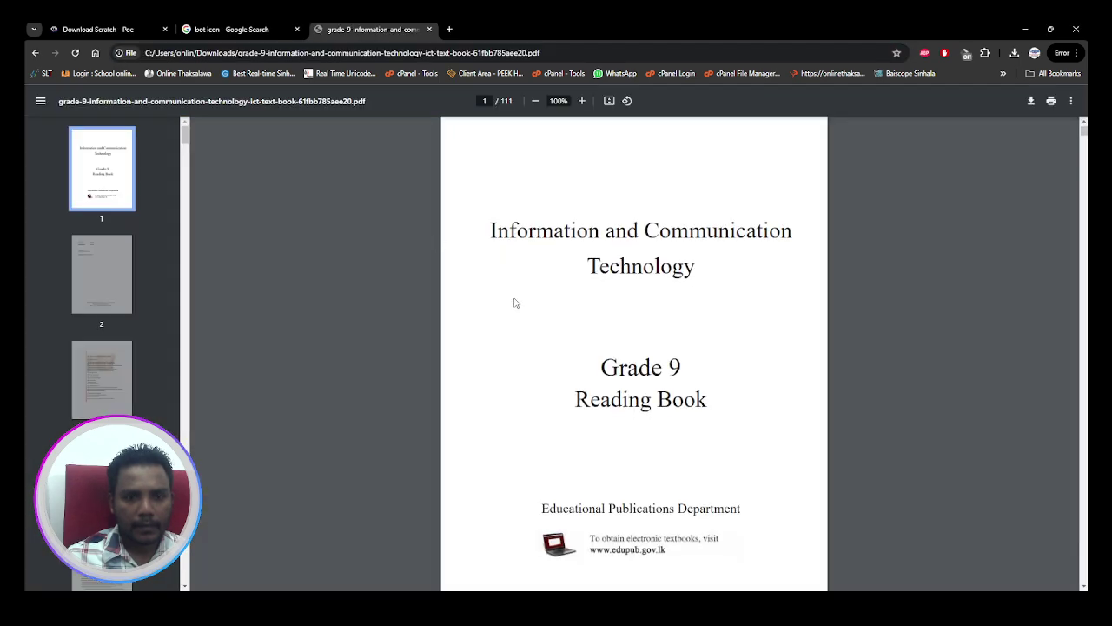
Find Figure 1.1 on page 13 of the textbook and select its caption text "Some examples for user requirements".
{"action": "scroll", "coordinate": [517, 300], "scroll_direction": "down", "scroll_amount": 20}
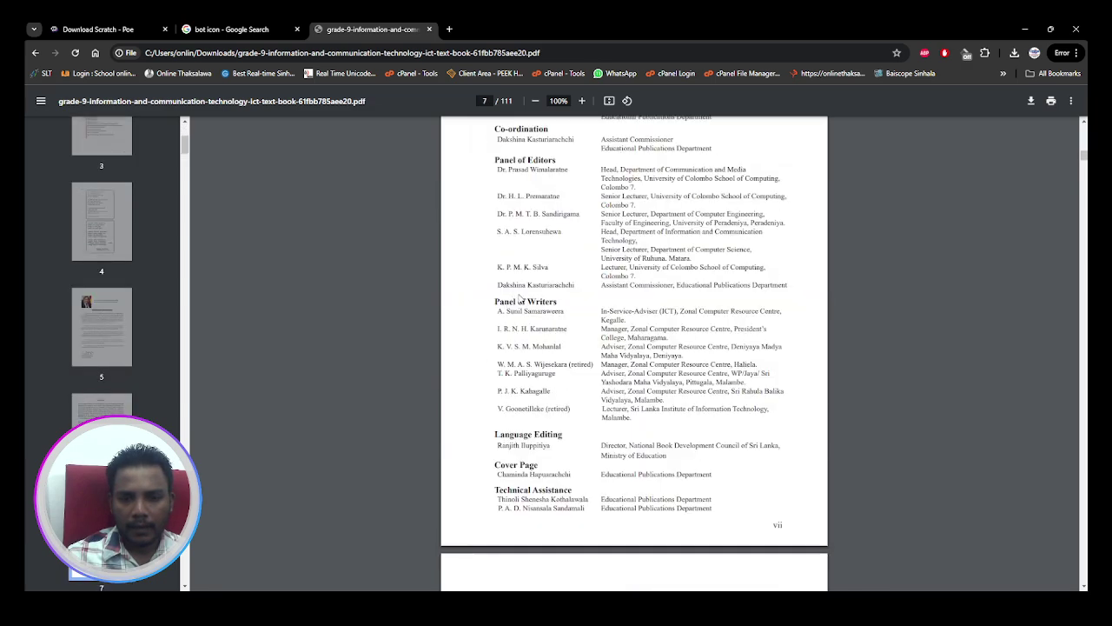
{"action": "scroll", "coordinate": [520, 300], "scroll_direction": "down", "scroll_amount": 10}
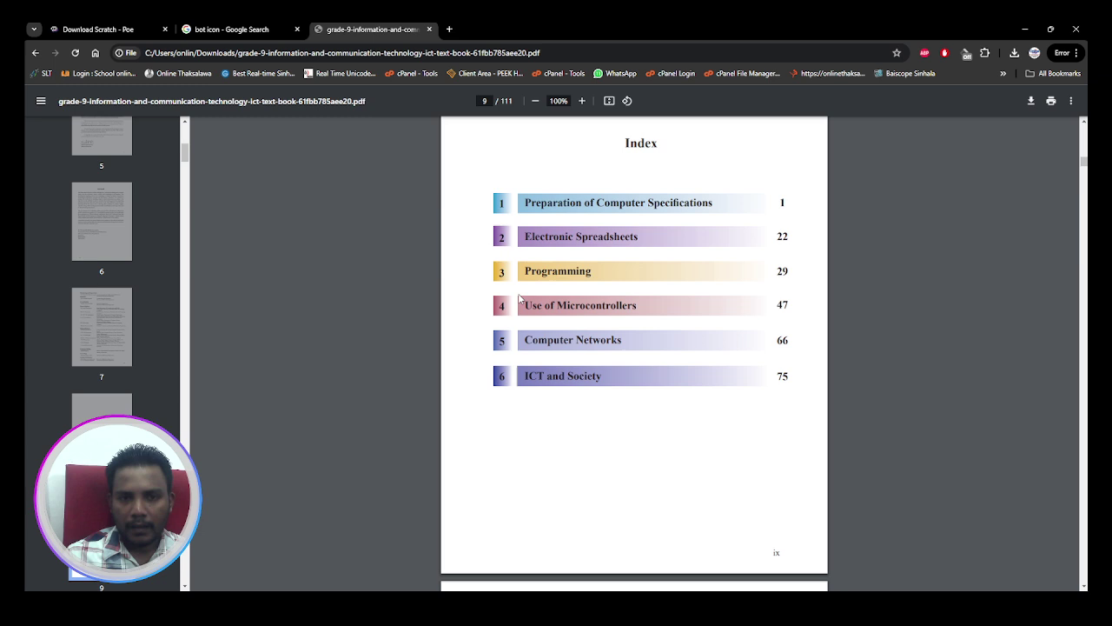
{"action": "scroll", "coordinate": [519, 299], "scroll_direction": "down", "scroll_amount": 1}
{"action": "scroll", "coordinate": [530, 260], "scroll_direction": "up", "scroll_amount": 2}
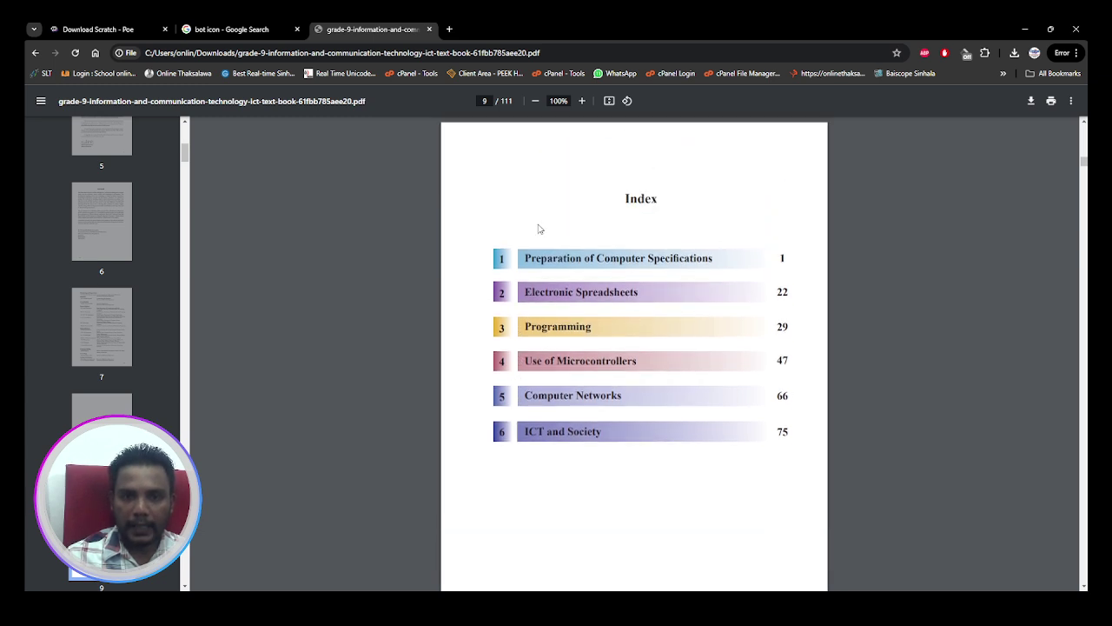
{"action": "scroll", "coordinate": [622, 296], "scroll_direction": "down", "scroll_amount": 15}
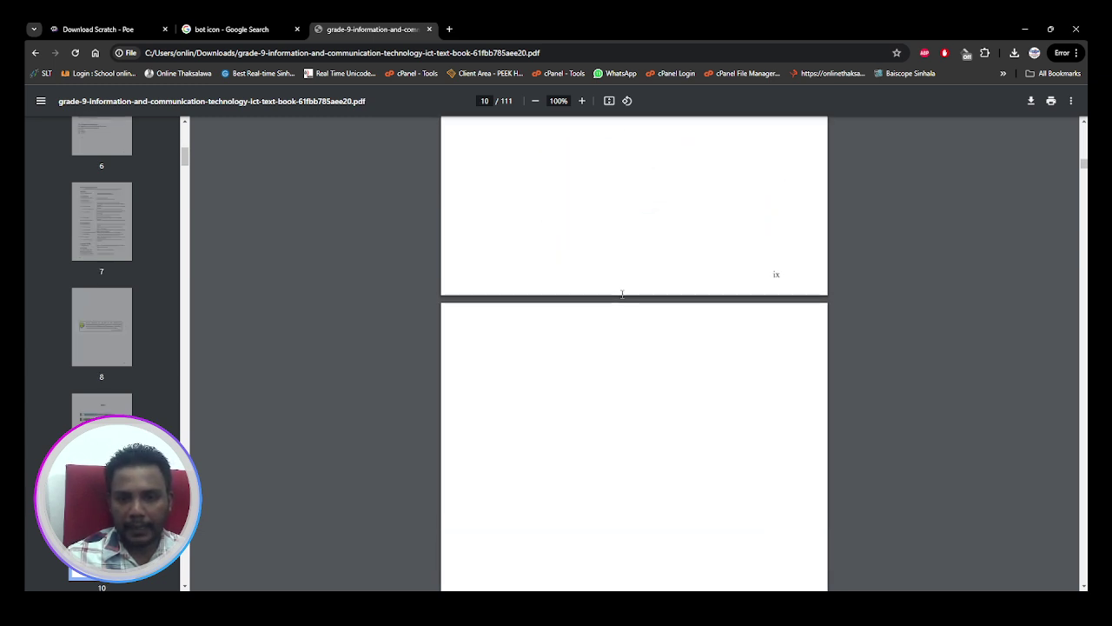
{"action": "scroll", "coordinate": [622, 296], "scroll_direction": "down", "scroll_amount": 5}
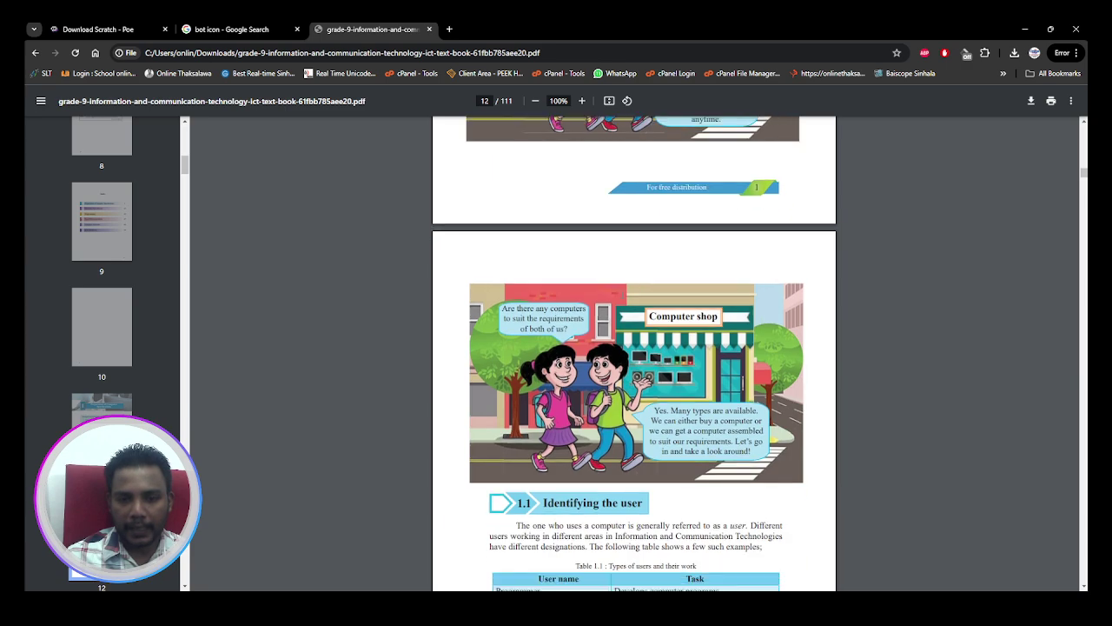
{"action": "scroll", "coordinate": [622, 296], "scroll_direction": "down", "scroll_amount": 7}
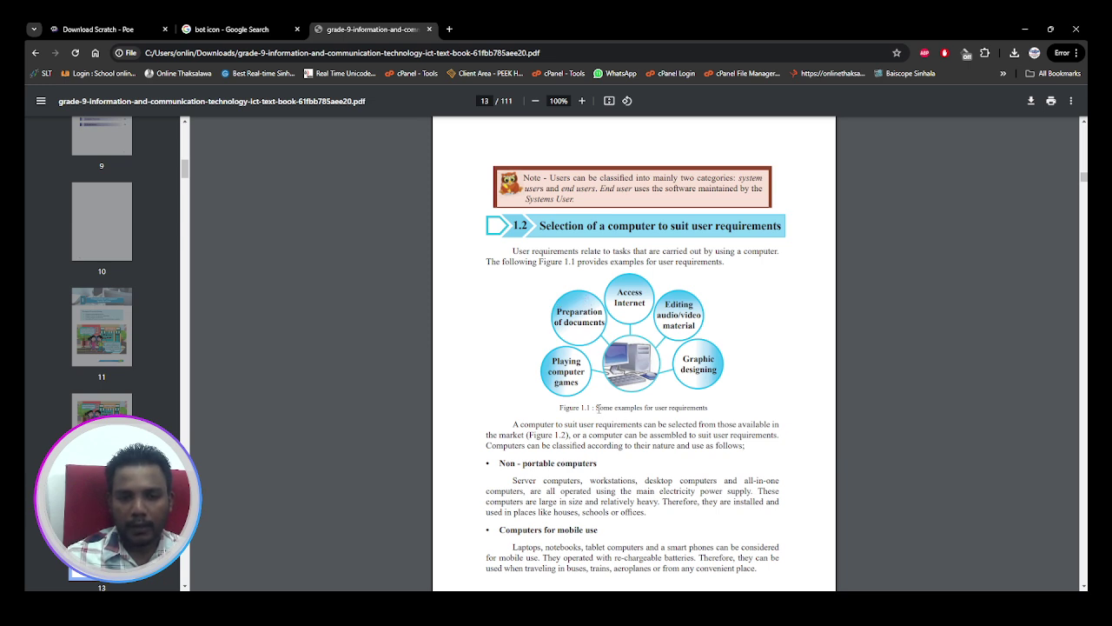
{"action": "left_click_drag", "start_coordinate": [597, 408], "coordinate": [715, 408]}
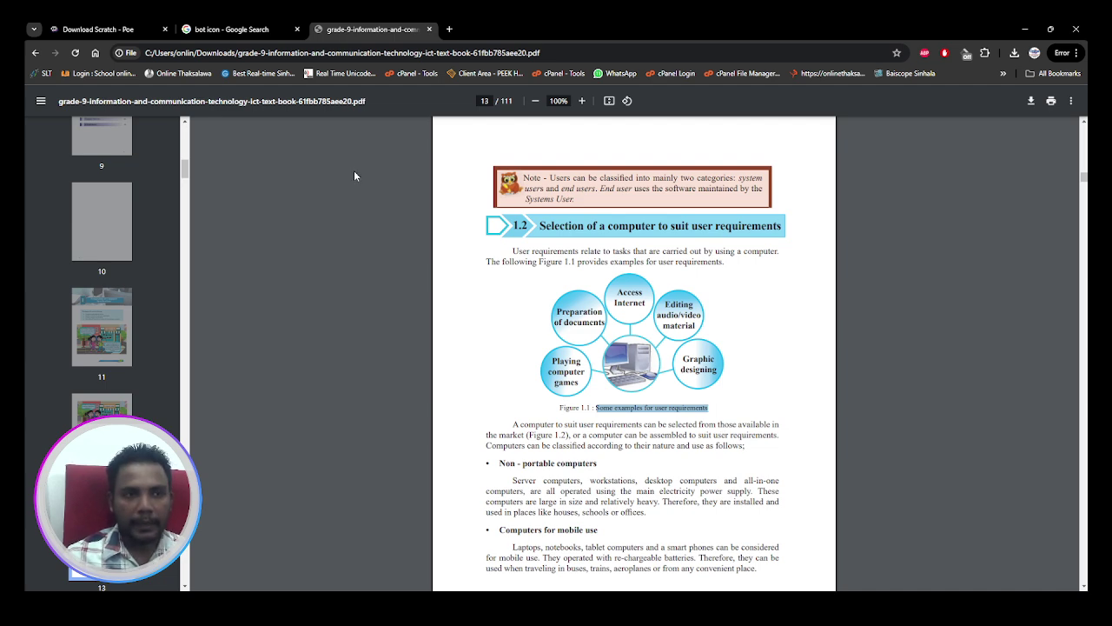
Return to the Grade09-ICT chat and enter the message "give me Some examples for user requirements".
{"action": "left_click", "coordinate": [97, 28]}
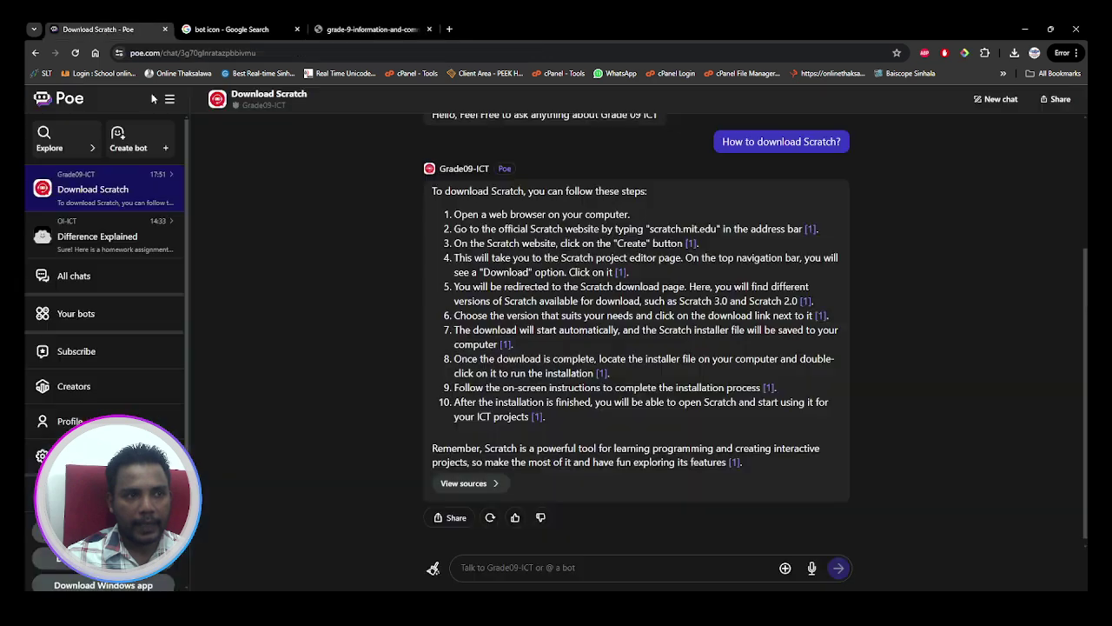
{"action": "left_click", "coordinate": [556, 568]}
{"action": "type", "text": "gi"}
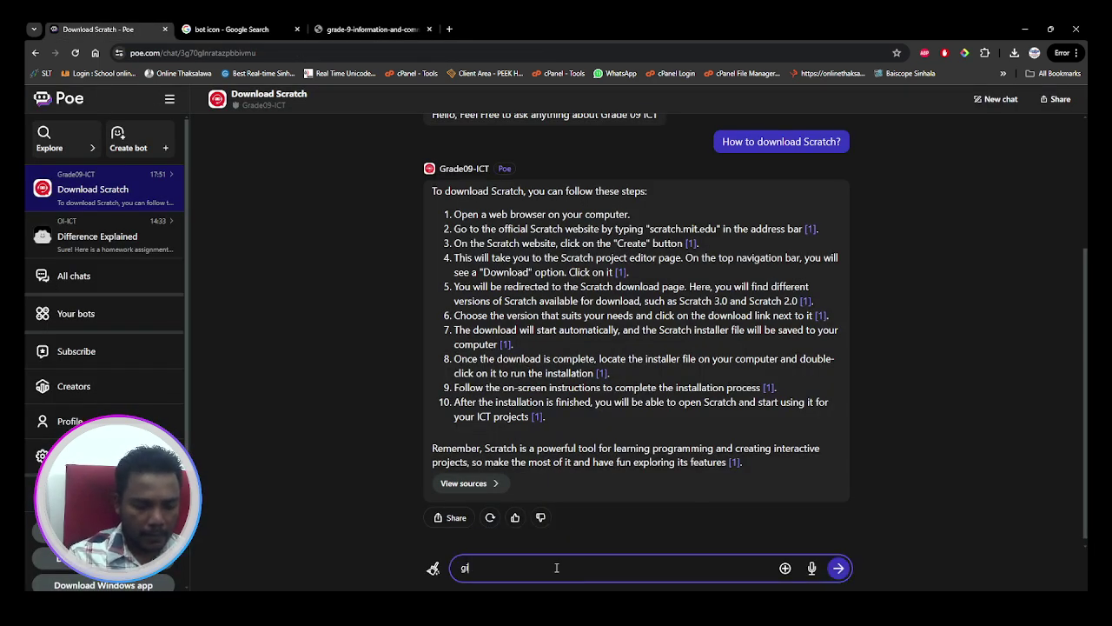
{"action": "type", "text": "ve me Some examples for user requirements"}
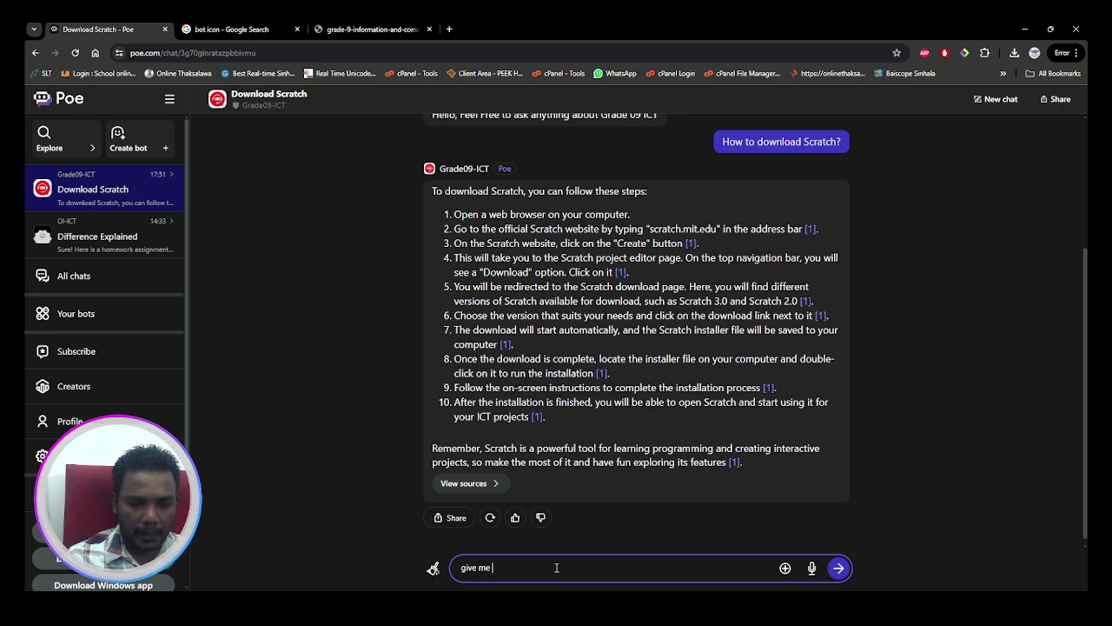